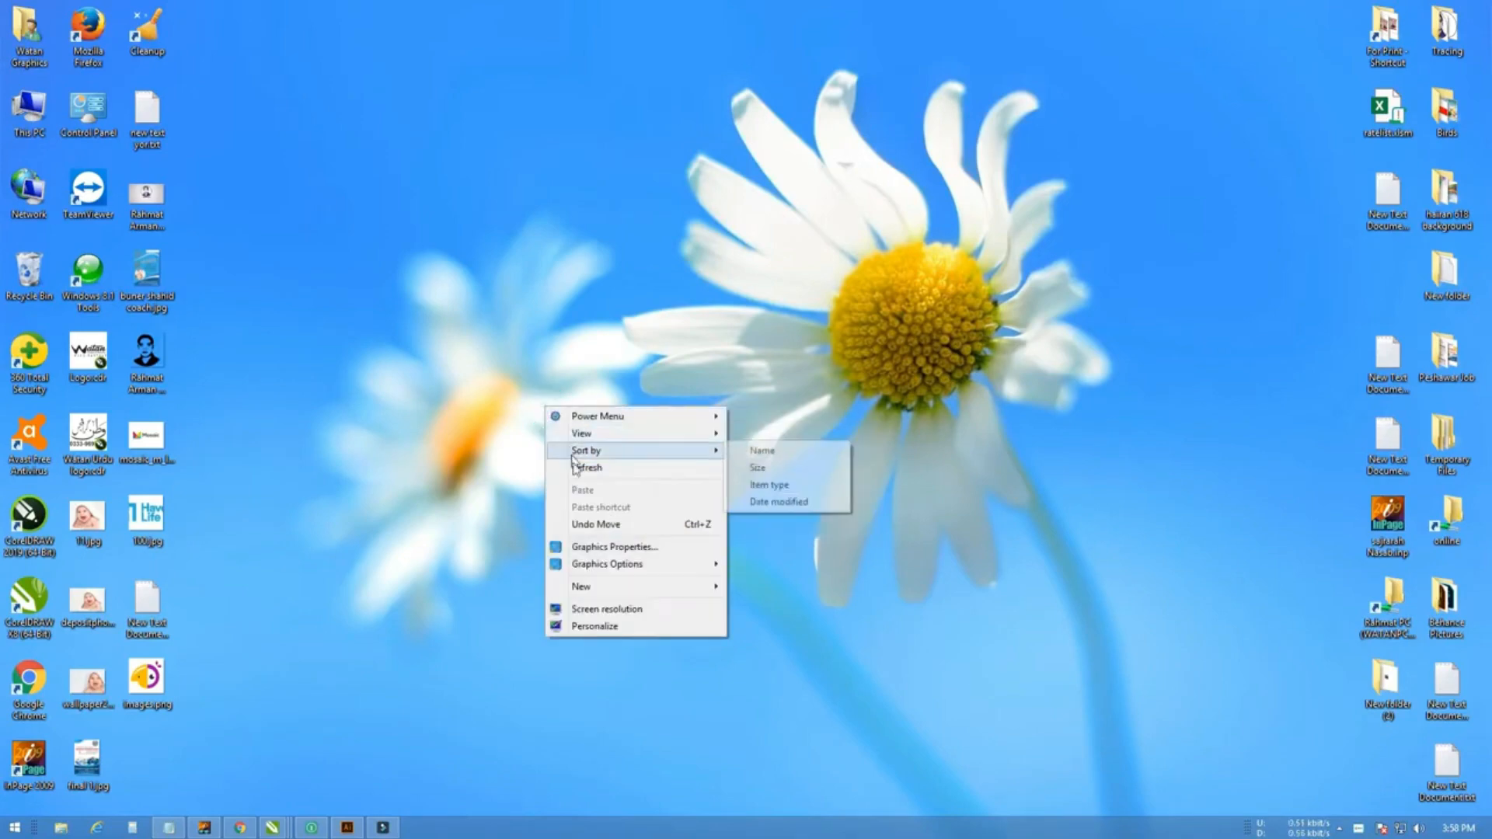
Refresh the desktop and switch to the open Adobe Illustrator document
right_click(549, 416)
left_click(579, 482)
left_click(347, 828)
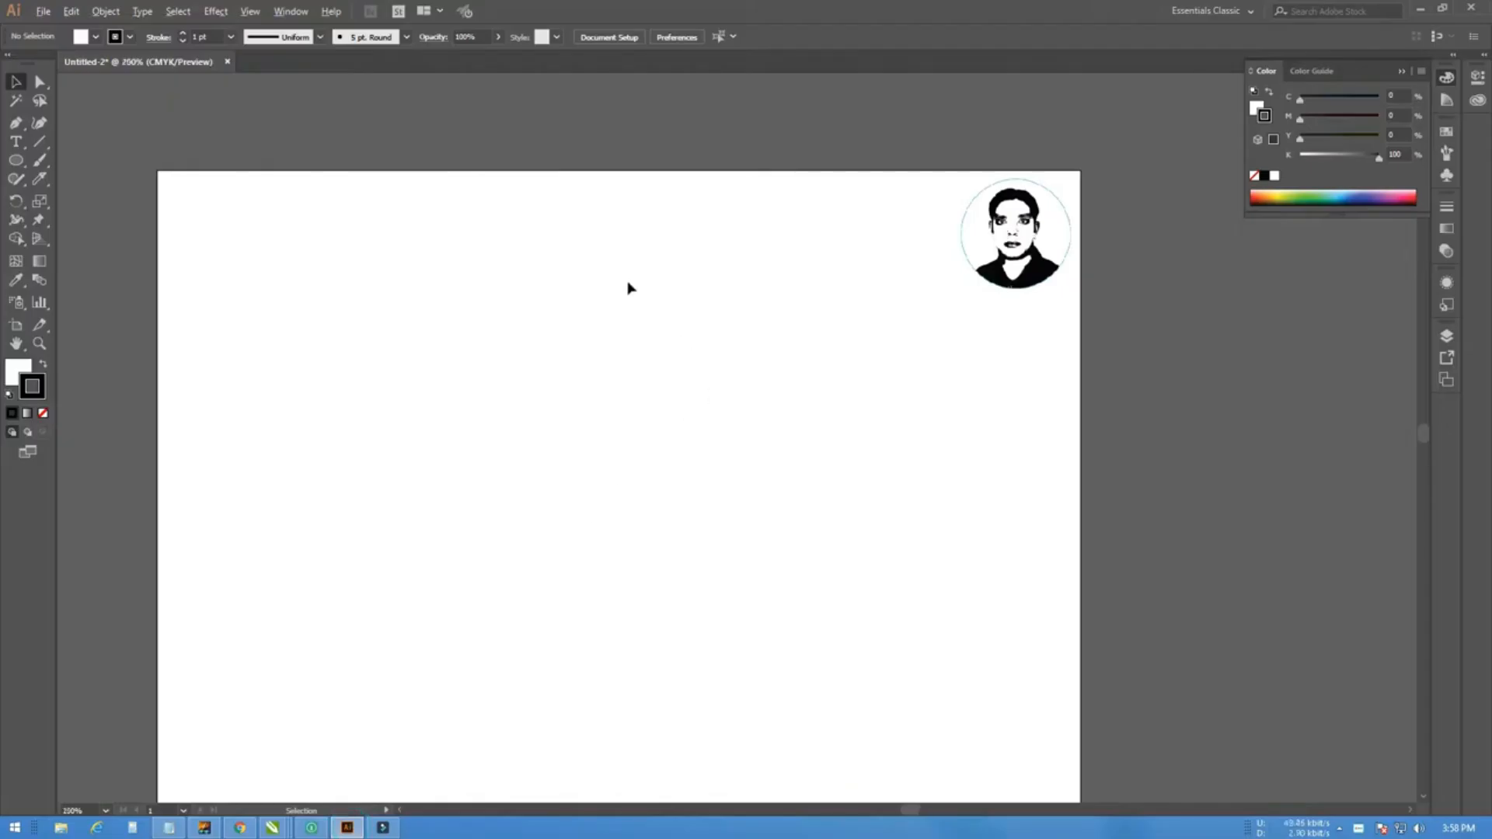
Draw a rectangle about 3.76 in by 2.59 in near the middle of the artboard and select it
scroll(630, 289, "up", 1)
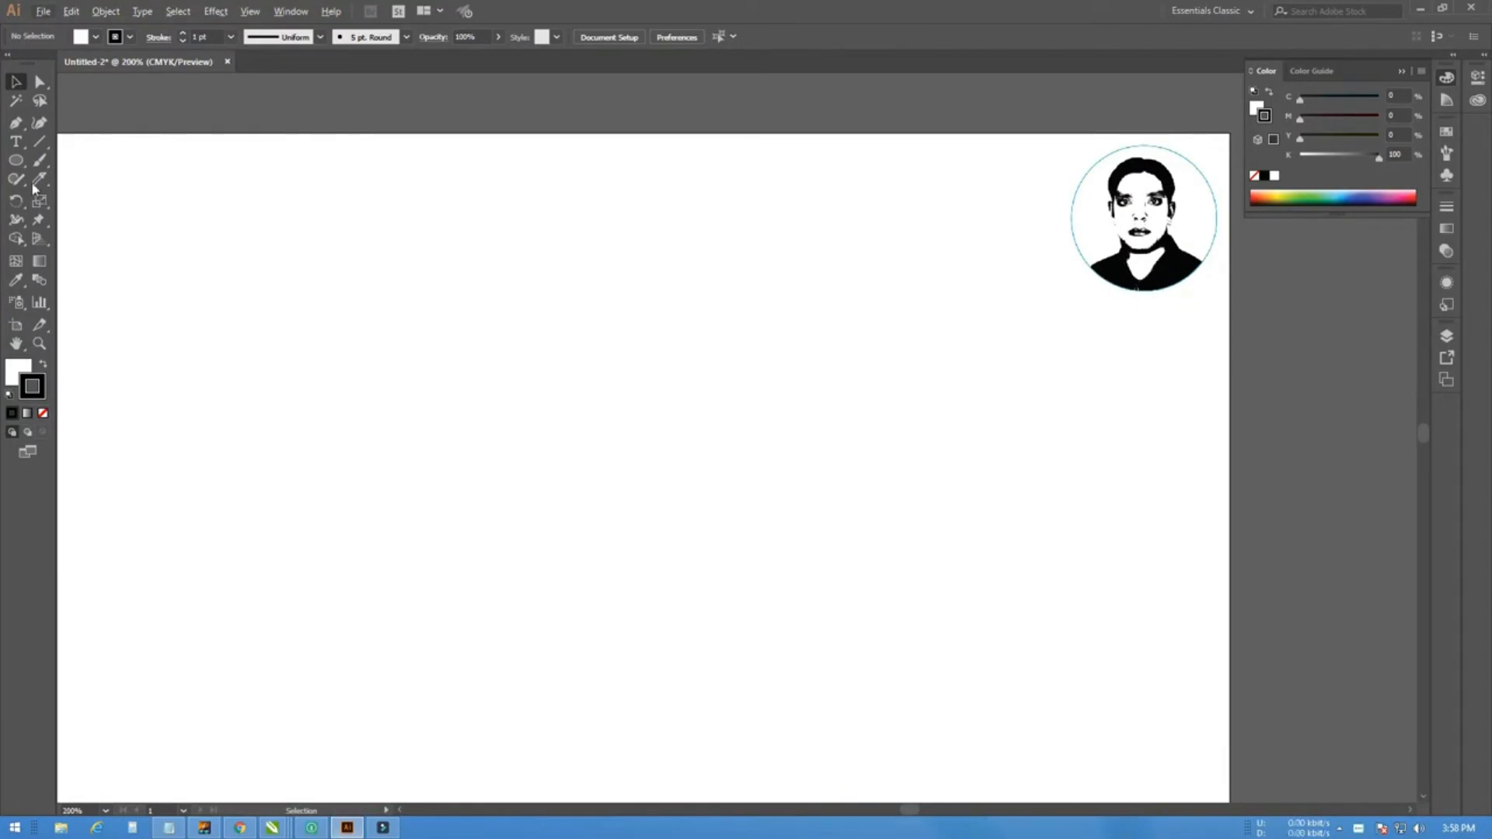
left_click(18, 165)
left_click(61, 161)
left_click_drag(378, 315, 799, 604)
left_click(17, 82)
left_click(194, 195)
left_click(606, 397)
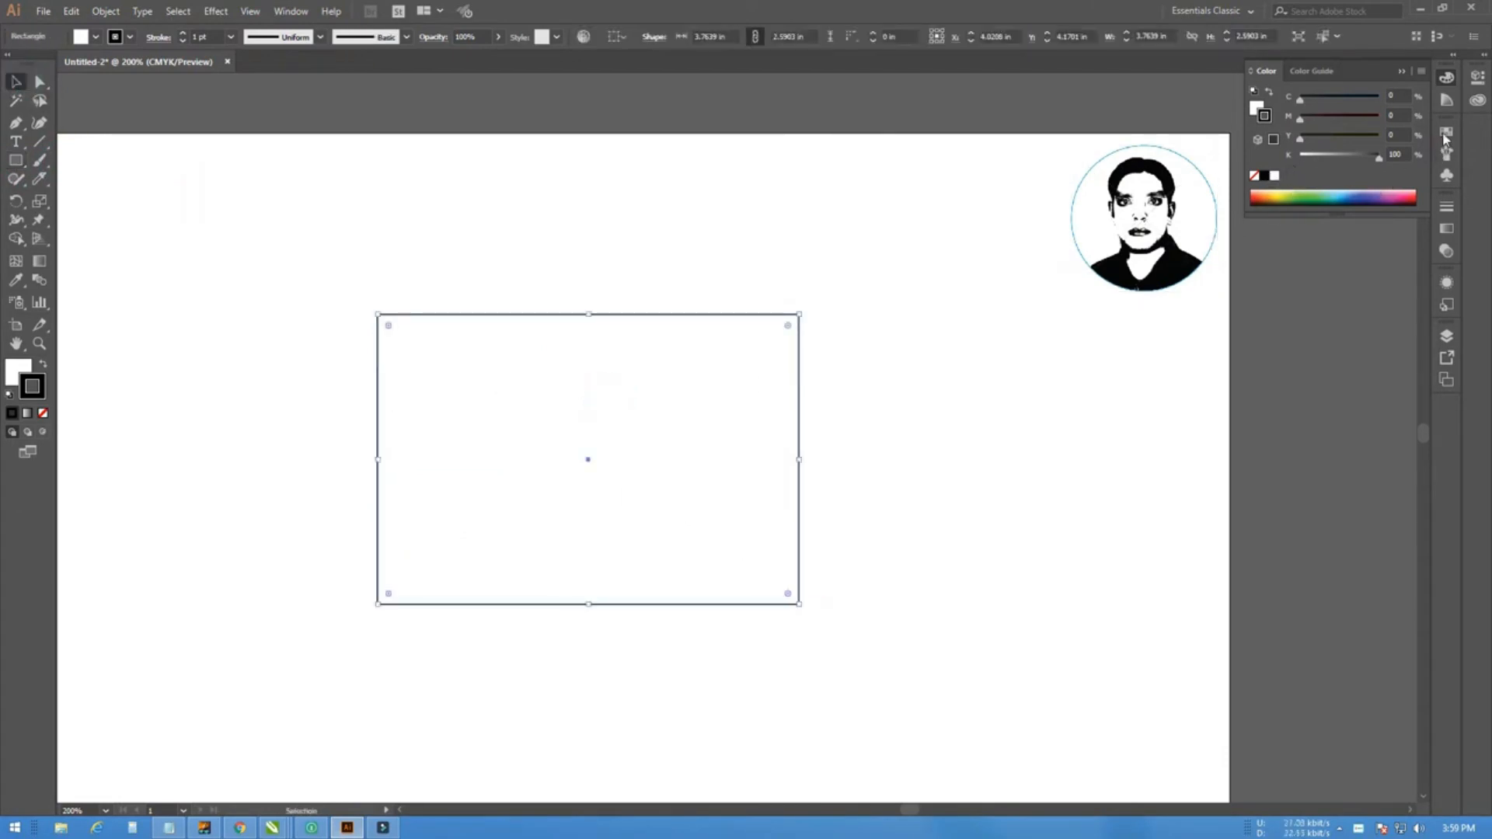
Give the rectangle a yellow stroke and a golden-yellow fill from the swatches
left_click(1446, 133)
left_click(1309, 174)
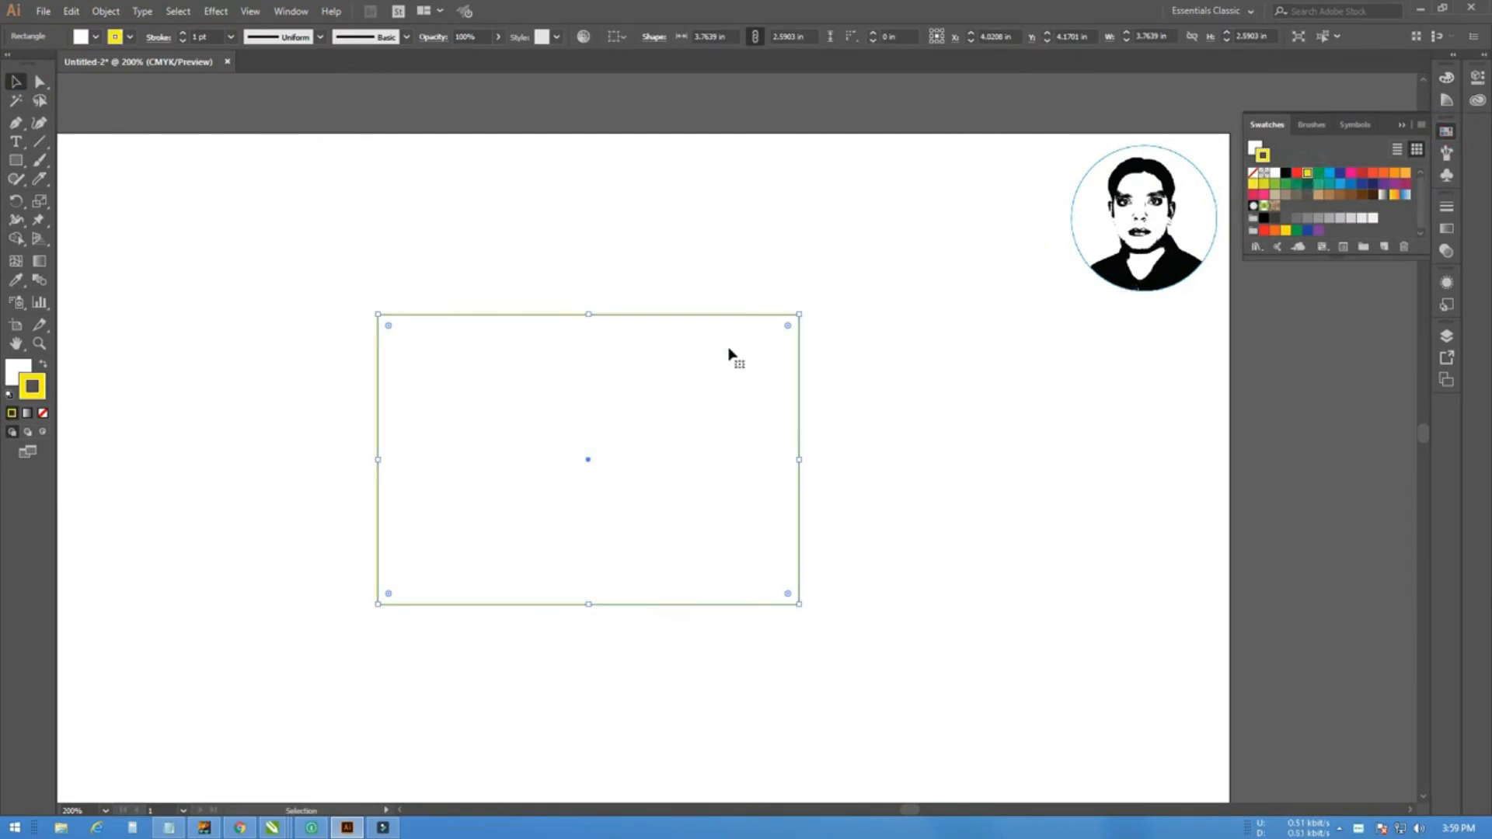
left_click(706, 375)
left_click(34, 368)
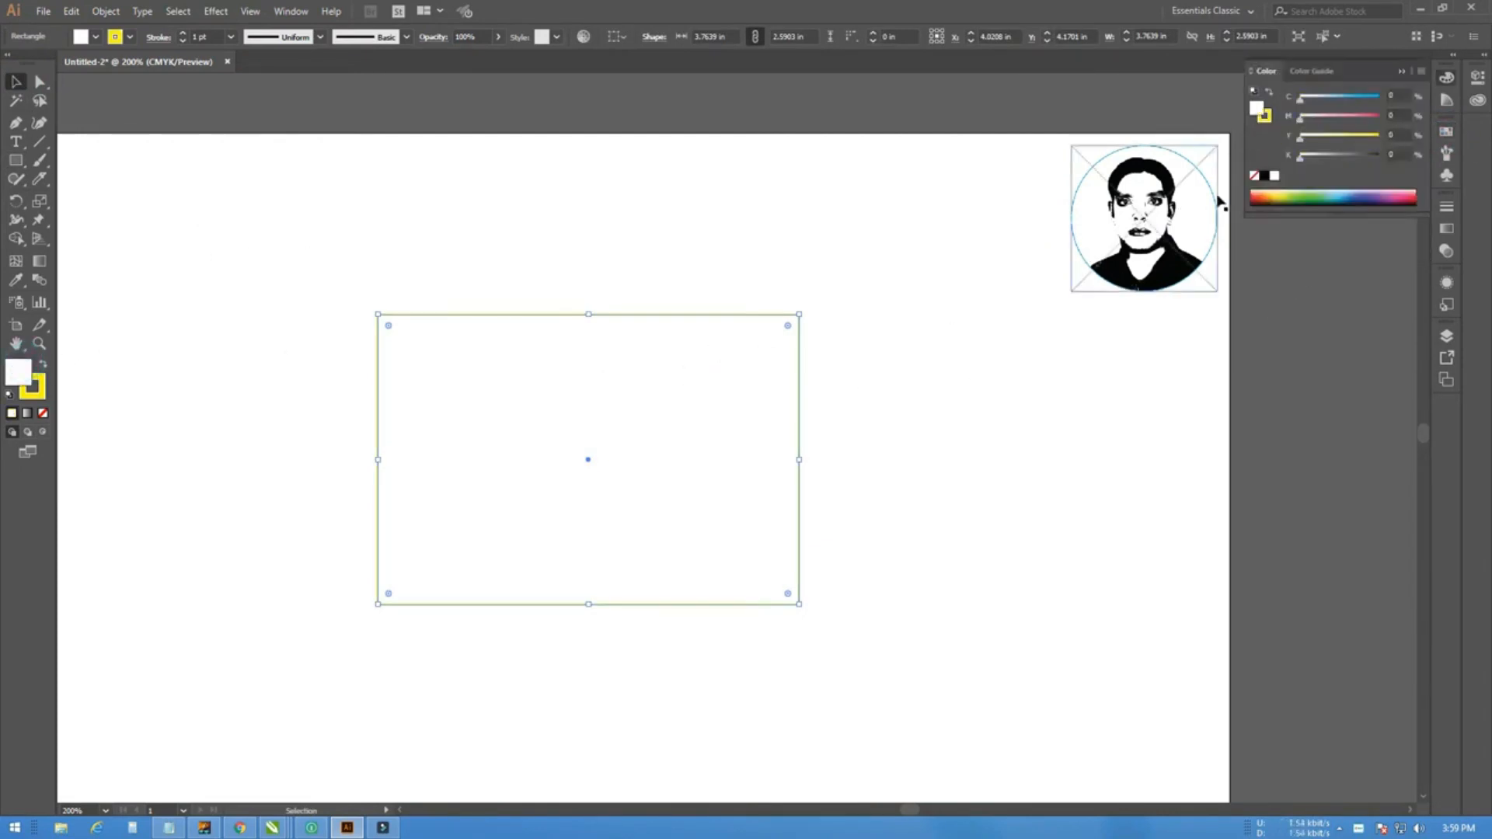
left_click(1448, 132)
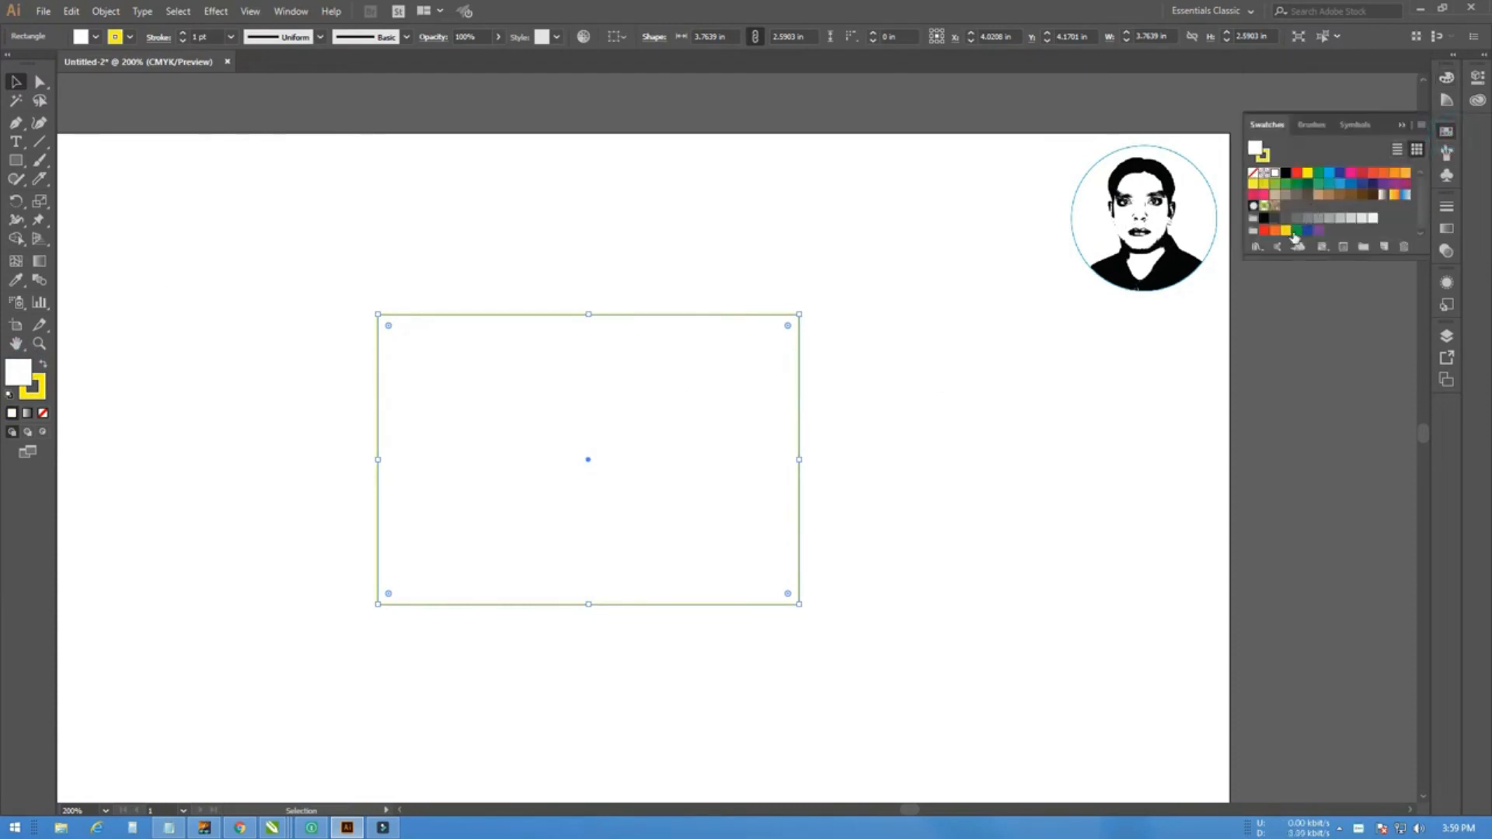
left_click(1287, 232)
left_click(976, 466)
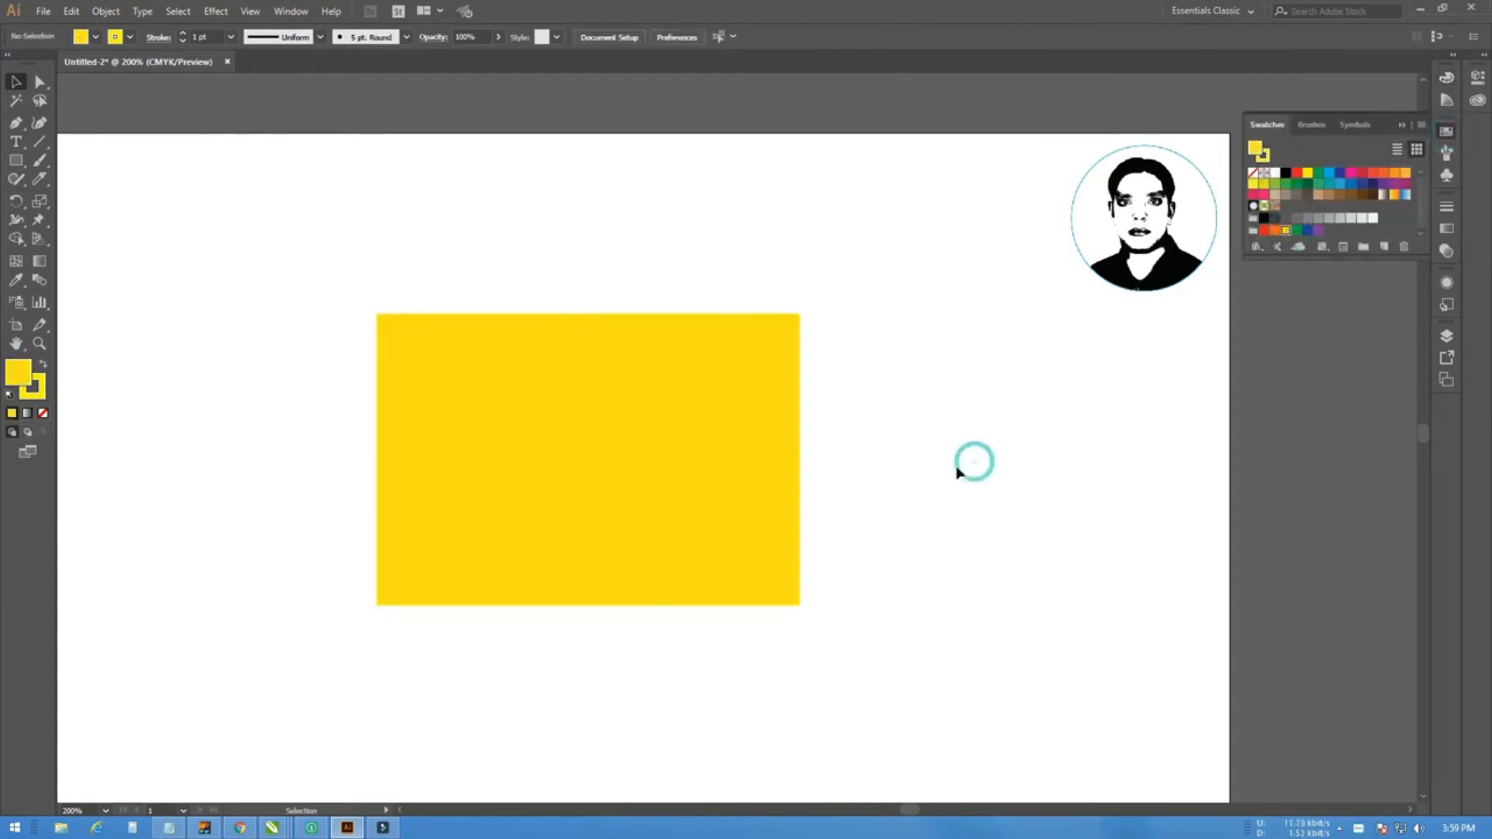
scroll(704, 357, "up", 1)
scroll(704, 356, "down", 1)
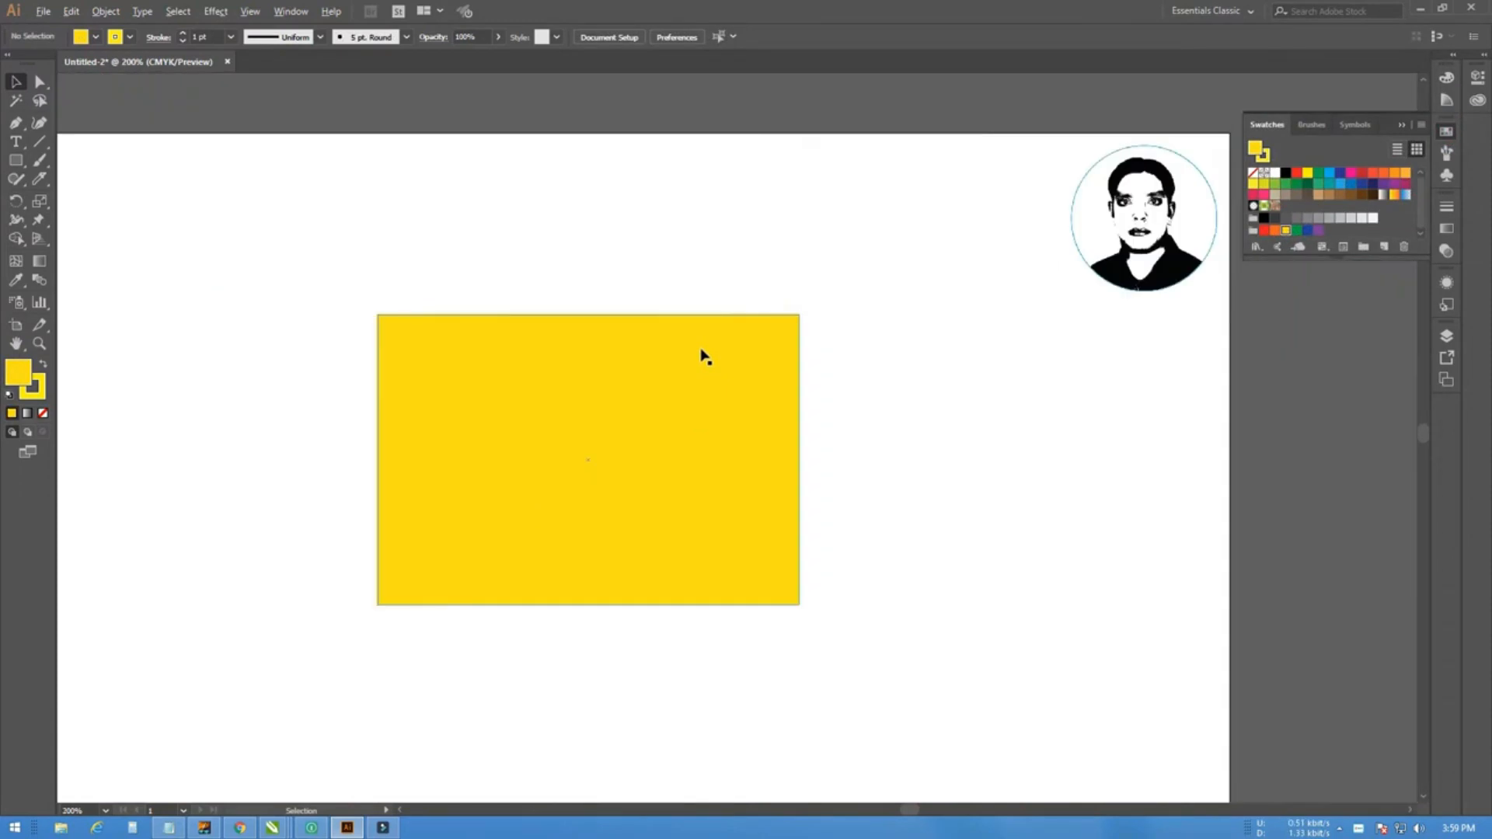
Draw a circle about 1.70 in across on the yellow rectangle and centre it there
left_click(16, 160)
left_click(50, 197)
left_click_drag(491, 394, 679, 500)
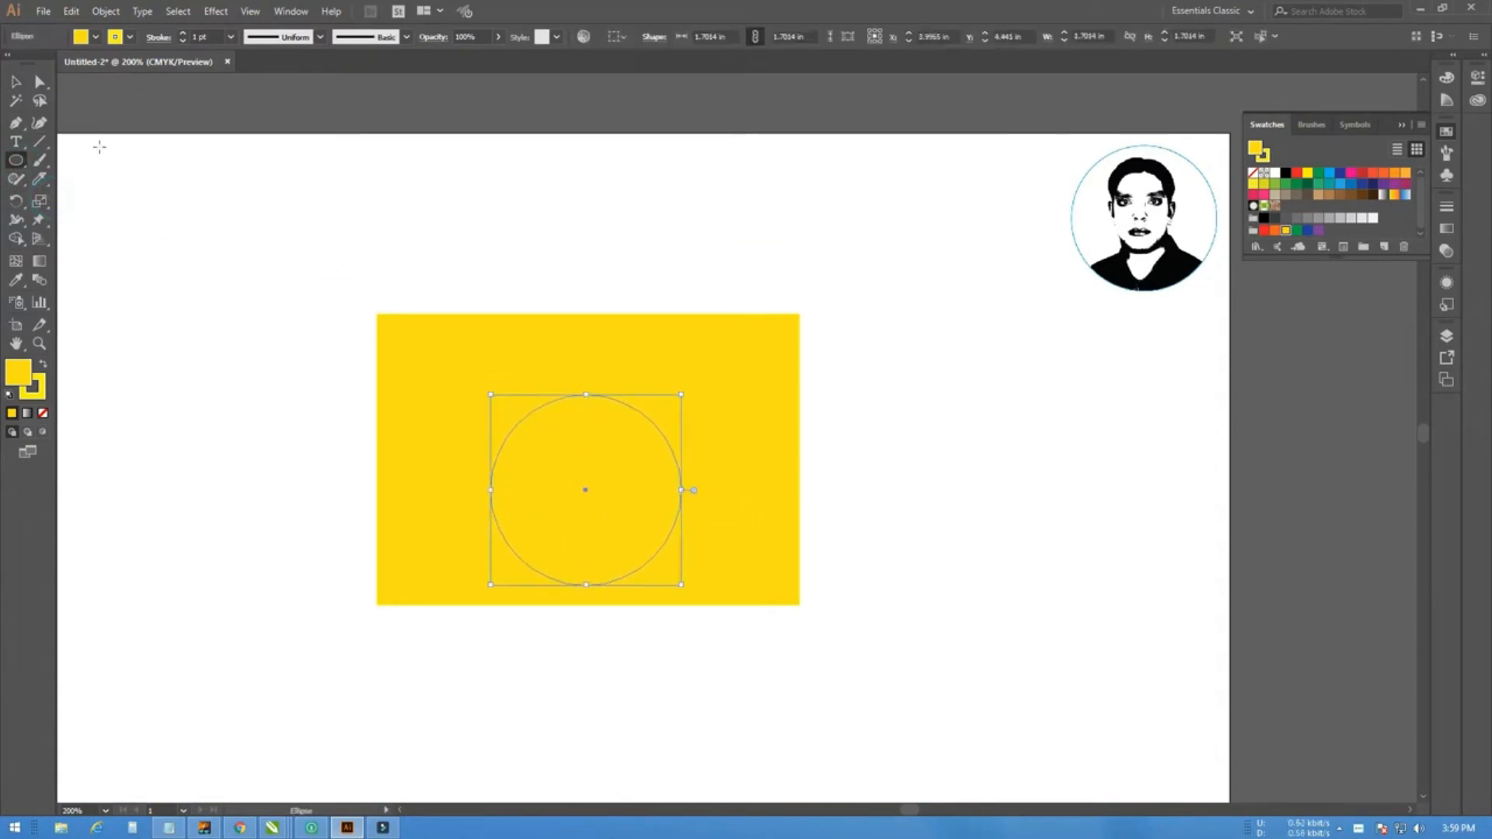
left_click(16, 83)
left_click_drag(613, 459, 616, 429)
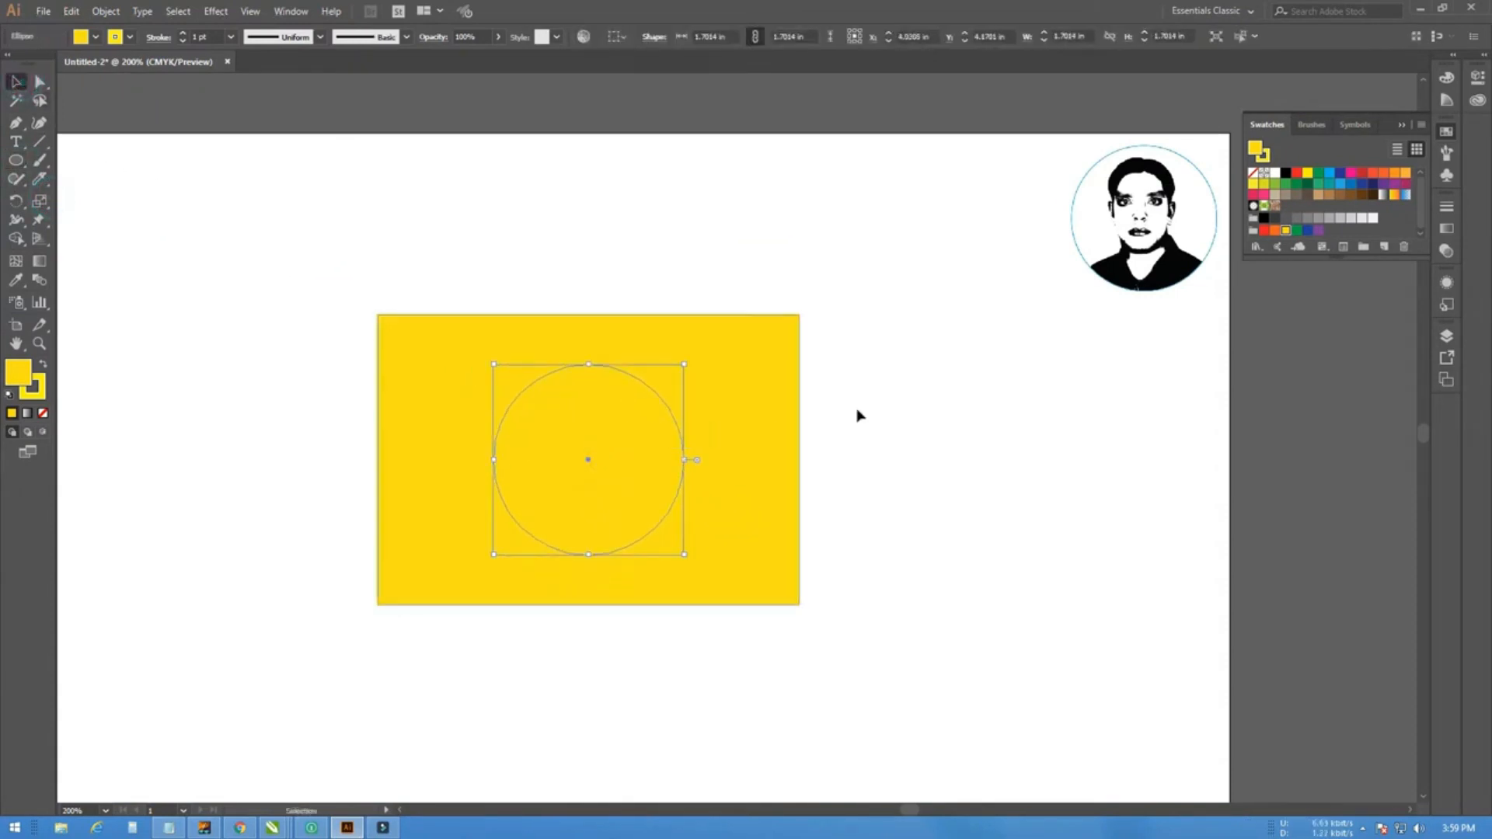
Fill the circle with dark brown and flatten it into an ellipse about 1.16 in tall, centred on the rectangle
left_click(1365, 198)
scroll(622, 444, "up", 2)
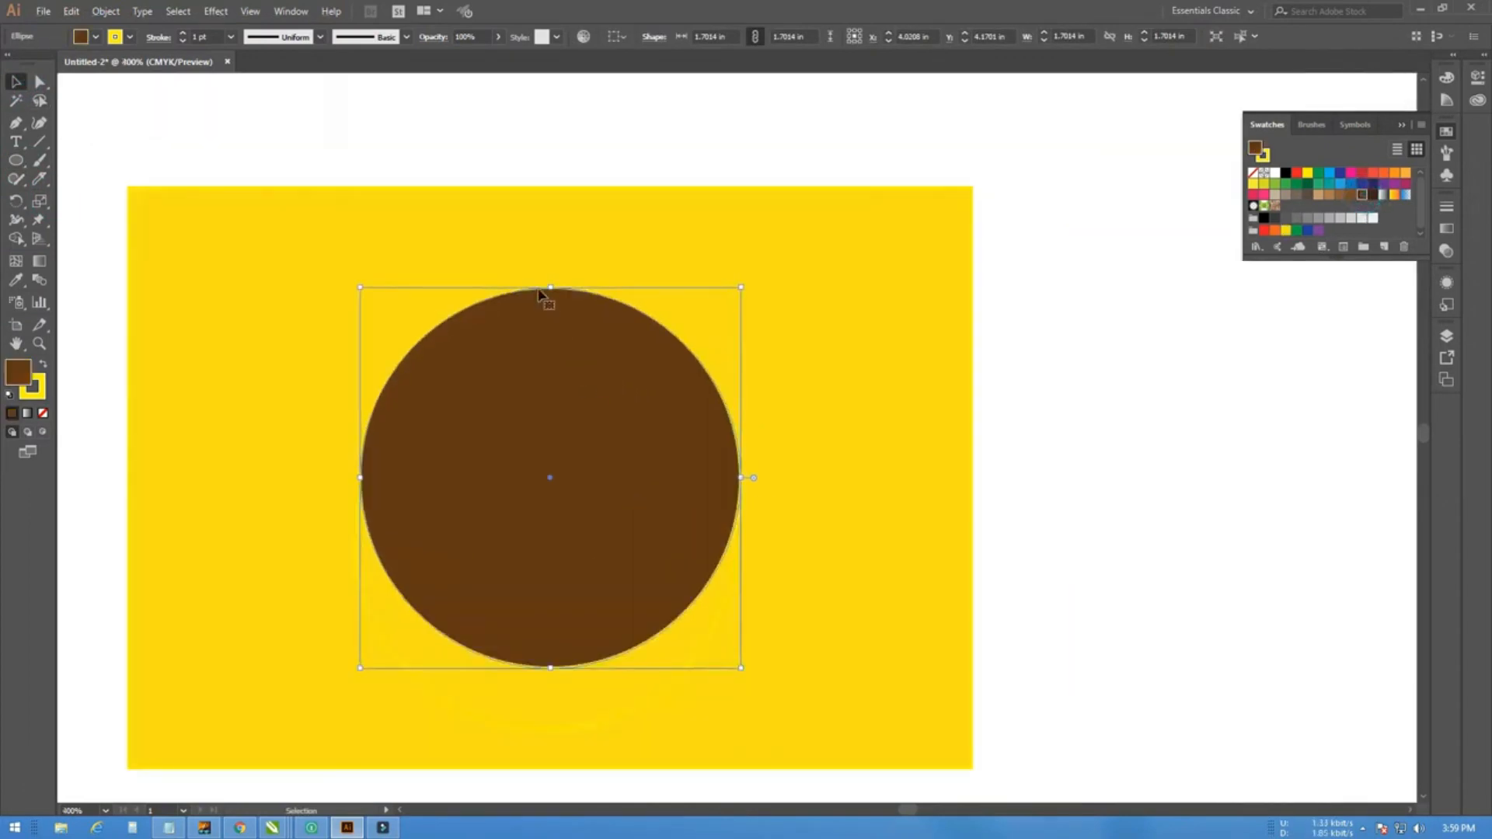
left_click_drag(550, 287, 560, 410)
left_click_drag(595, 538, 590, 482)
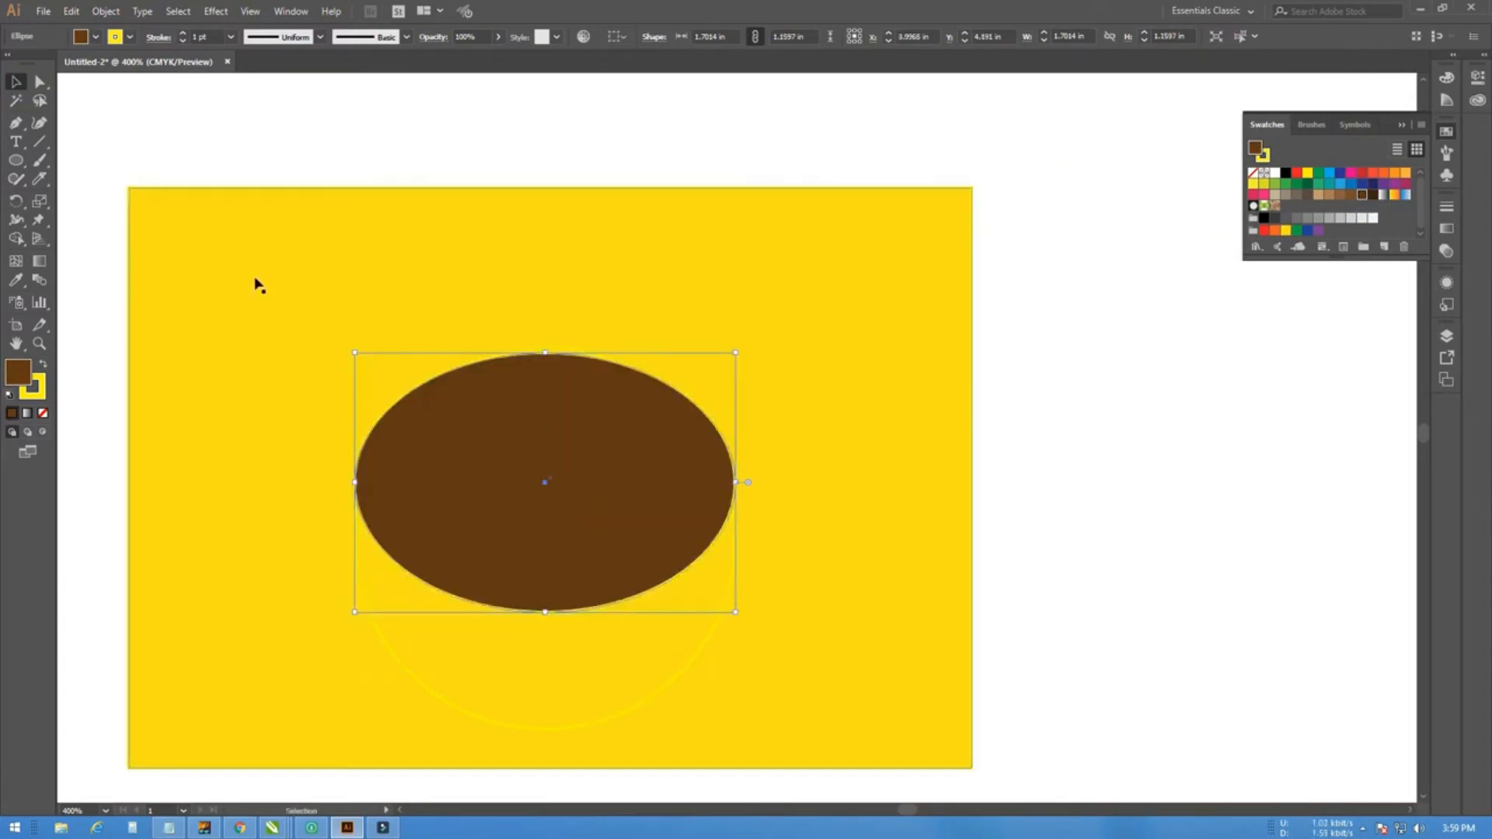
Delete the leftover yellow circle behind the brown ellipse
left_click(172, 151)
key("ctrl+minus")
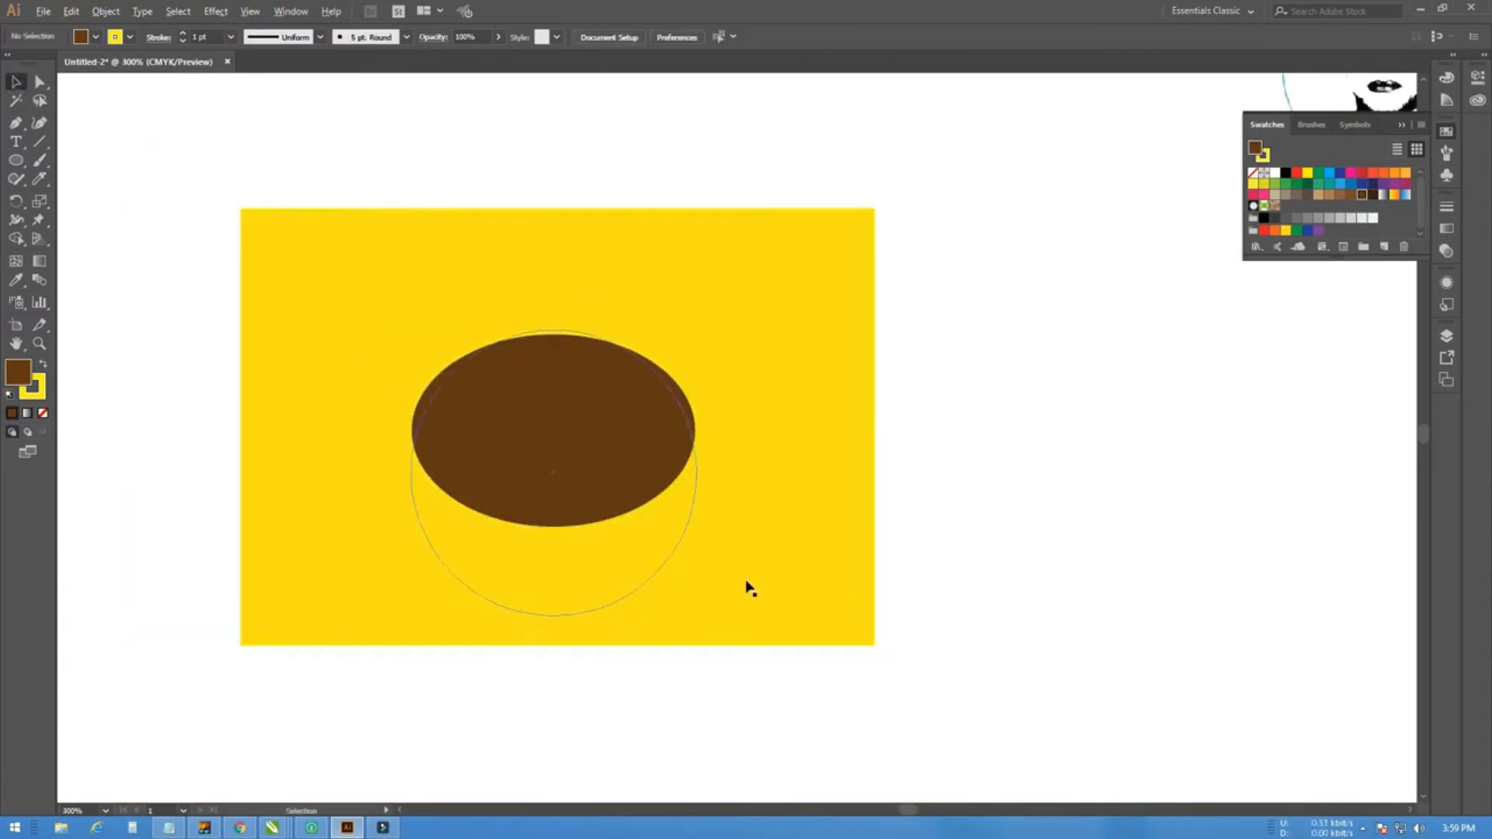
left_click_drag(659, 575, 604, 593)
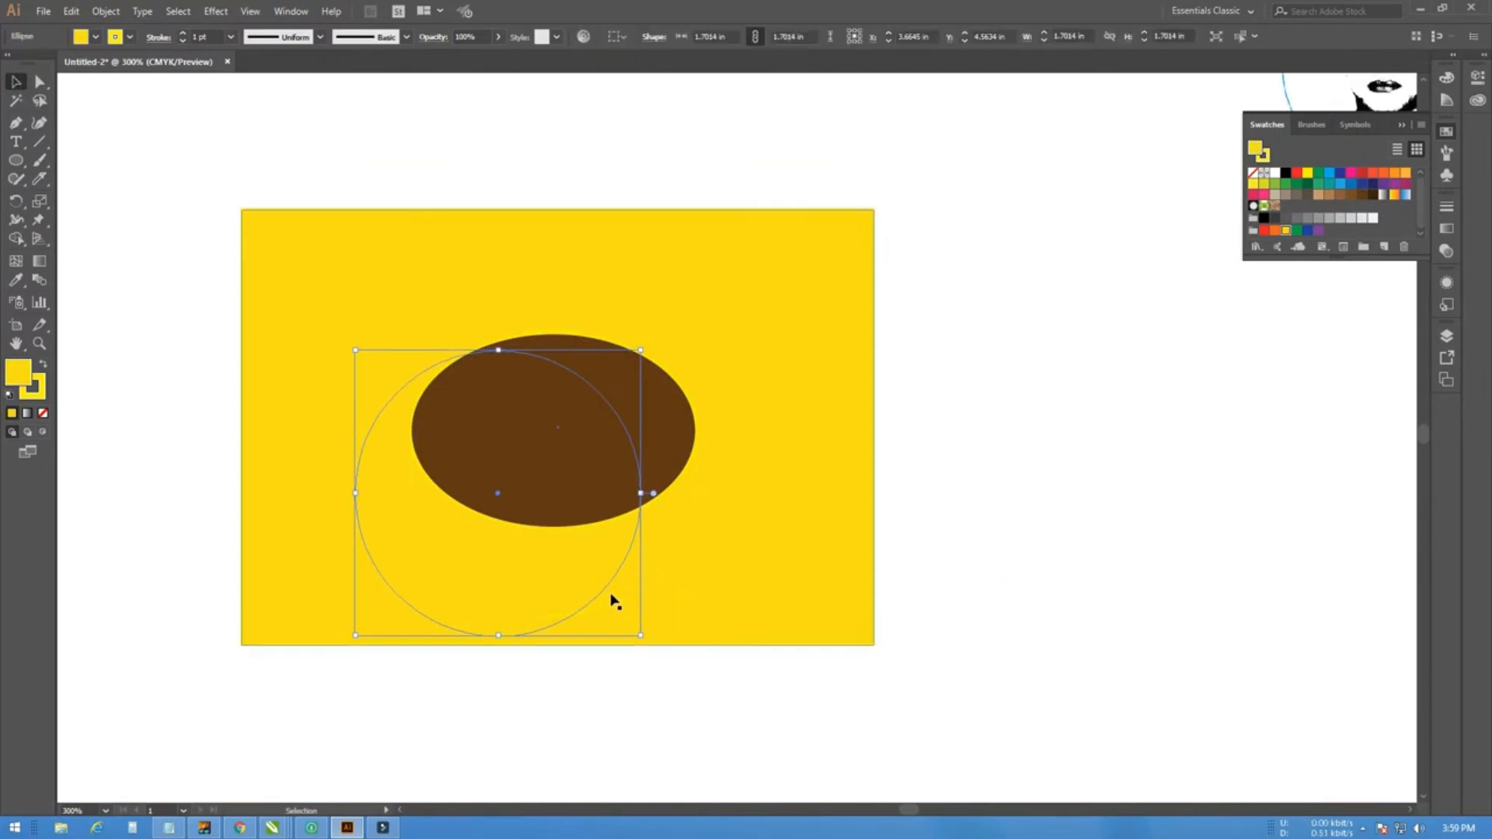
left_click(615, 601)
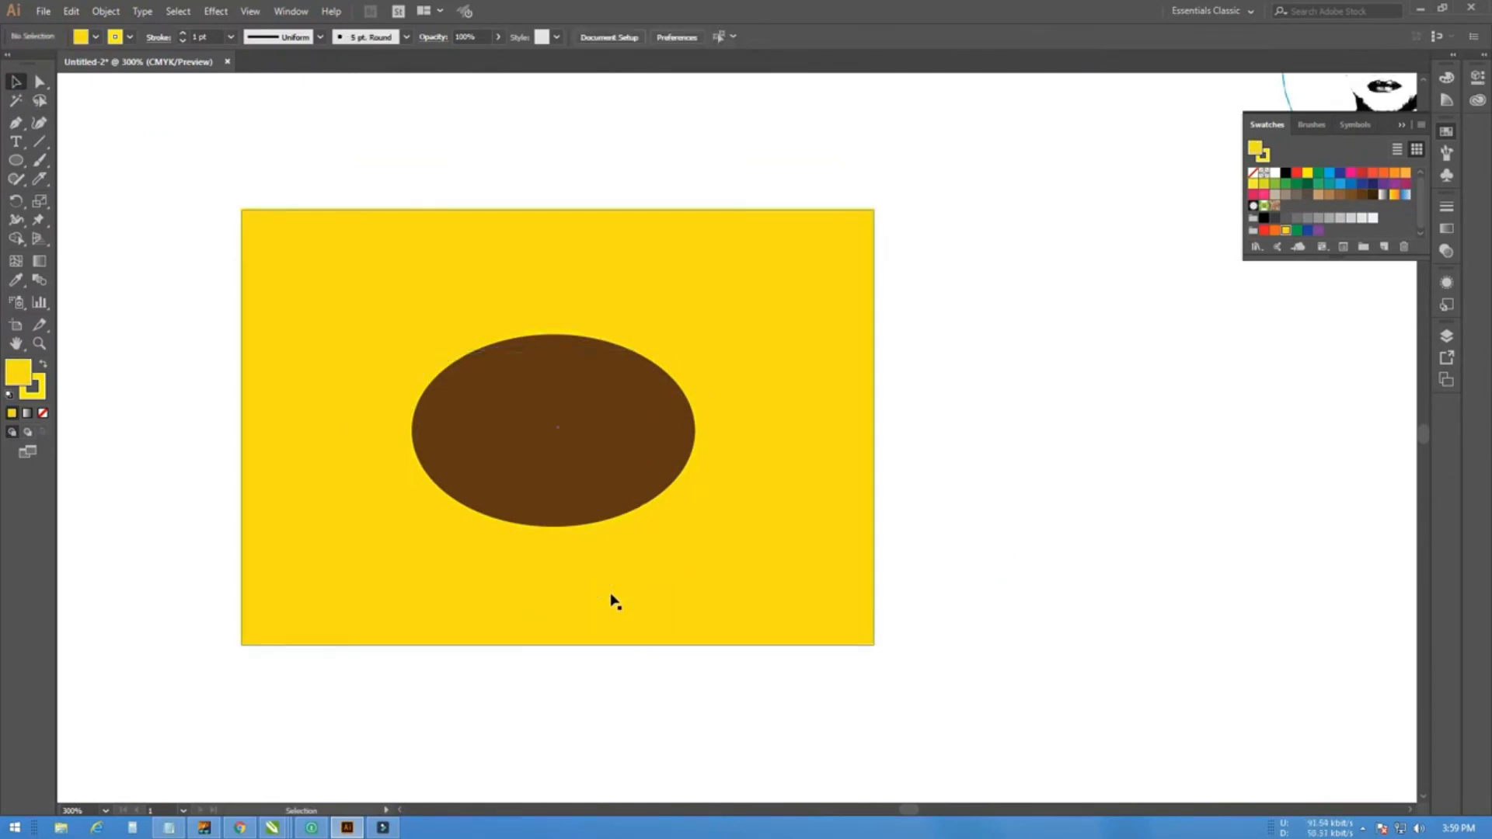
Add an anchor point on the lower-left edge of the brown ellipse with the Pen tool
left_click(581, 465)
left_click(15, 124)
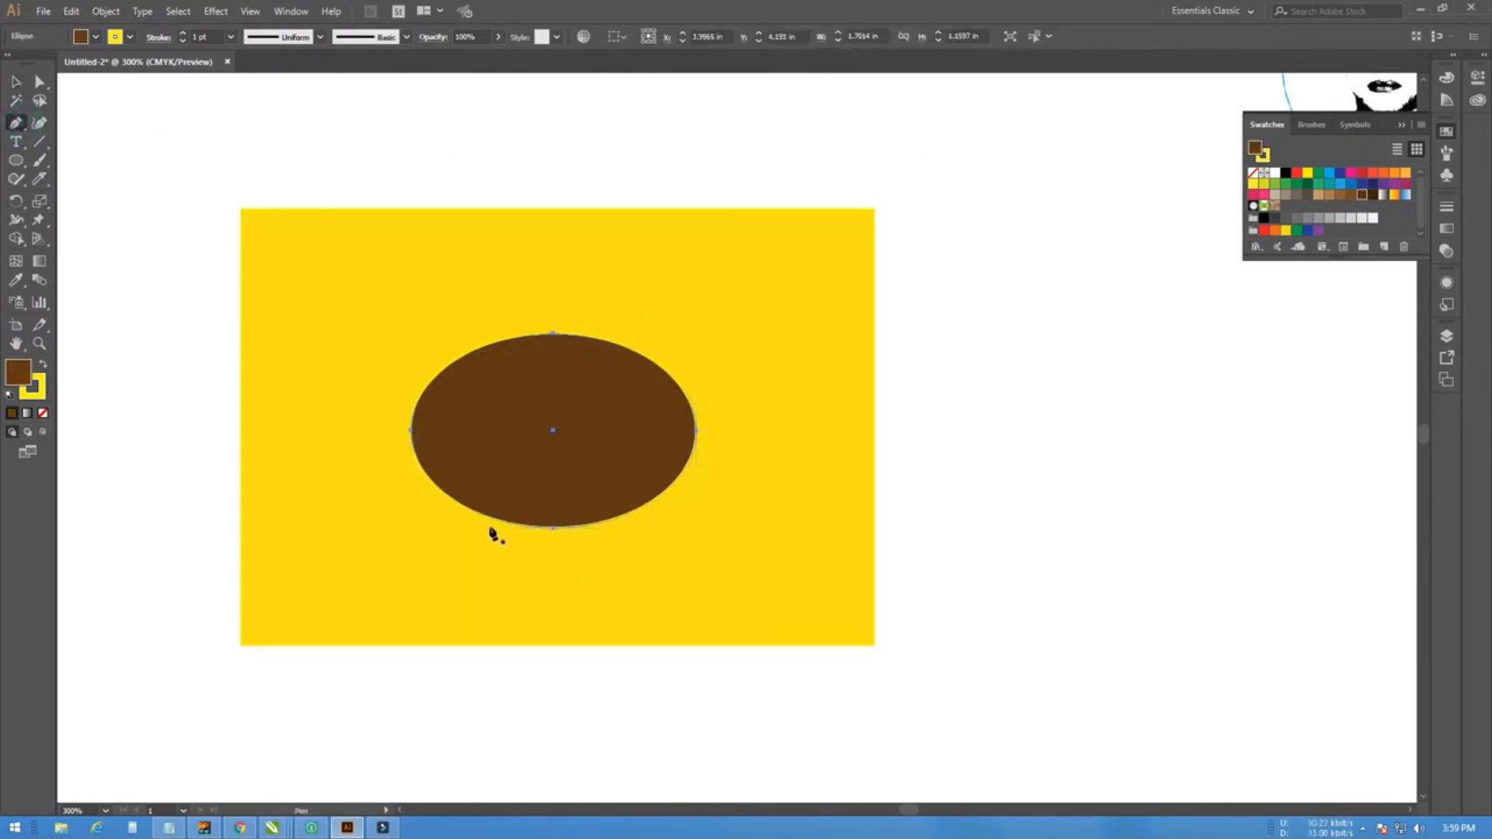
left_click(462, 506)
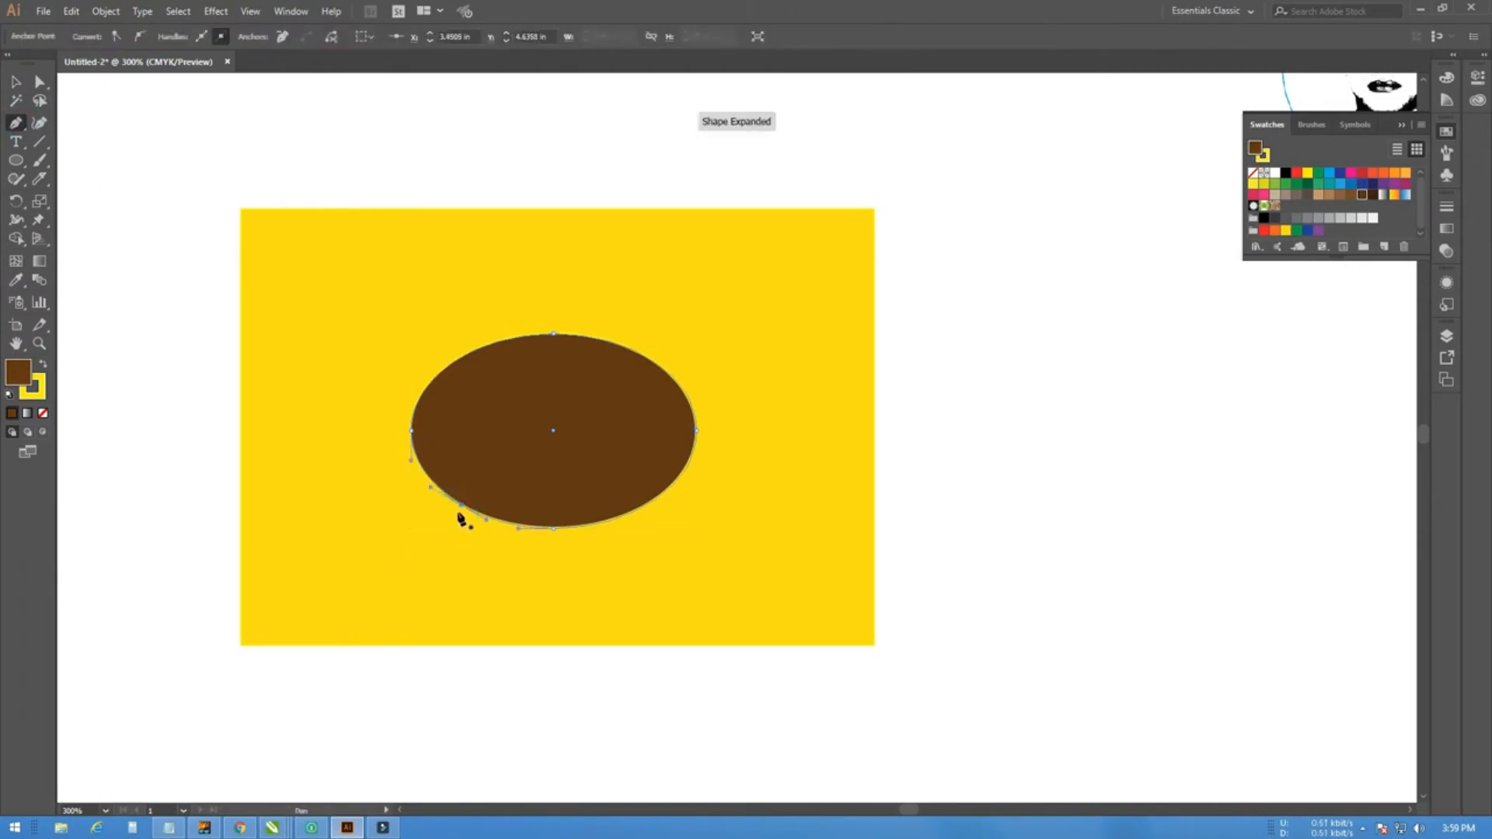
left_click(15, 81)
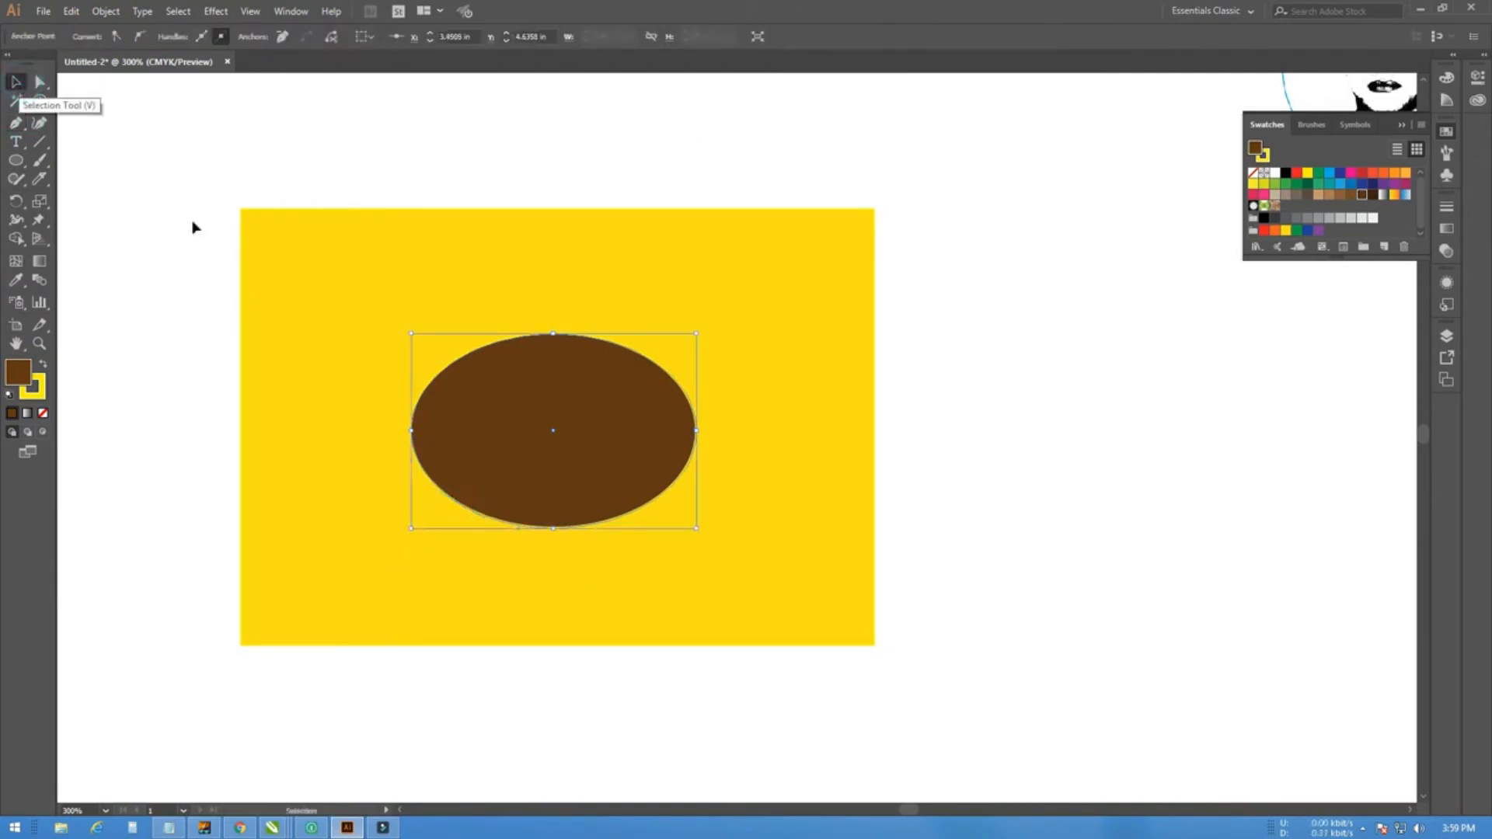
left_click(170, 389)
Remove the stroke from the brown ellipse, keeping it selected
left_click(523, 433)
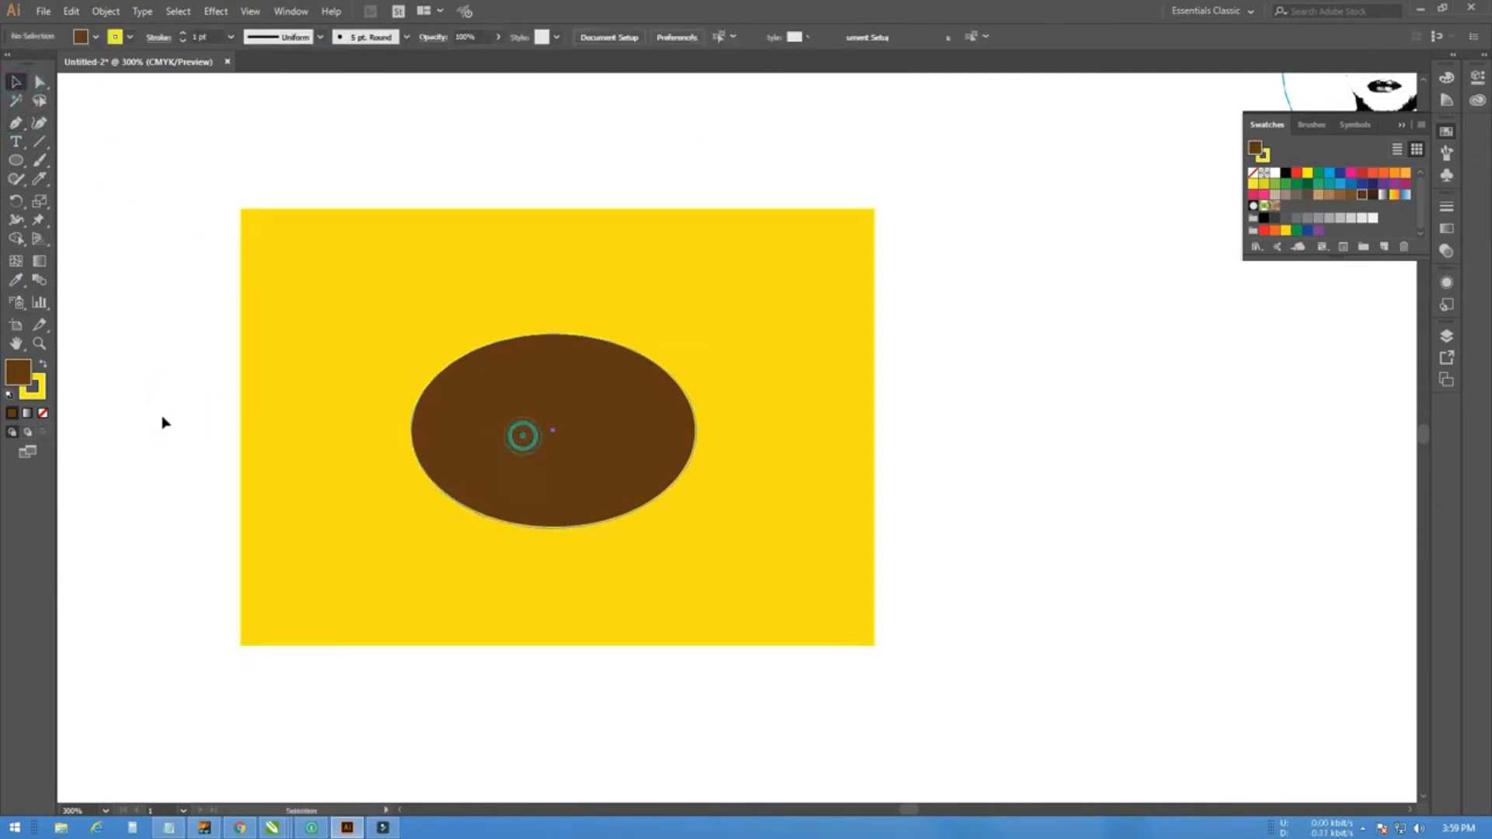
left_click(32, 386)
left_click(42, 413)
left_click(116, 419)
left_click(567, 448)
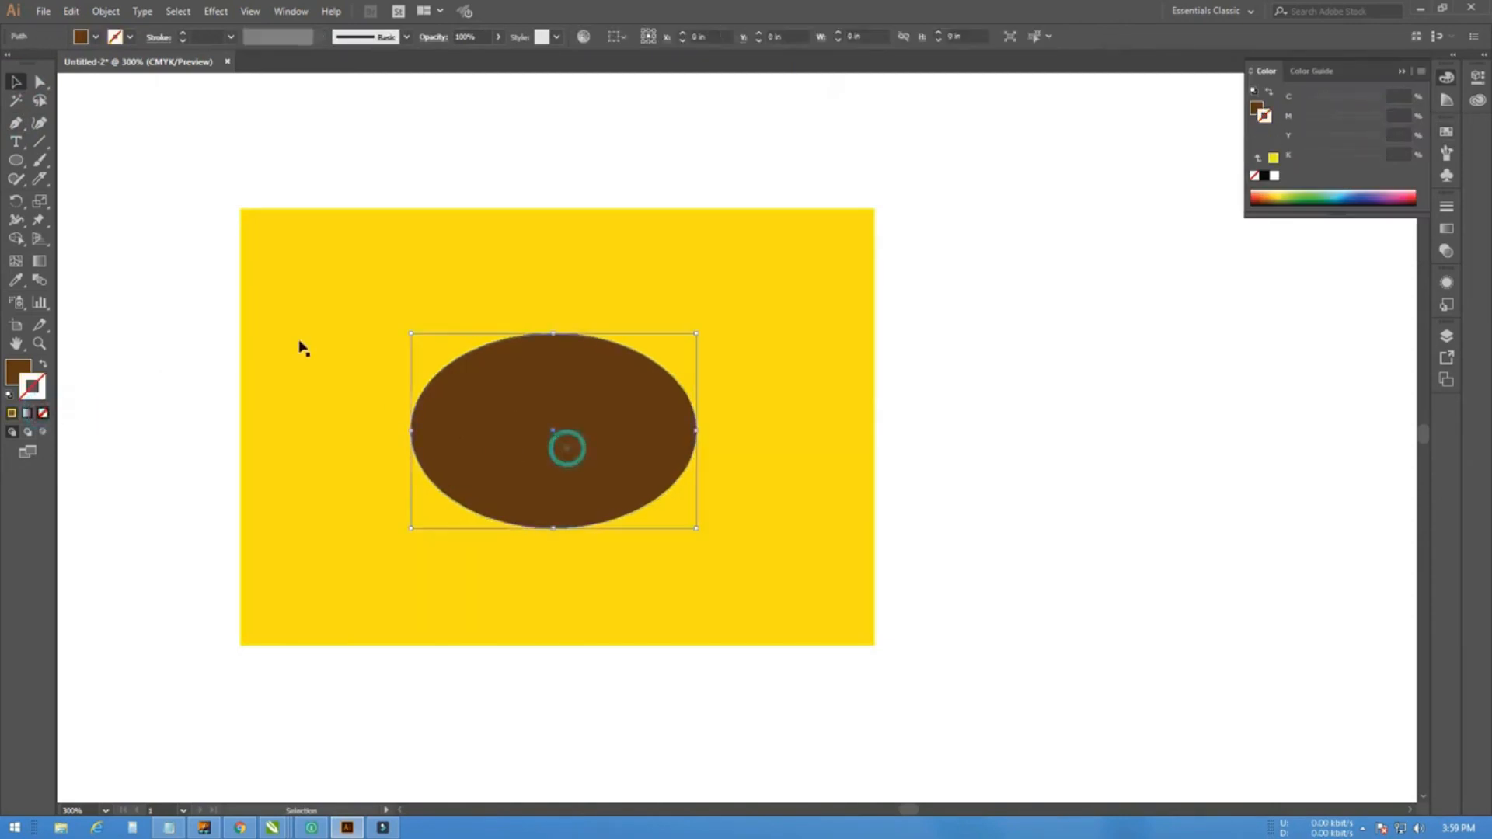
Try drawing a curved brown speech-bubble tail at the ellipse's lower-left edge with the Pen tool
key("p")
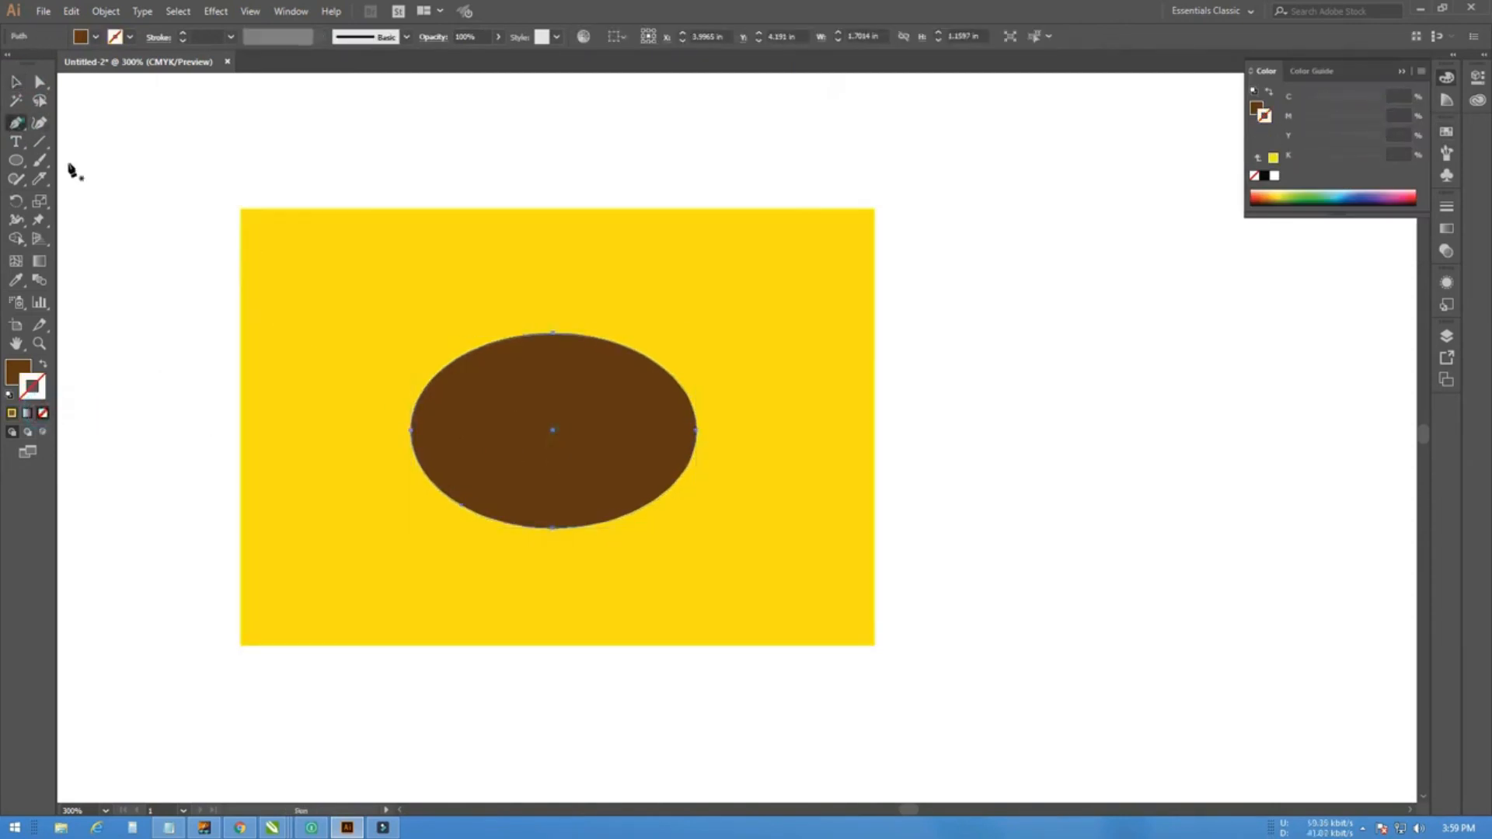
left_click(466, 507)
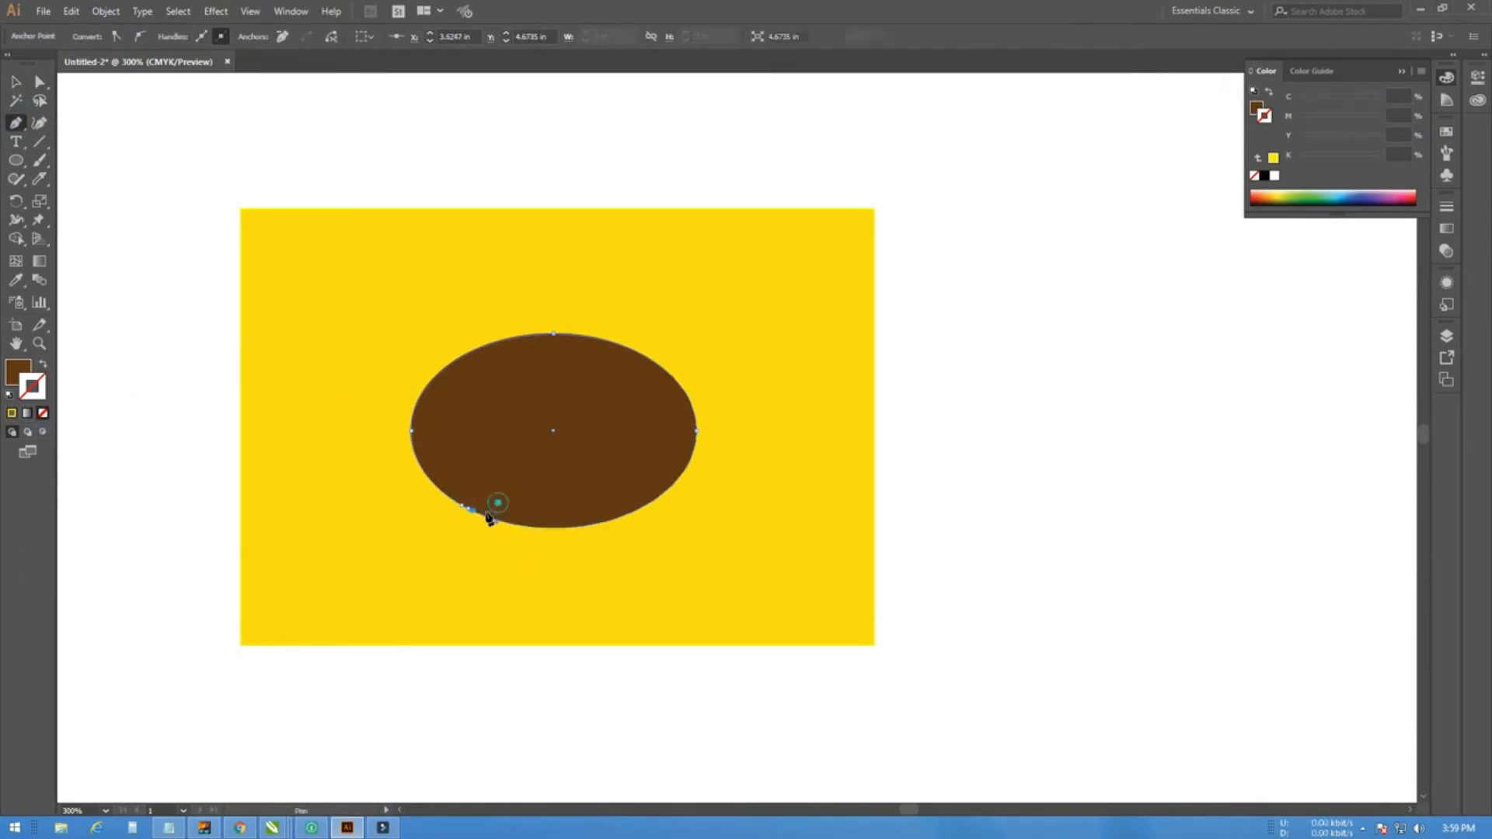
left_click(498, 506)
left_click_drag(424, 561, 423, 593)
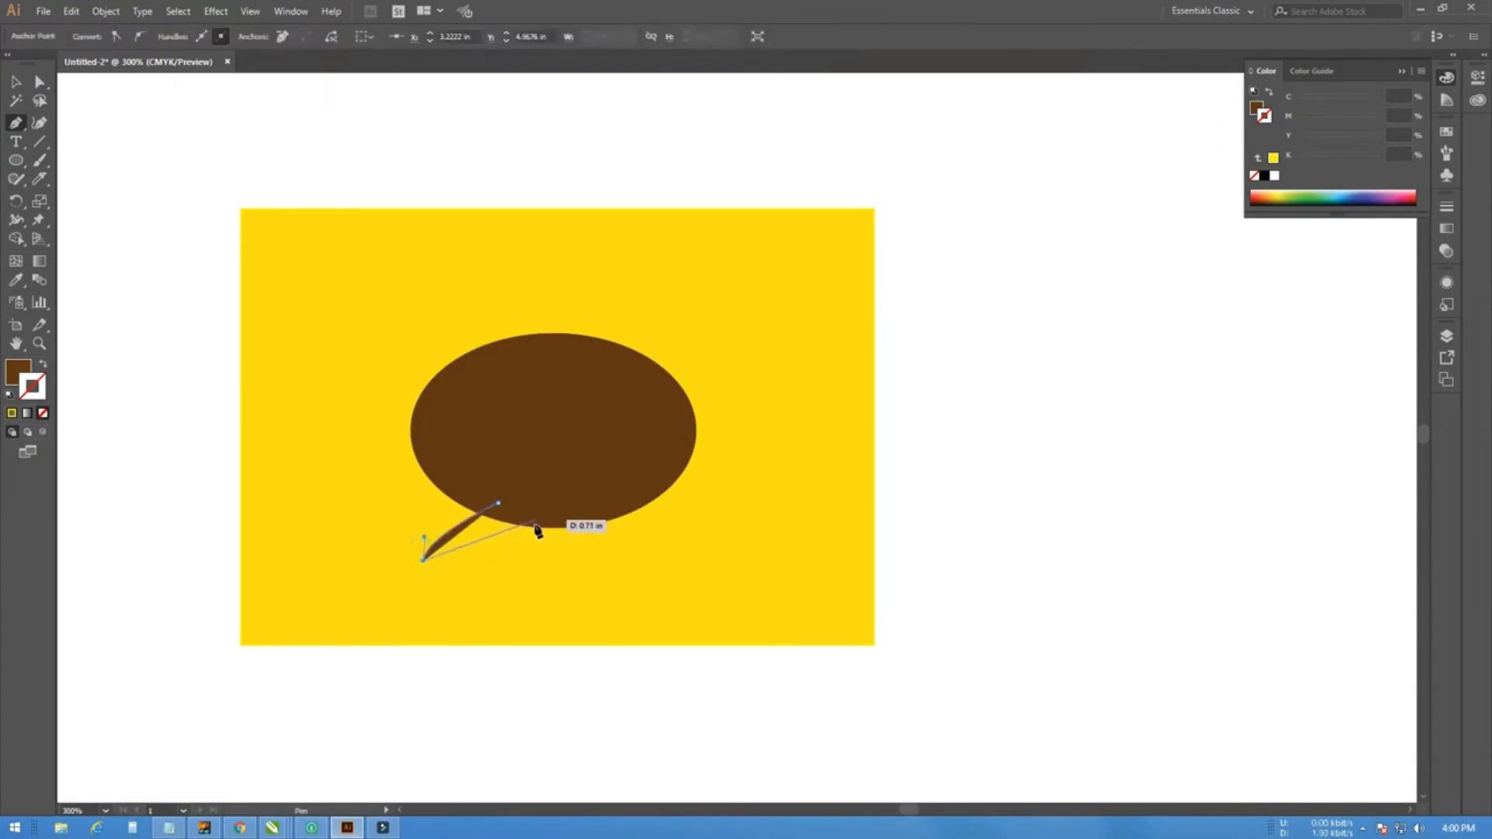
left_click_drag(532, 523, 549, 507)
left_click(17, 82)
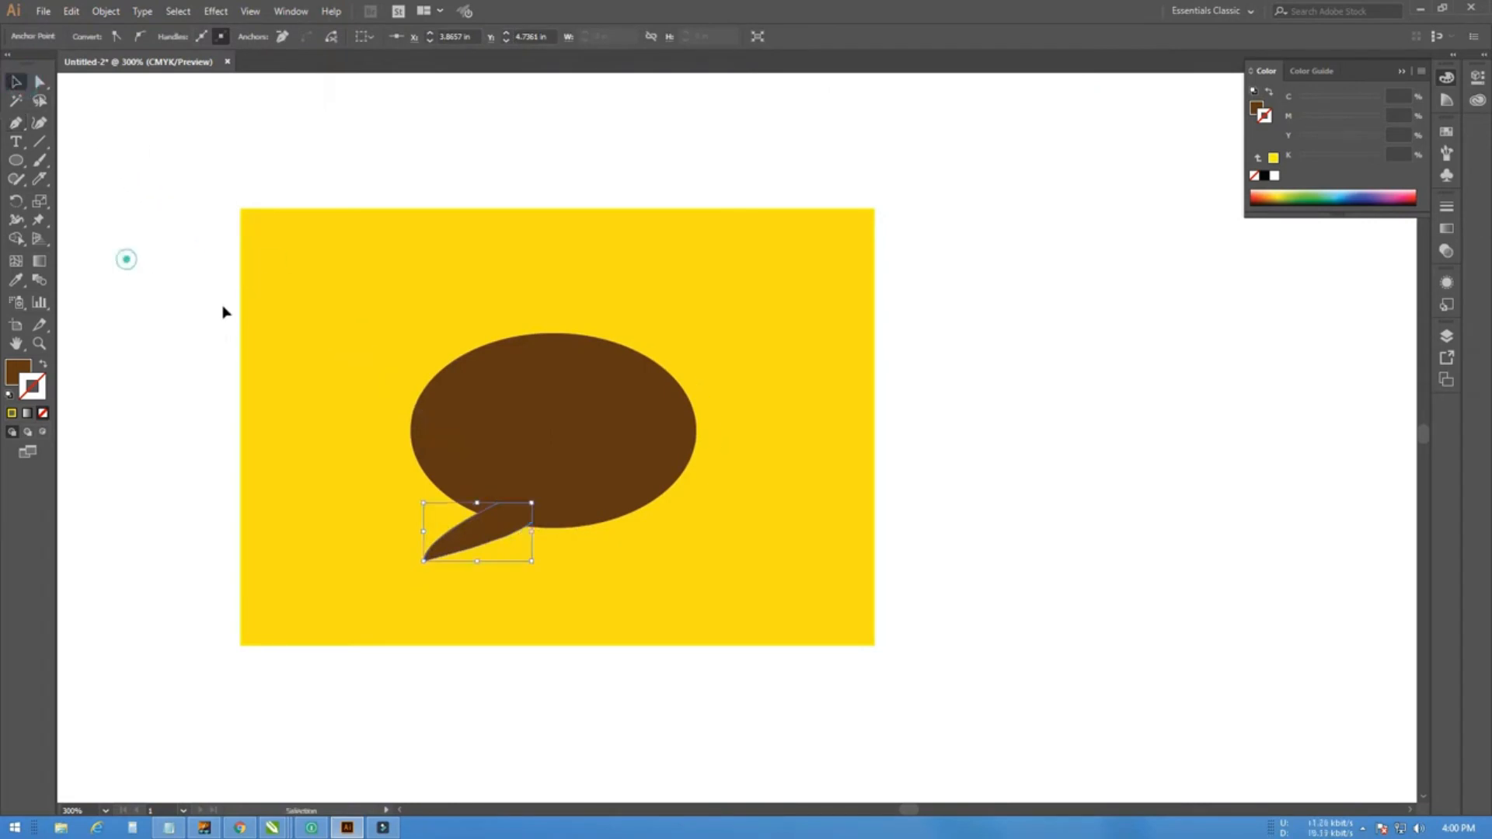
left_click(126, 261)
scroll(580, 500, "down", 2)
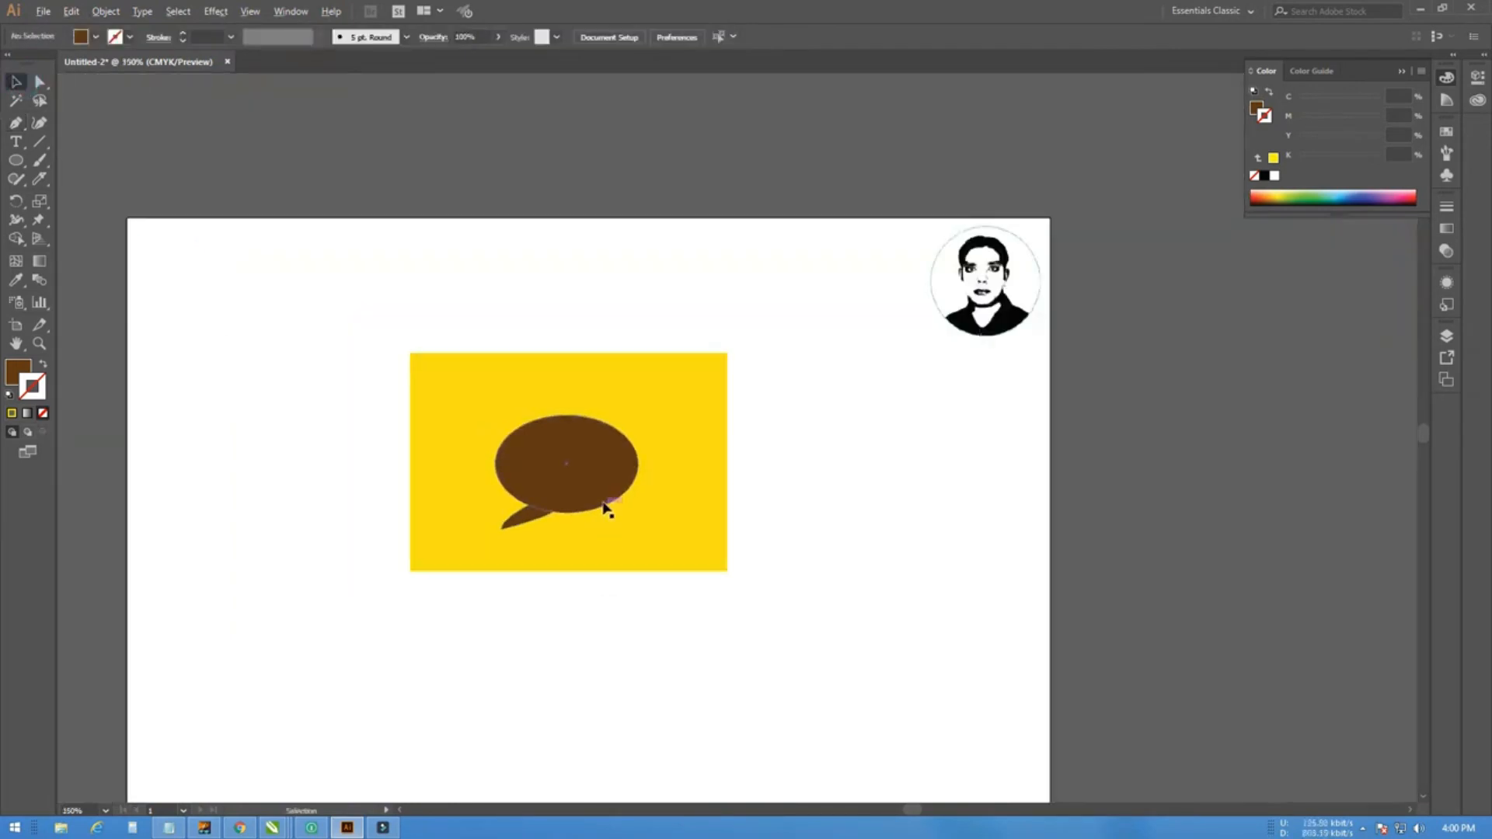
Widen the brown ellipse by stretching its right side outward
scroll(610, 506, "up", 3)
left_click(599, 463)
left_click_drag(695, 405, 762, 405)
left_click(1002, 467)
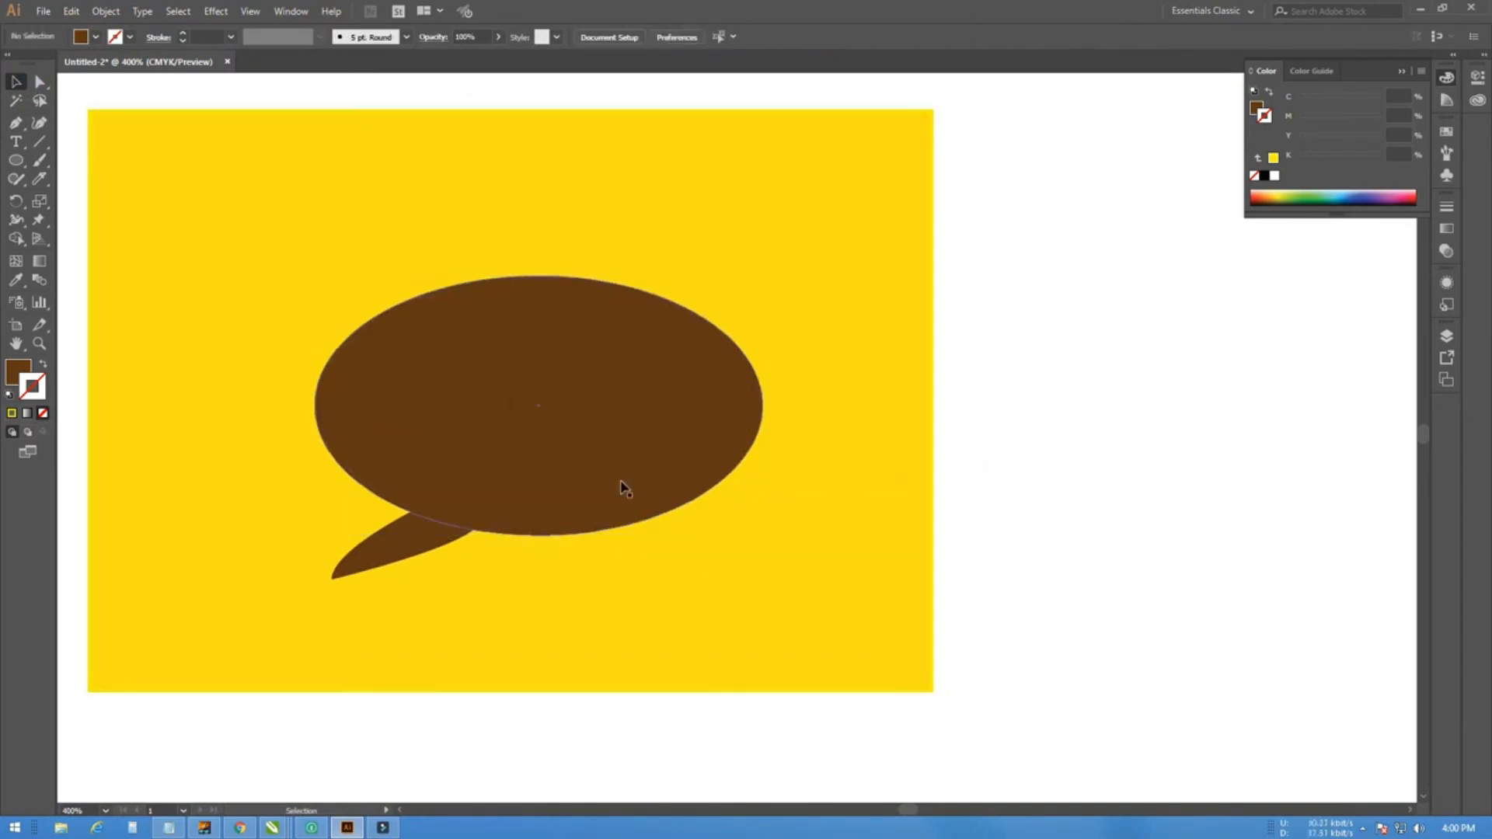
Delete the tail and redraw it with the Pen tool as a closed curved shape overlapping the ellipse's lower-left edge
scroll(622, 484, "down", 2)
left_click(528, 515)
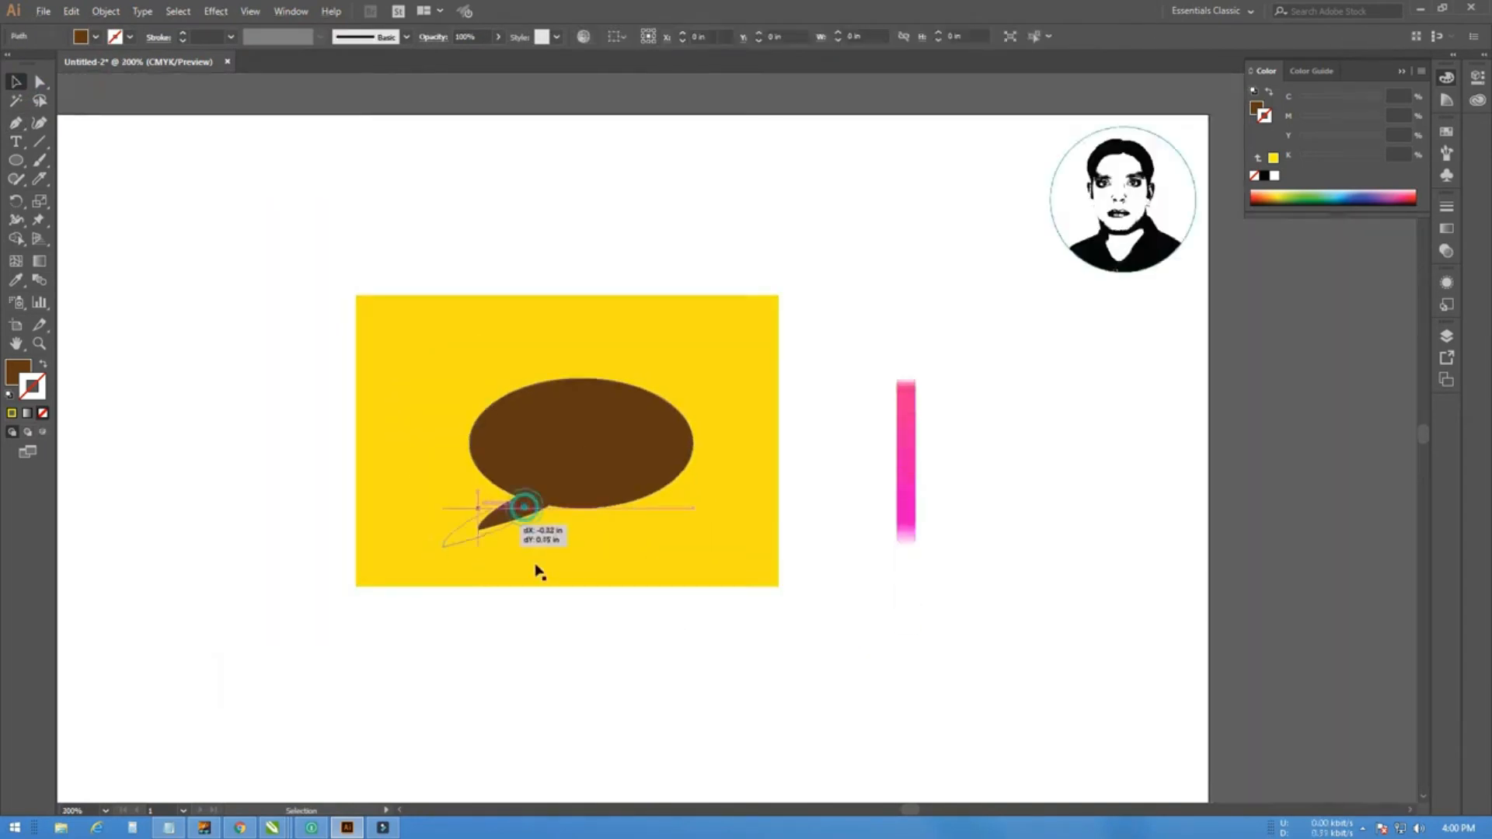
key("Delete")
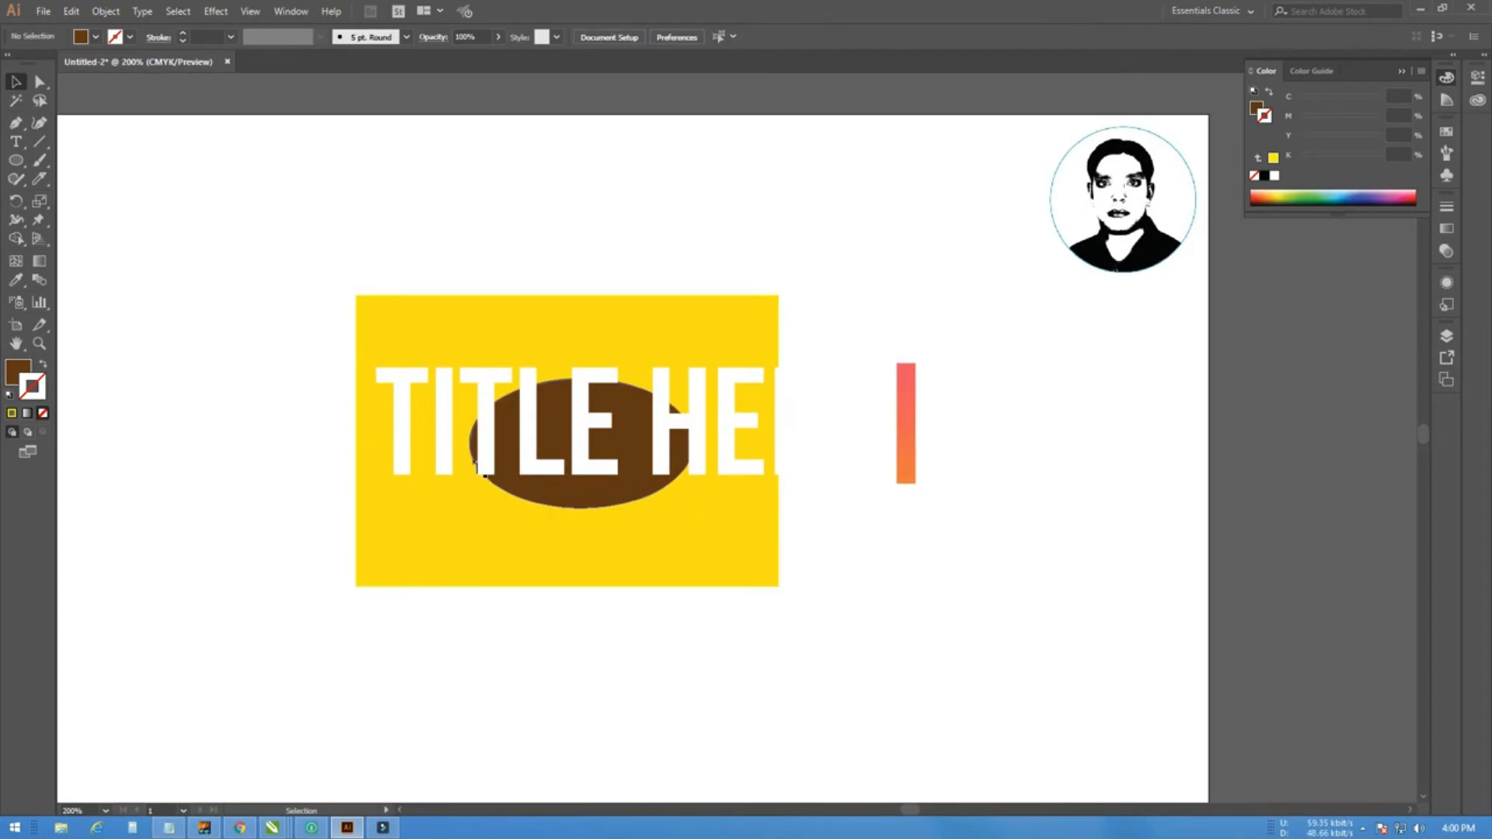
left_click(16, 122)
left_click(530, 475)
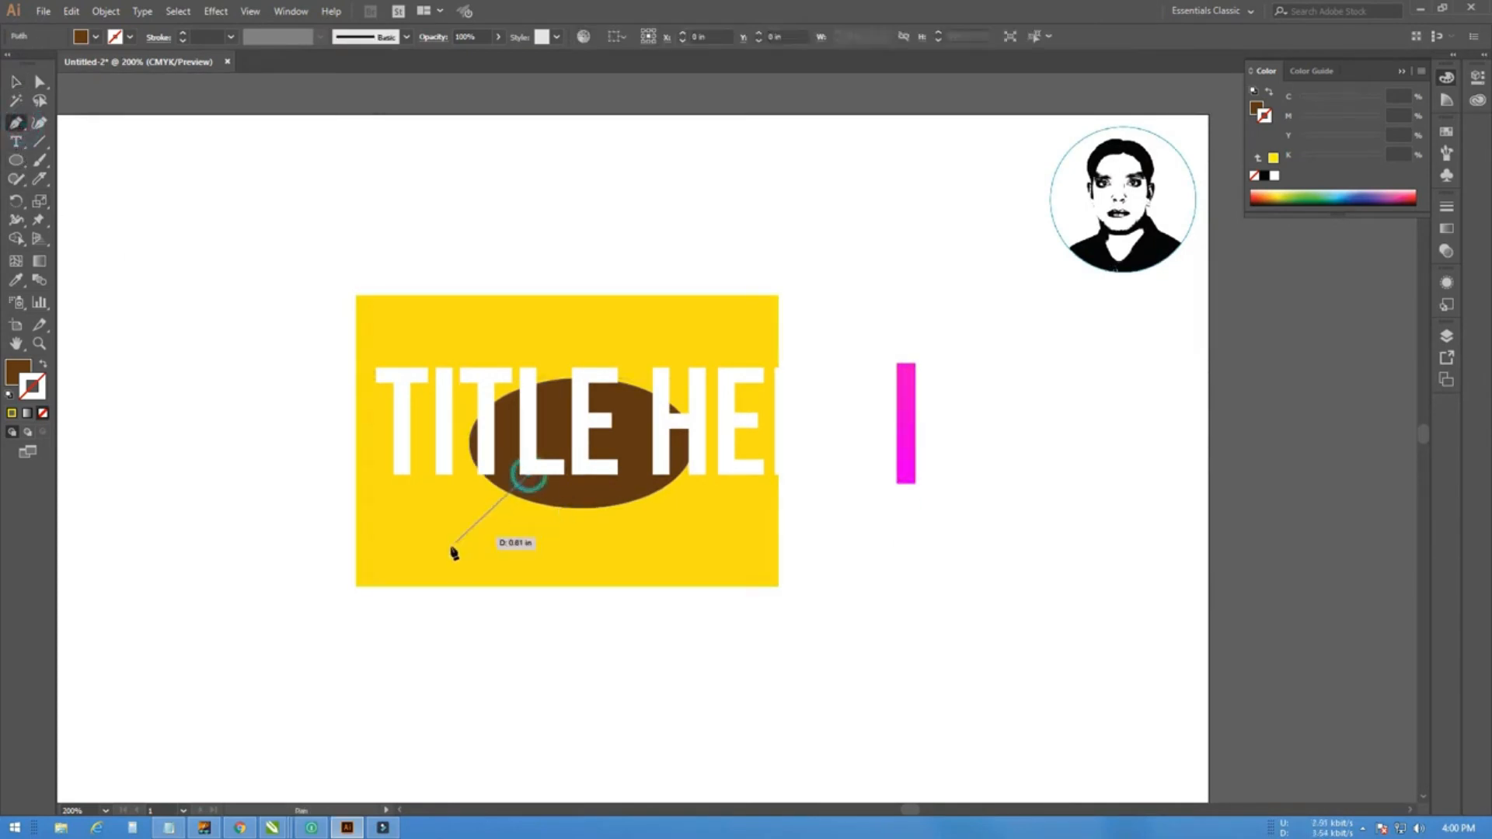
left_click_drag(469, 530, 539, 484)
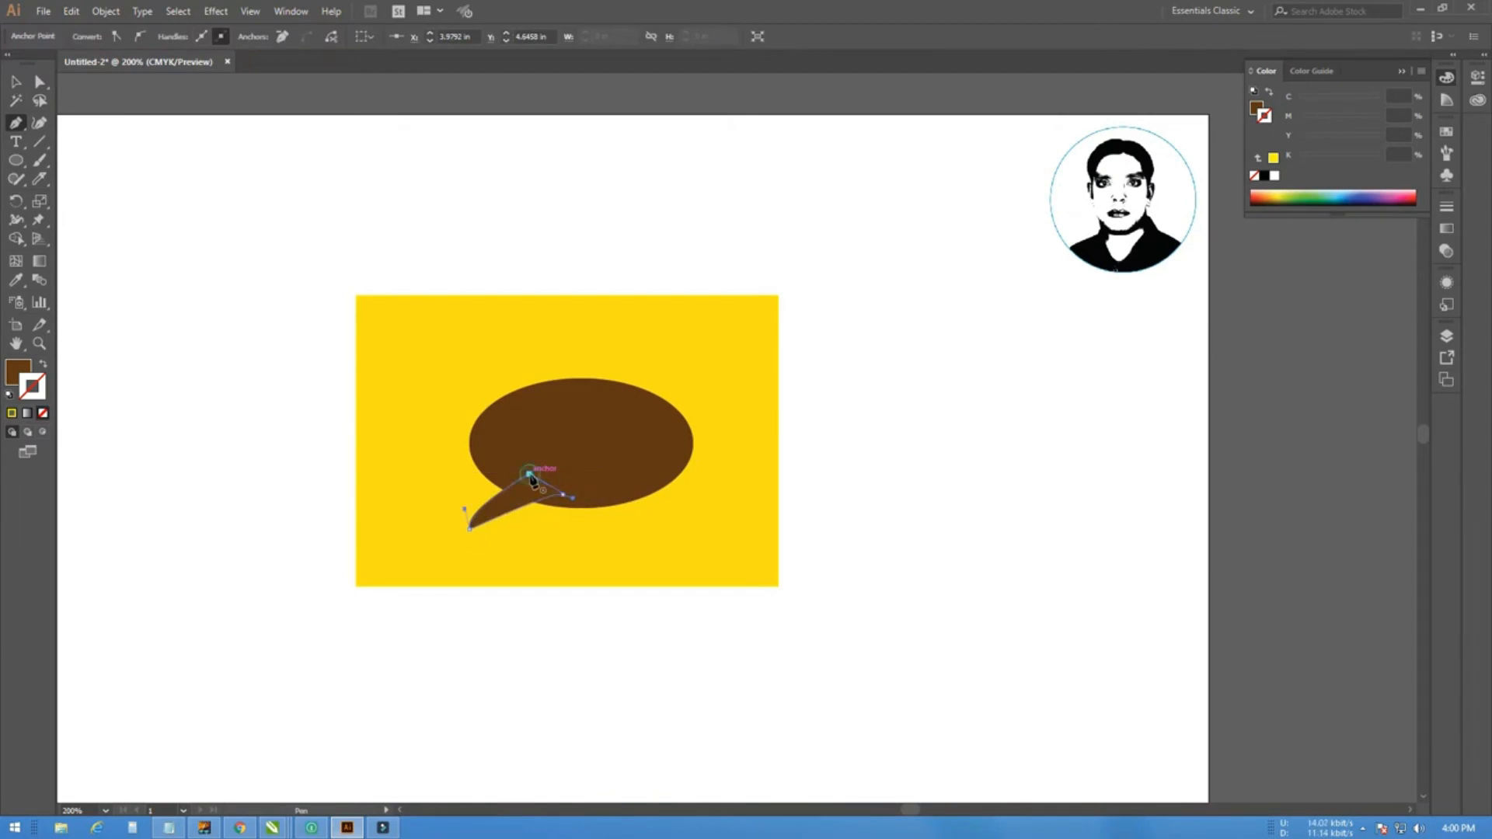
key("v")
left_click(180, 293)
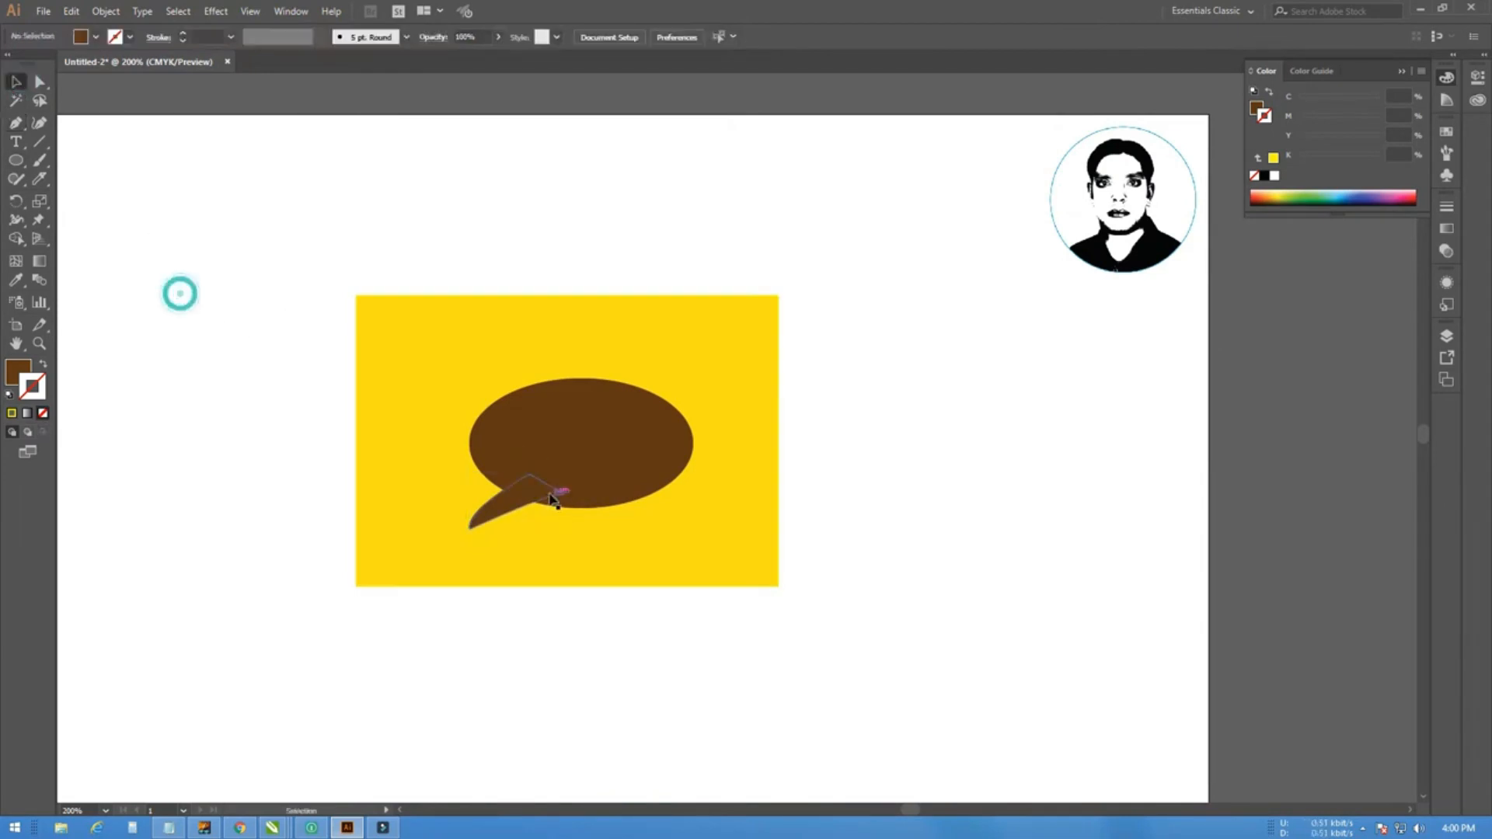
left_click(637, 658)
Draw a white circle about 0.19 in across inside the bubble's left half and place a copy beside it to the right
scroll(636, 476, "up", 2, "alt")
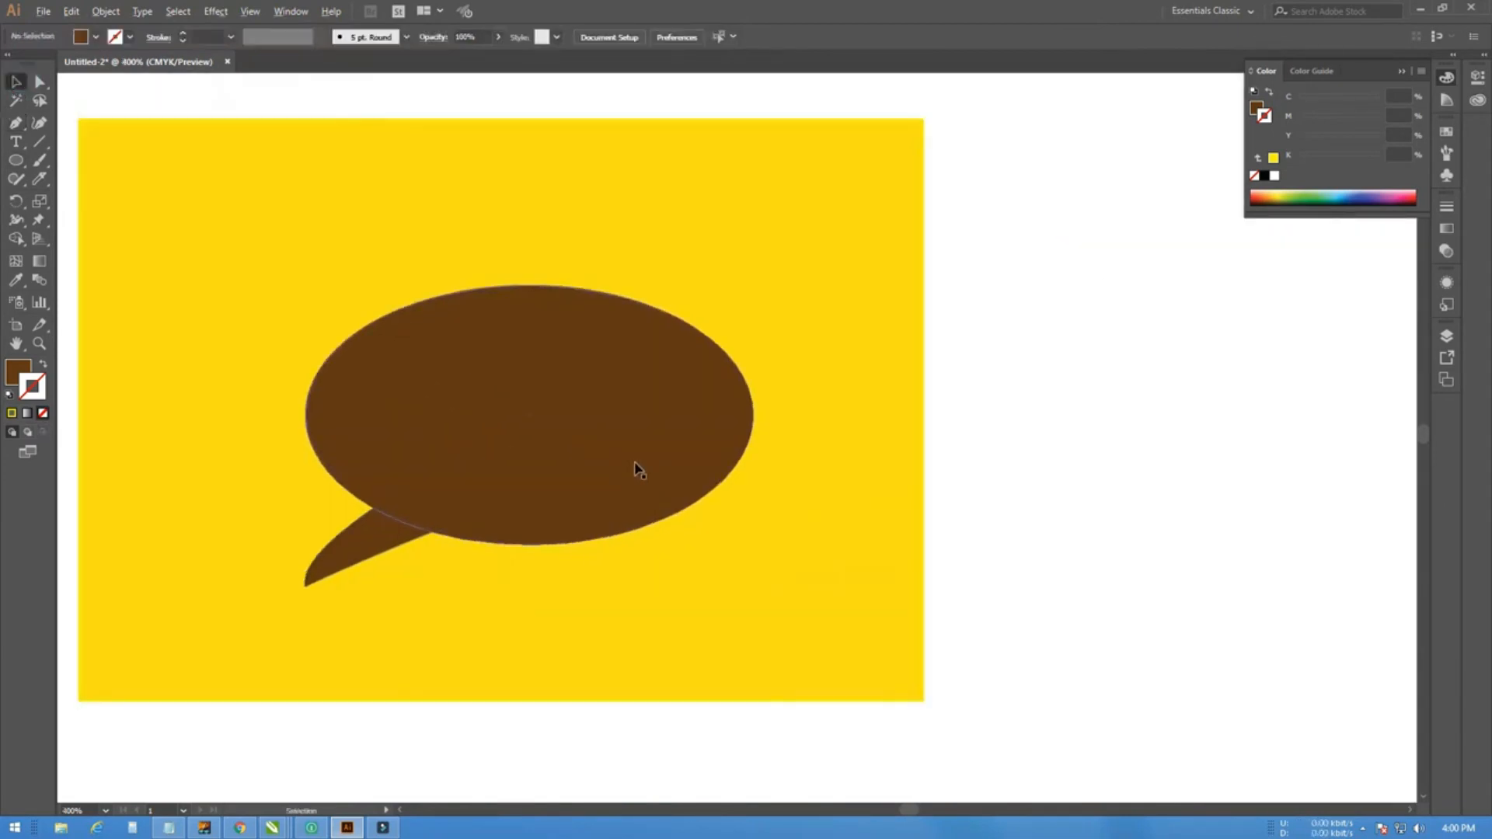
left_click(17, 161)
left_click_drag(412, 389, 454, 432)
key("v")
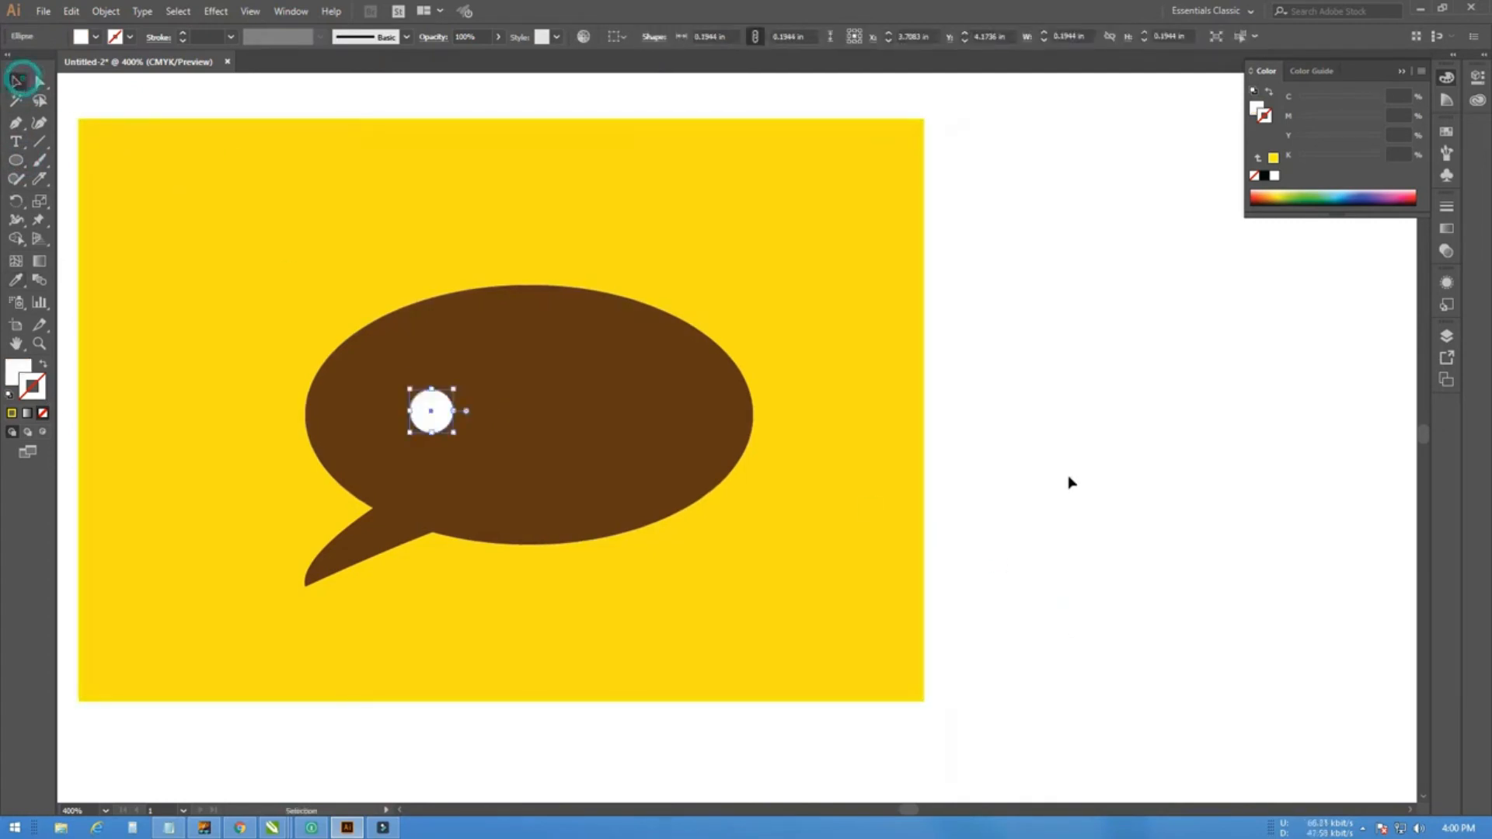
left_click(1117, 484)
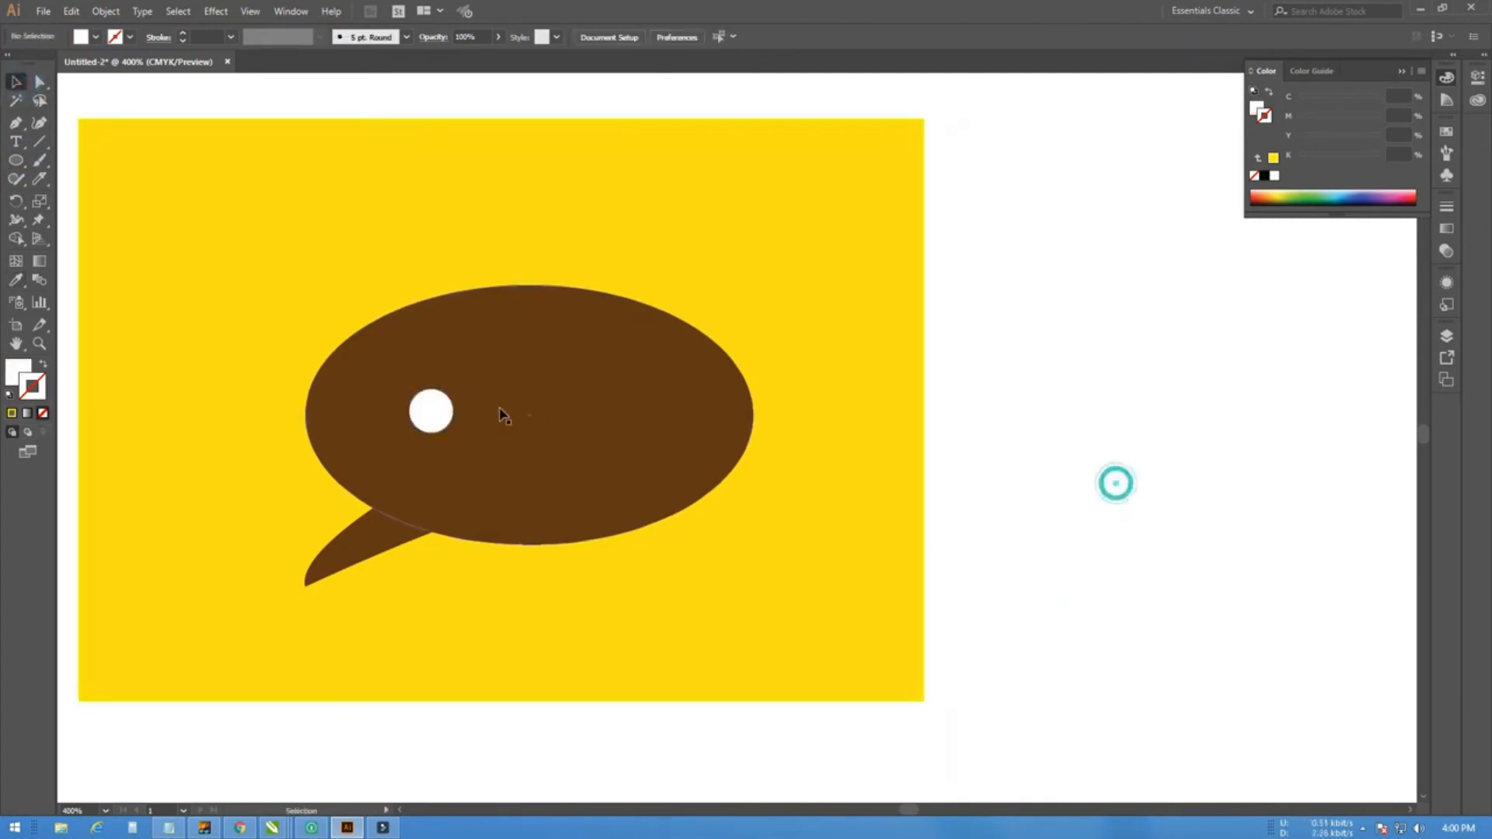
left_click_drag(433, 411, 500, 422)
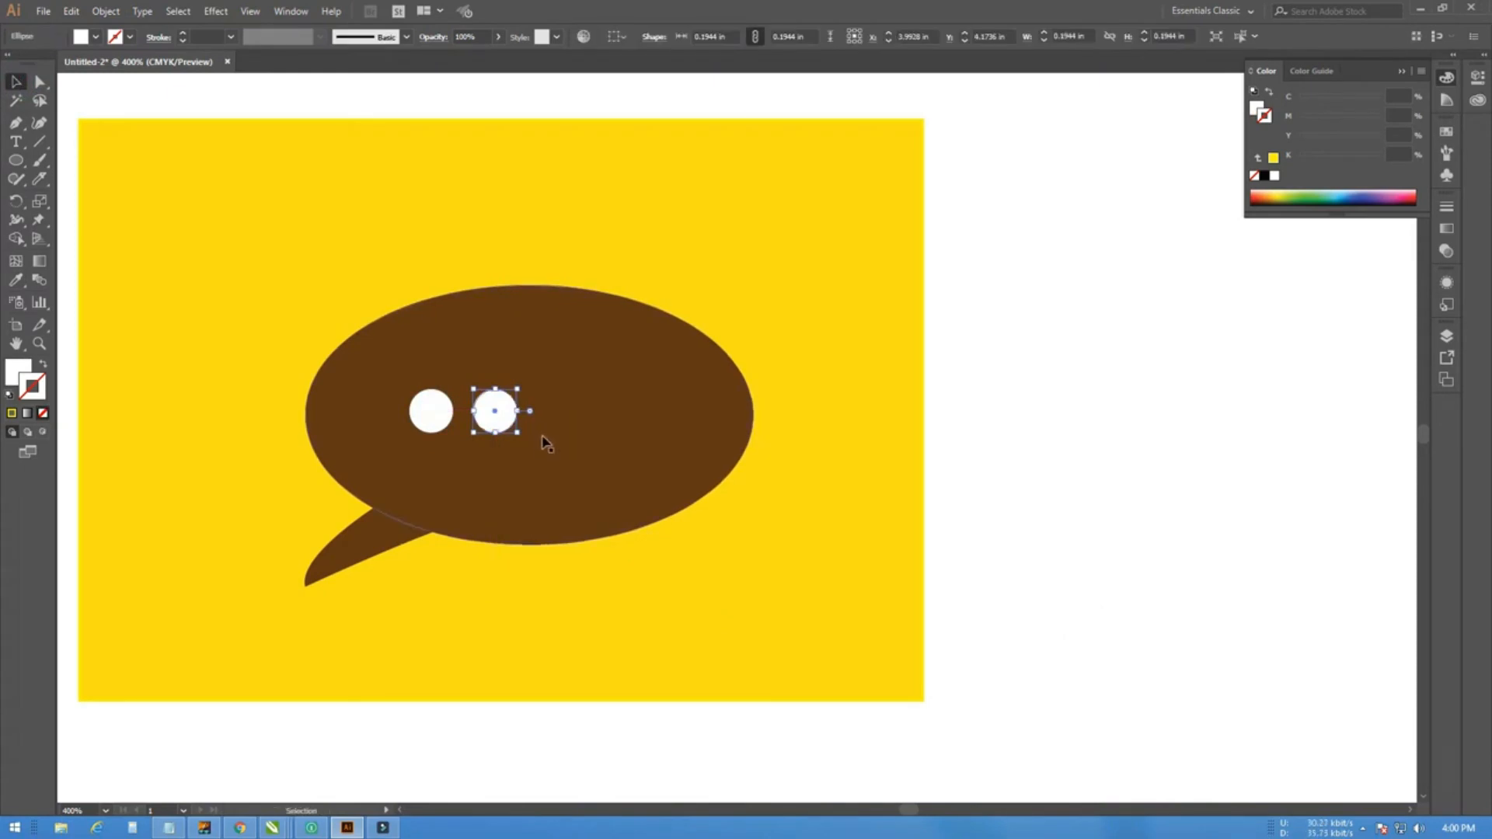
Show the rulers and repeat the last circle copy twice to make a row of four white dots
key("ctrl+r")
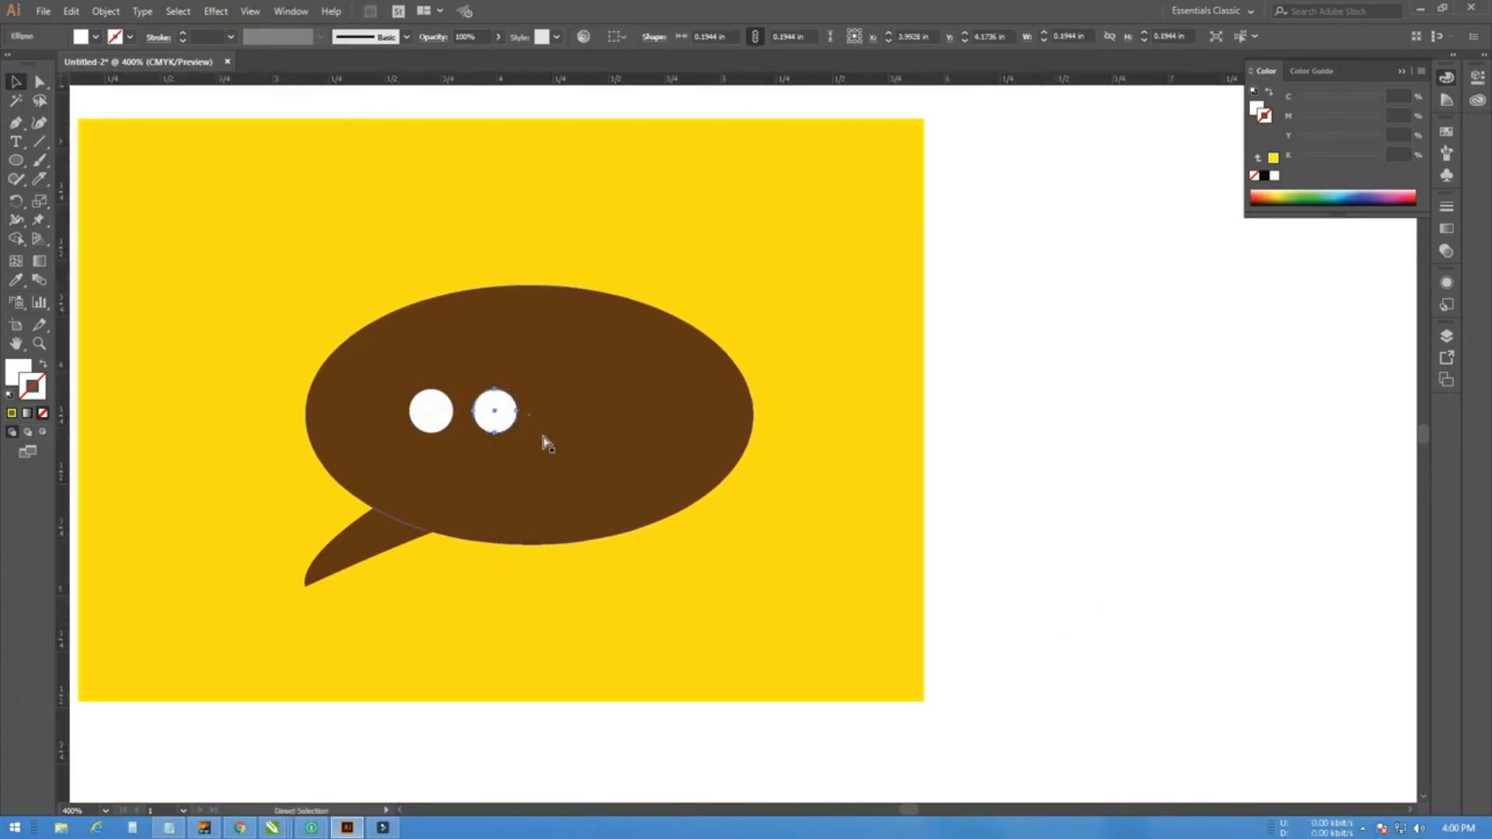
key("ctrl+d")
key("v")
left_click(1042, 443)
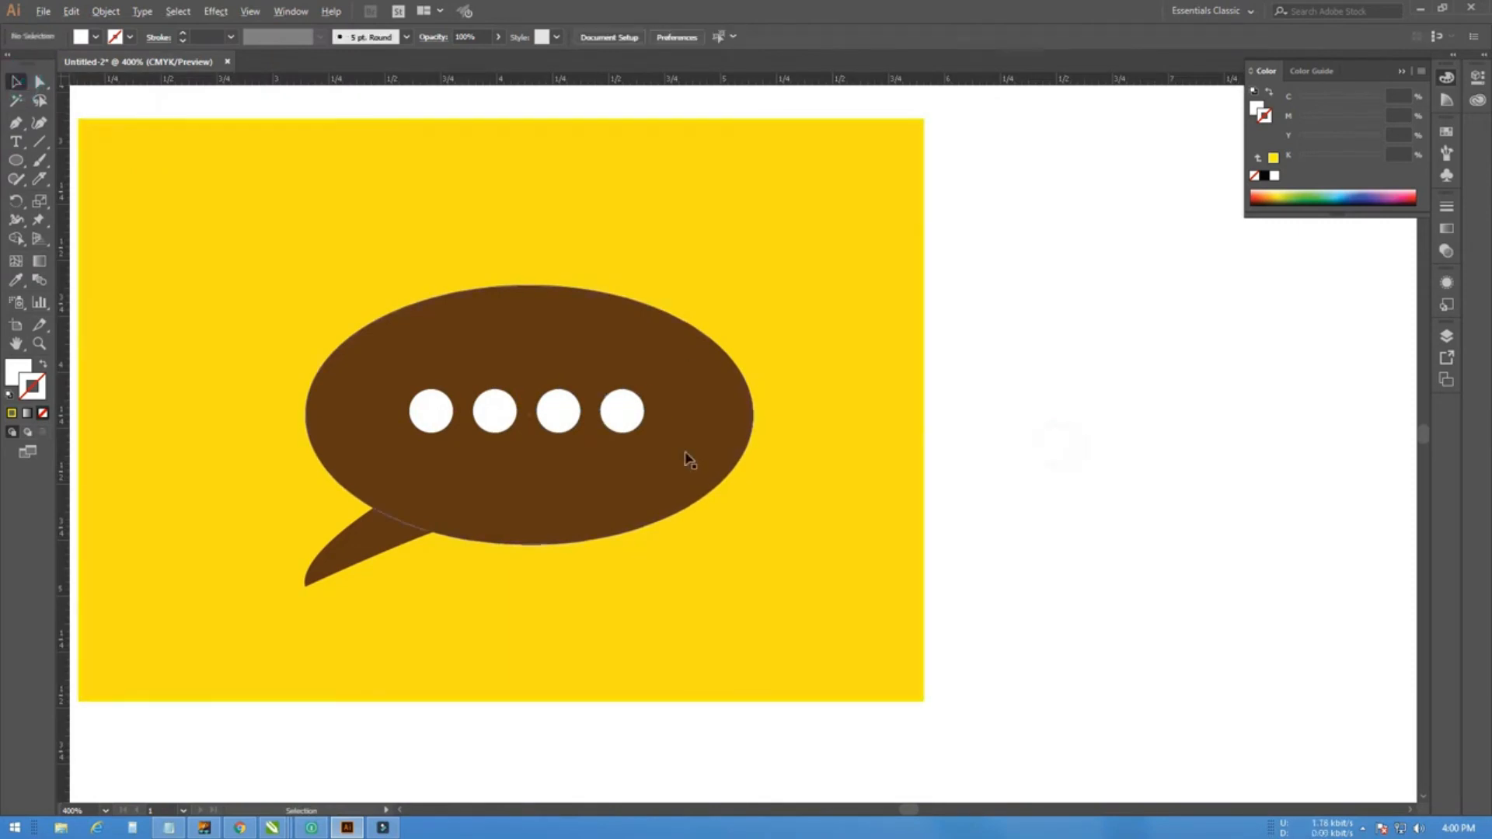
Move the rightmost white dot farther right and distribute the four dots evenly, aligned in a row across the bubble
scroll(686, 451, "down", 3)
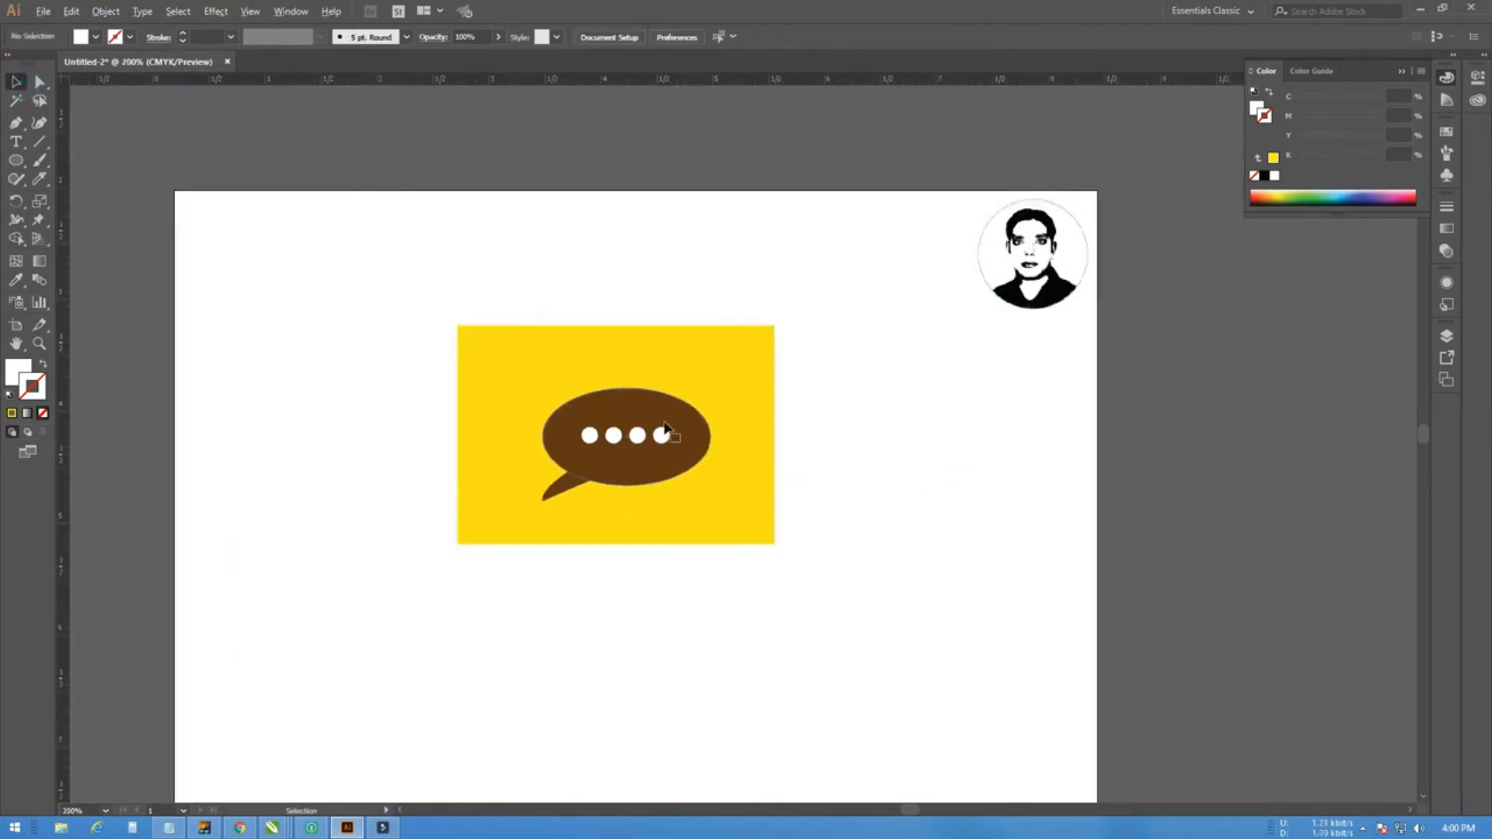
scroll(665, 427, "up", 3)
left_click_drag(669, 413, 713, 432)
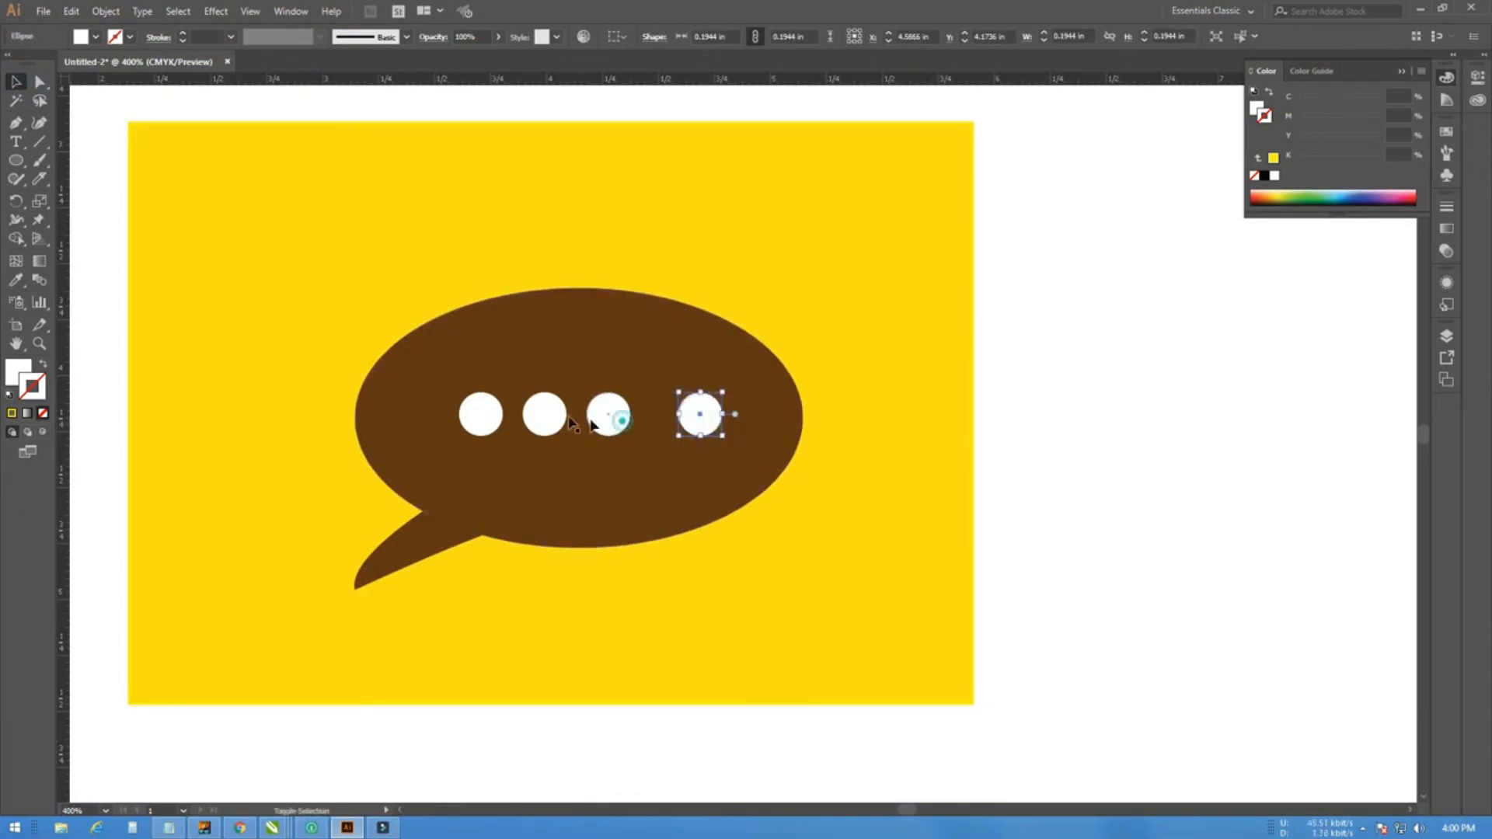
left_click(602, 420, "shift")
left_click(544, 416, "shift")
left_click(481, 416, "shift")
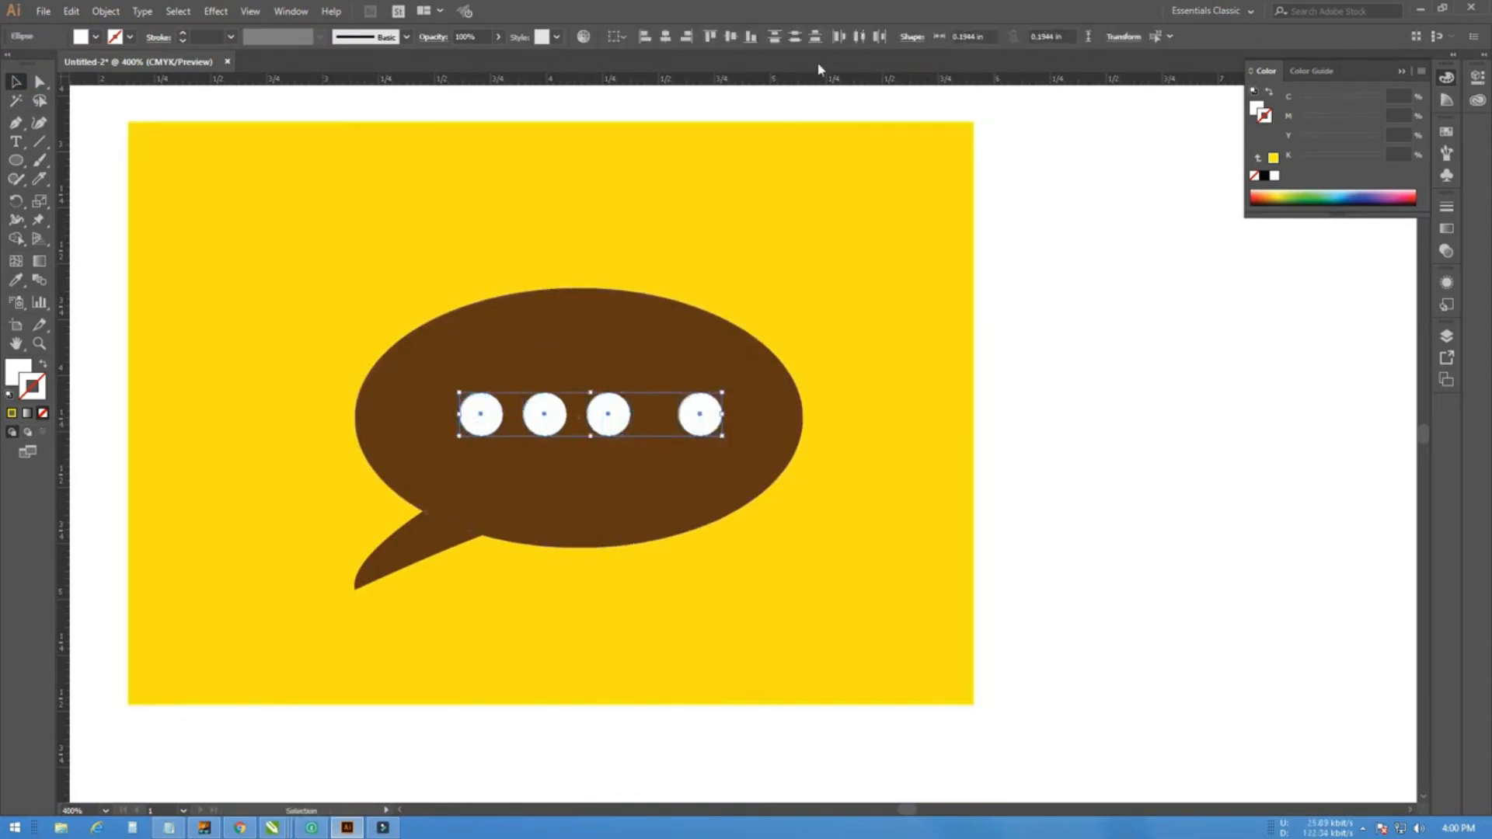
left_click(795, 36)
left_click(859, 39)
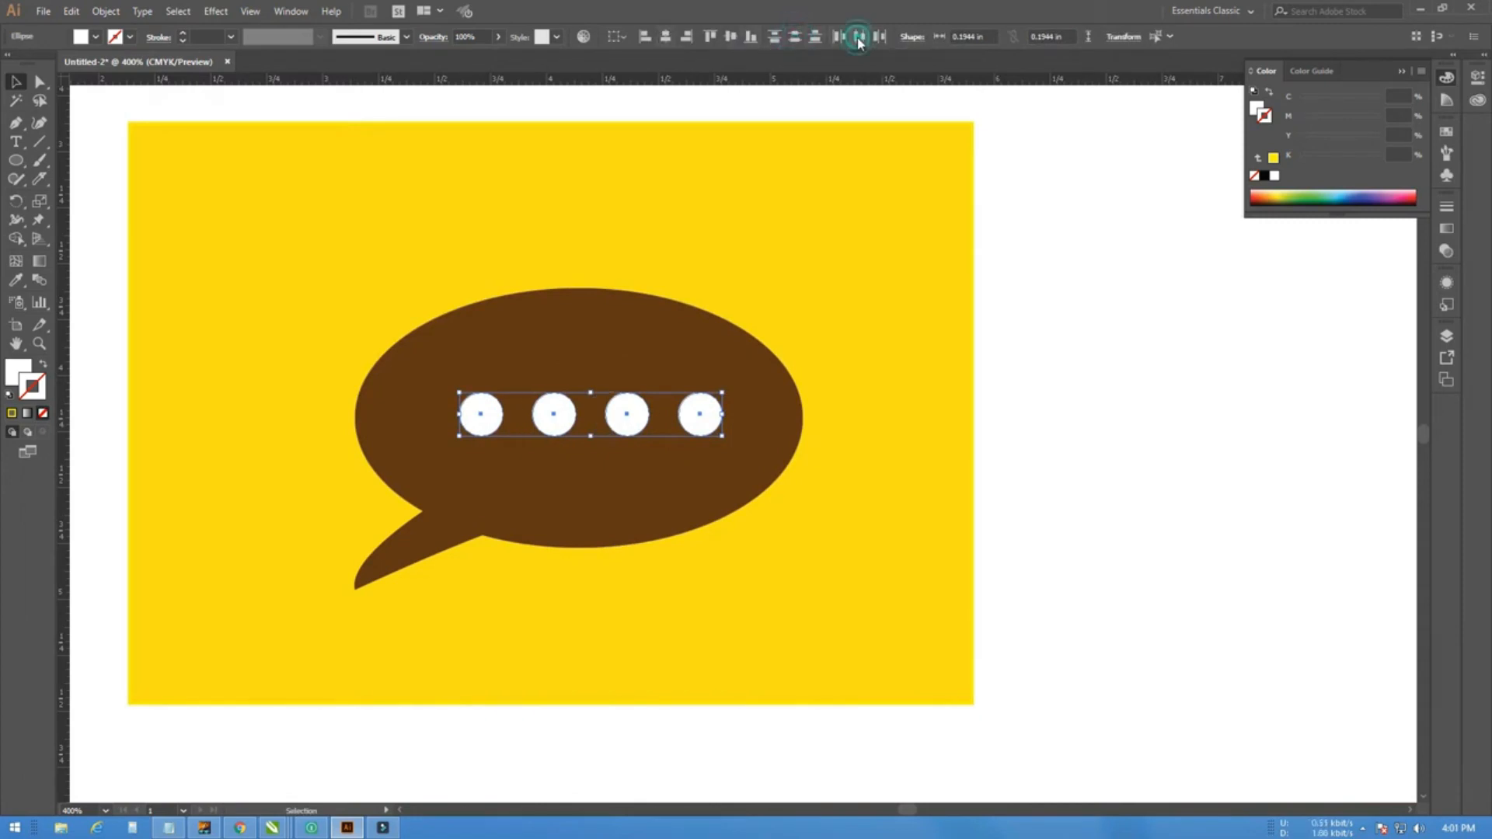
left_click(1120, 432)
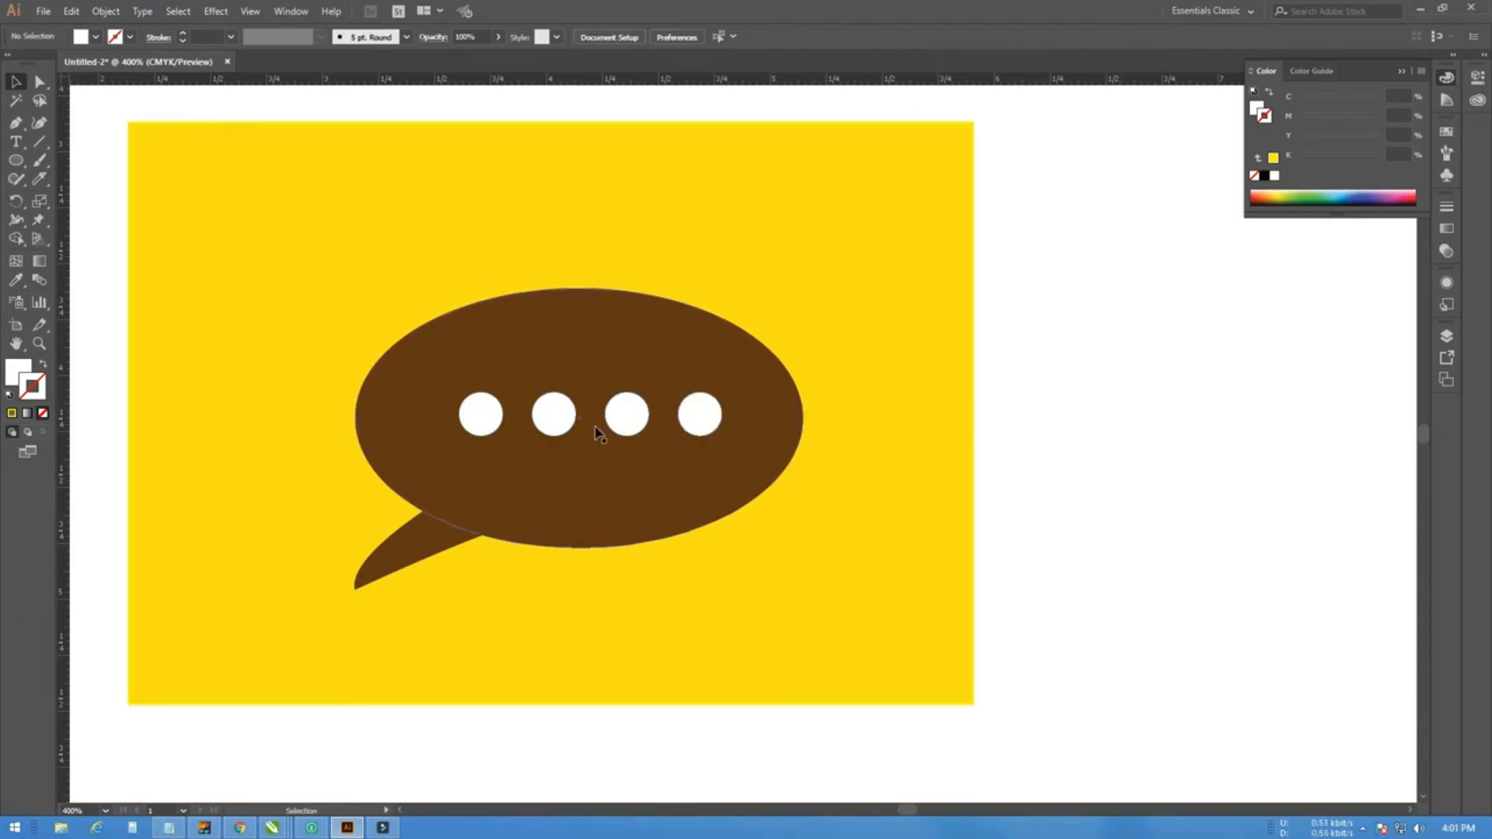
Draw a circle about 0.89 in across below the yellow rectangle and give it the default white fill and black stroke
scroll(584, 449, "down", 4)
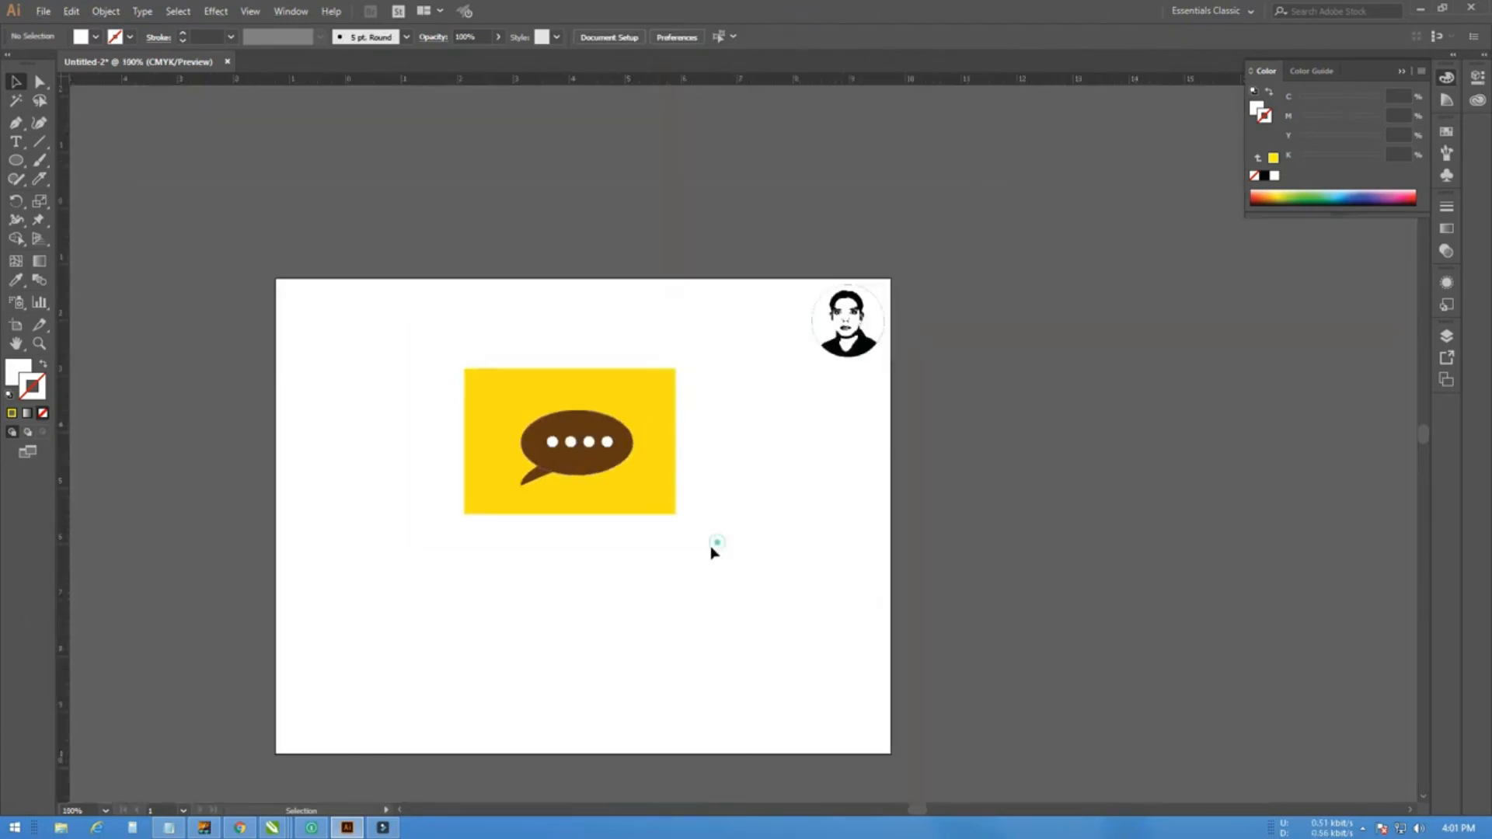
scroll(607, 603, "up", 1)
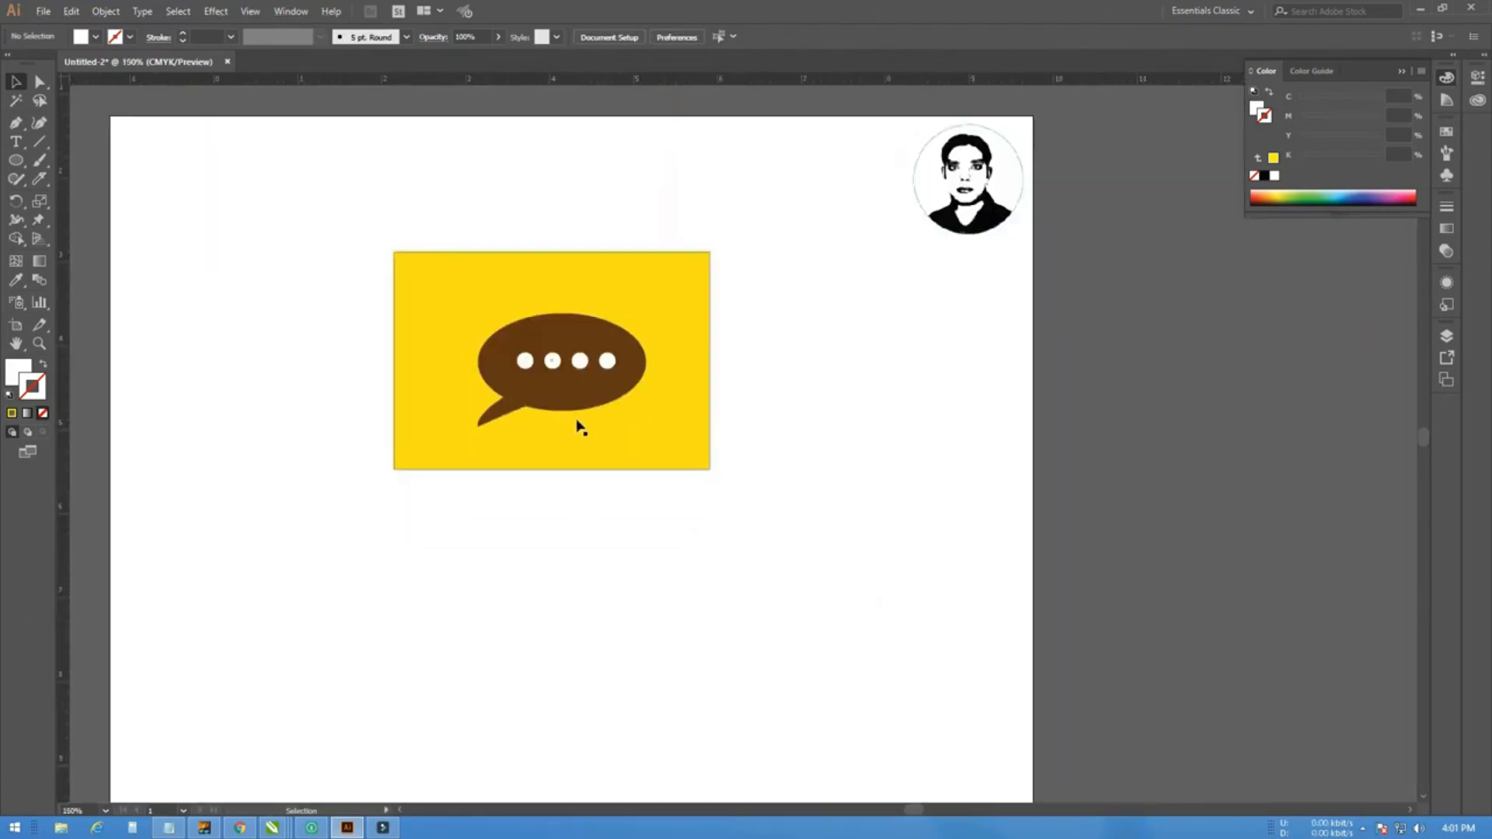
left_click(309, 360)
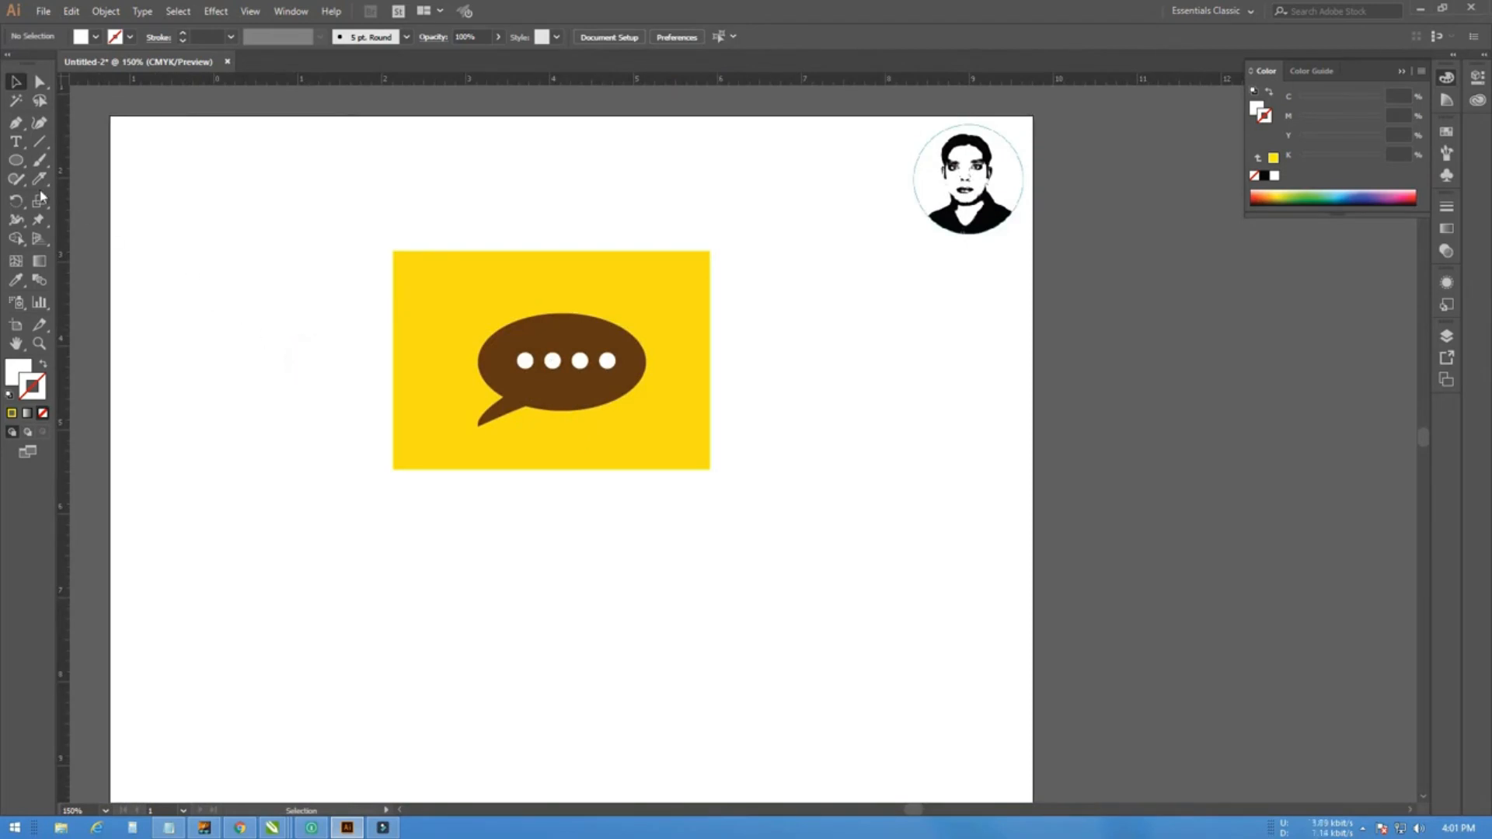
left_click(17, 161)
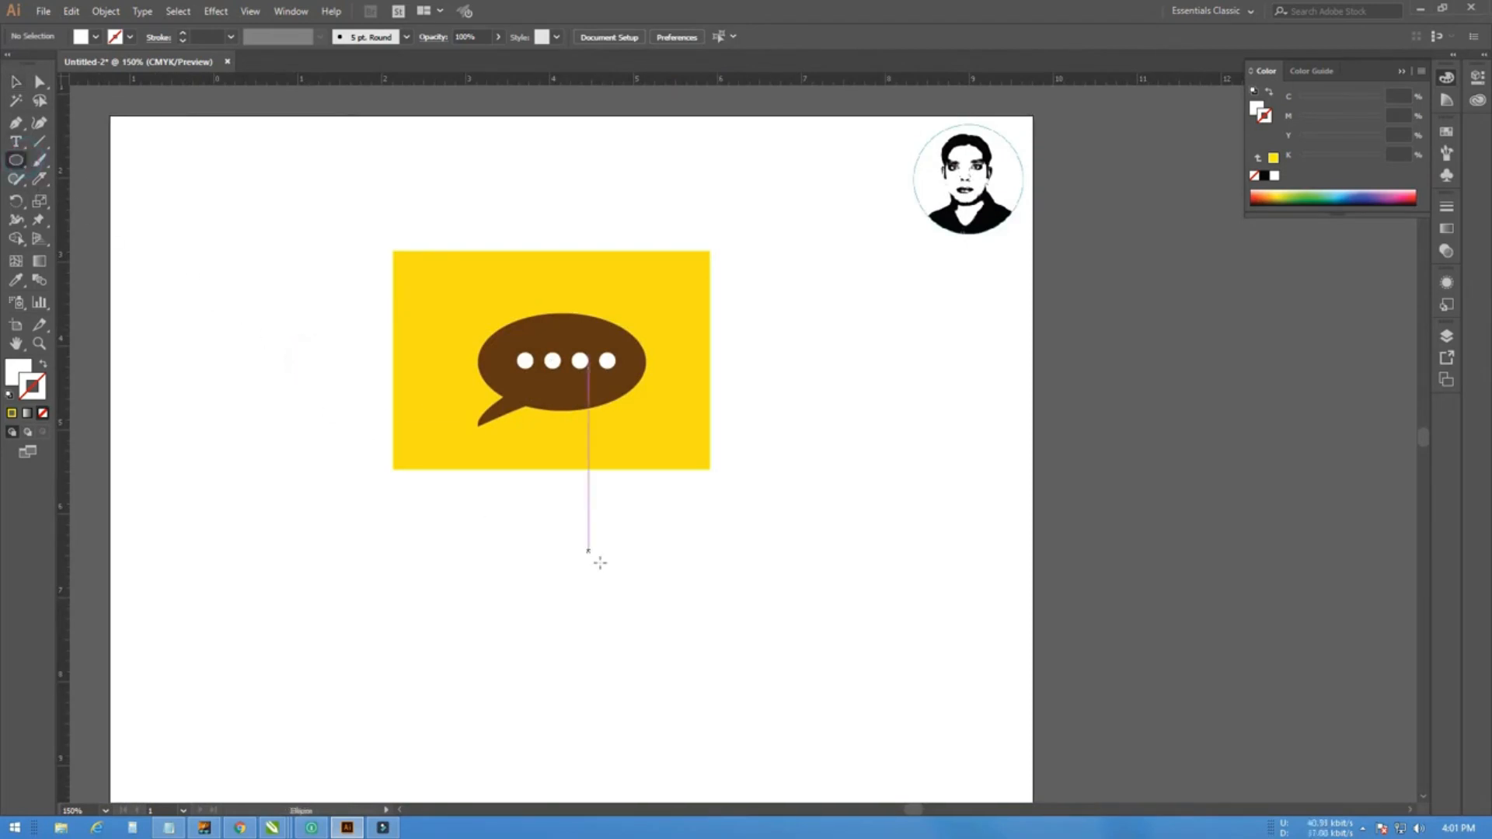
left_click_drag(496, 512, 573, 587)
left_click(17, 83)
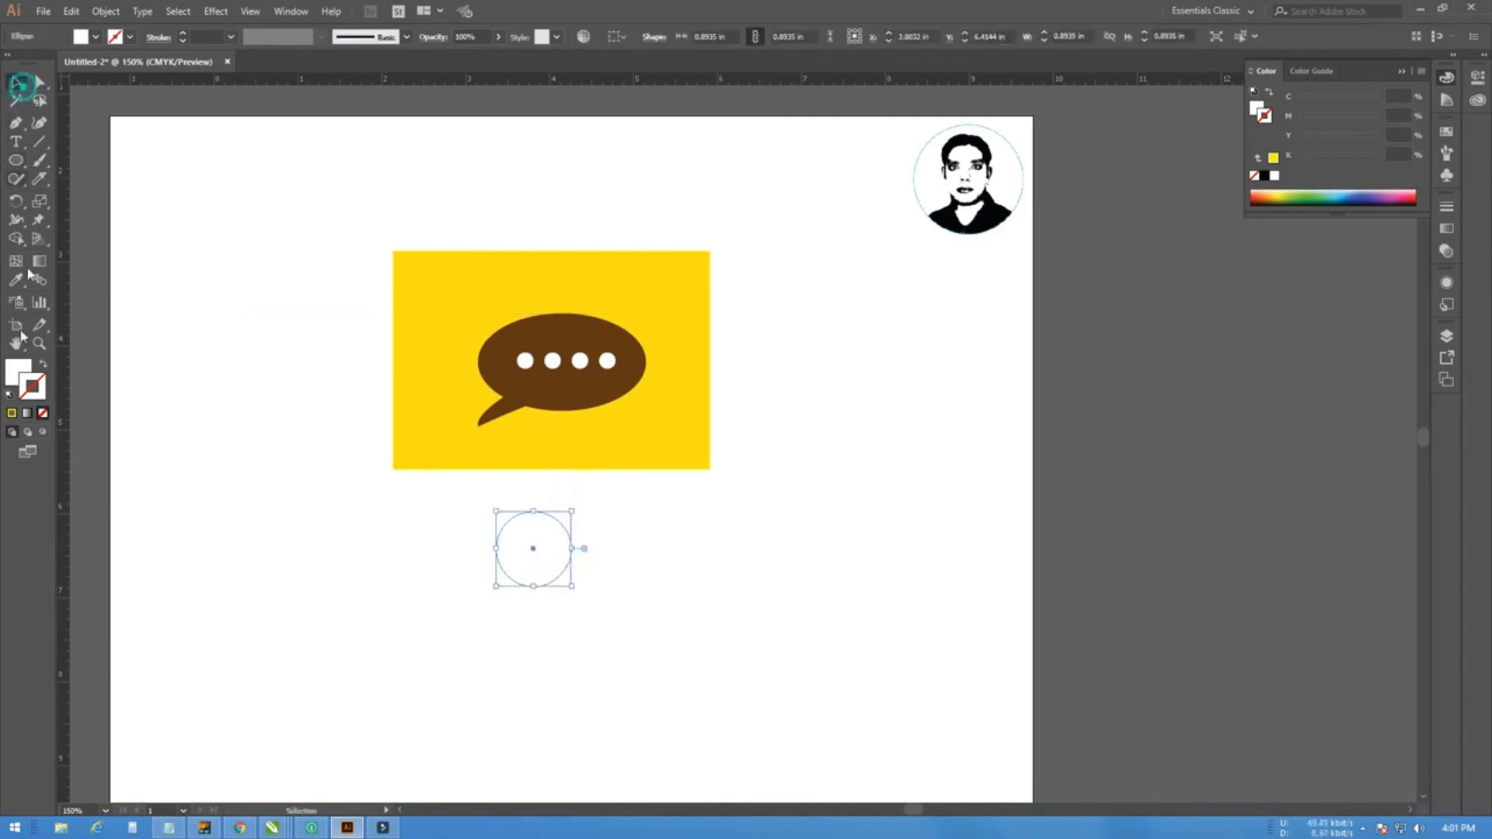
left_click(9, 394)
left_click(307, 536)
left_click_drag(541, 547, 542, 534)
left_click(637, 563)
Move the yellow speech-bubble artwork to the artboard's upper-left corner and place the outlined circle to its right
scroll(537, 599, "up", 1)
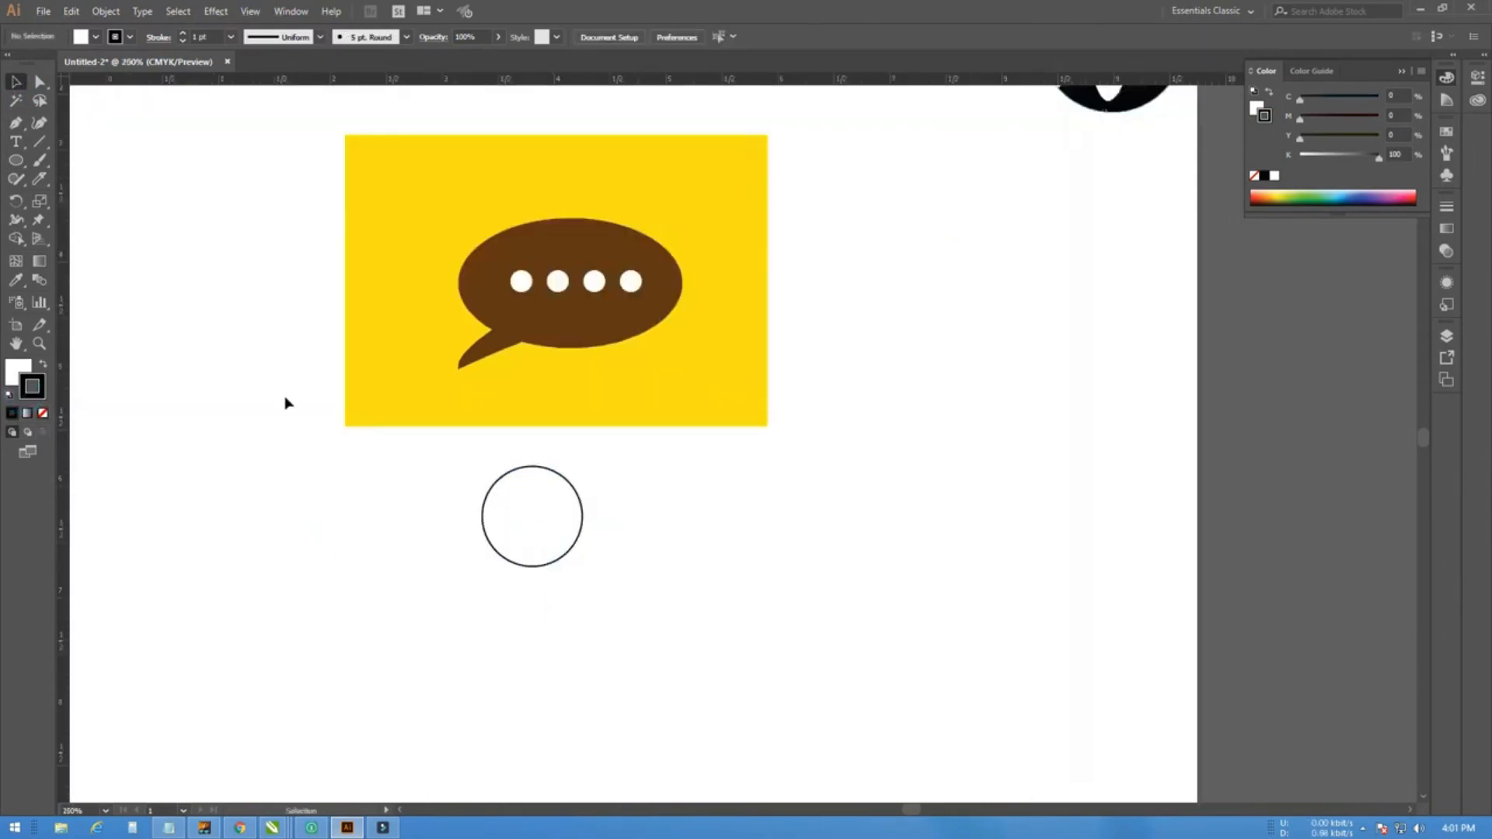
scroll(410, 526, "down", 2)
scroll(466, 311, "up", 1)
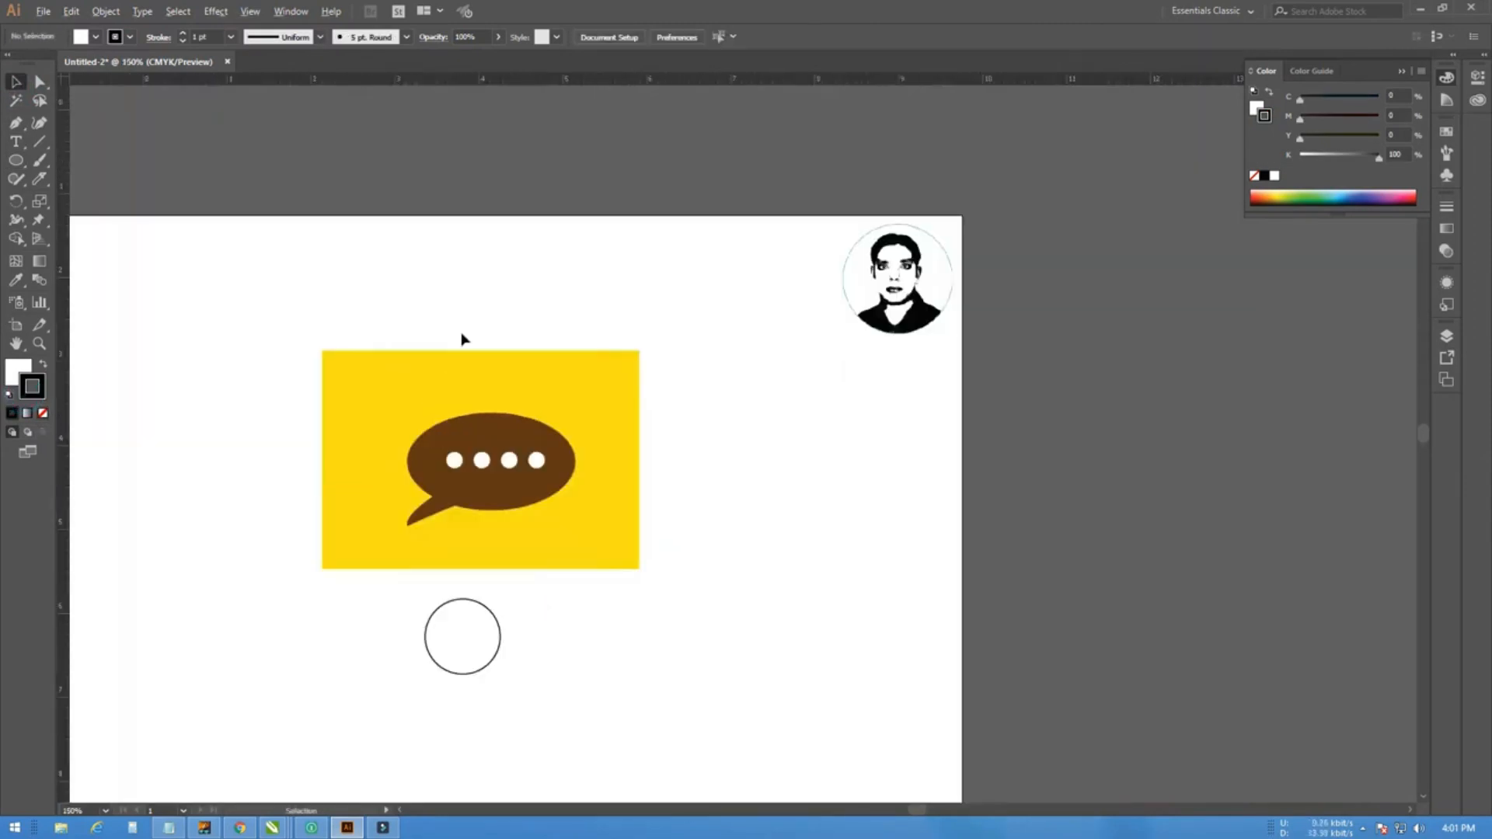
left_click_drag(275, 304, 699, 586)
left_click_drag(614, 535, 178, 288)
left_click(586, 487)
left_click_drag(482, 608, 636, 340)
left_click(733, 453)
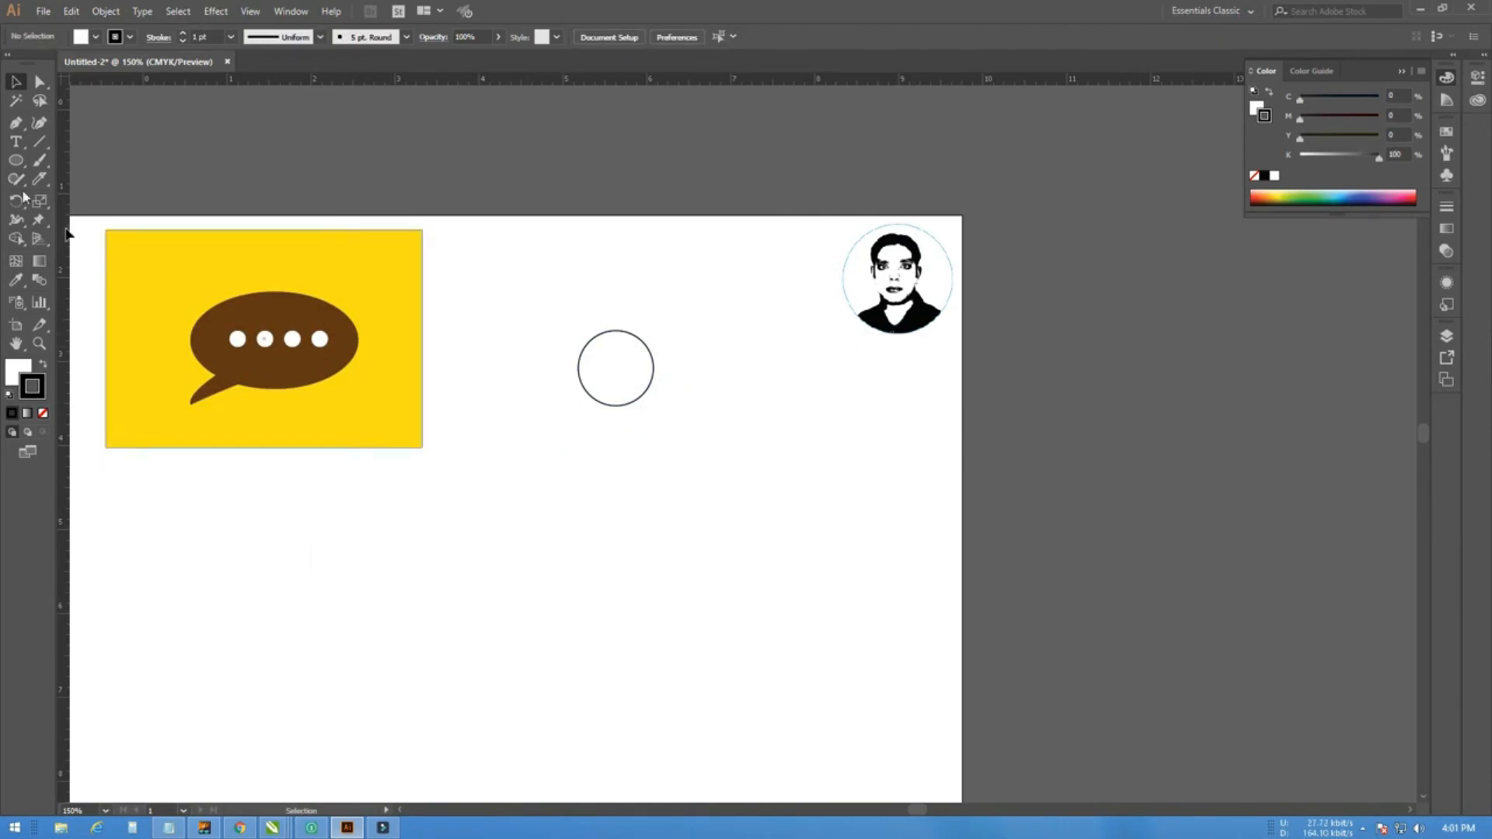
Draw a square about 1.32 in wide below the outlined circle and round its corners to a radius of about 0.44 in
left_click(15, 161)
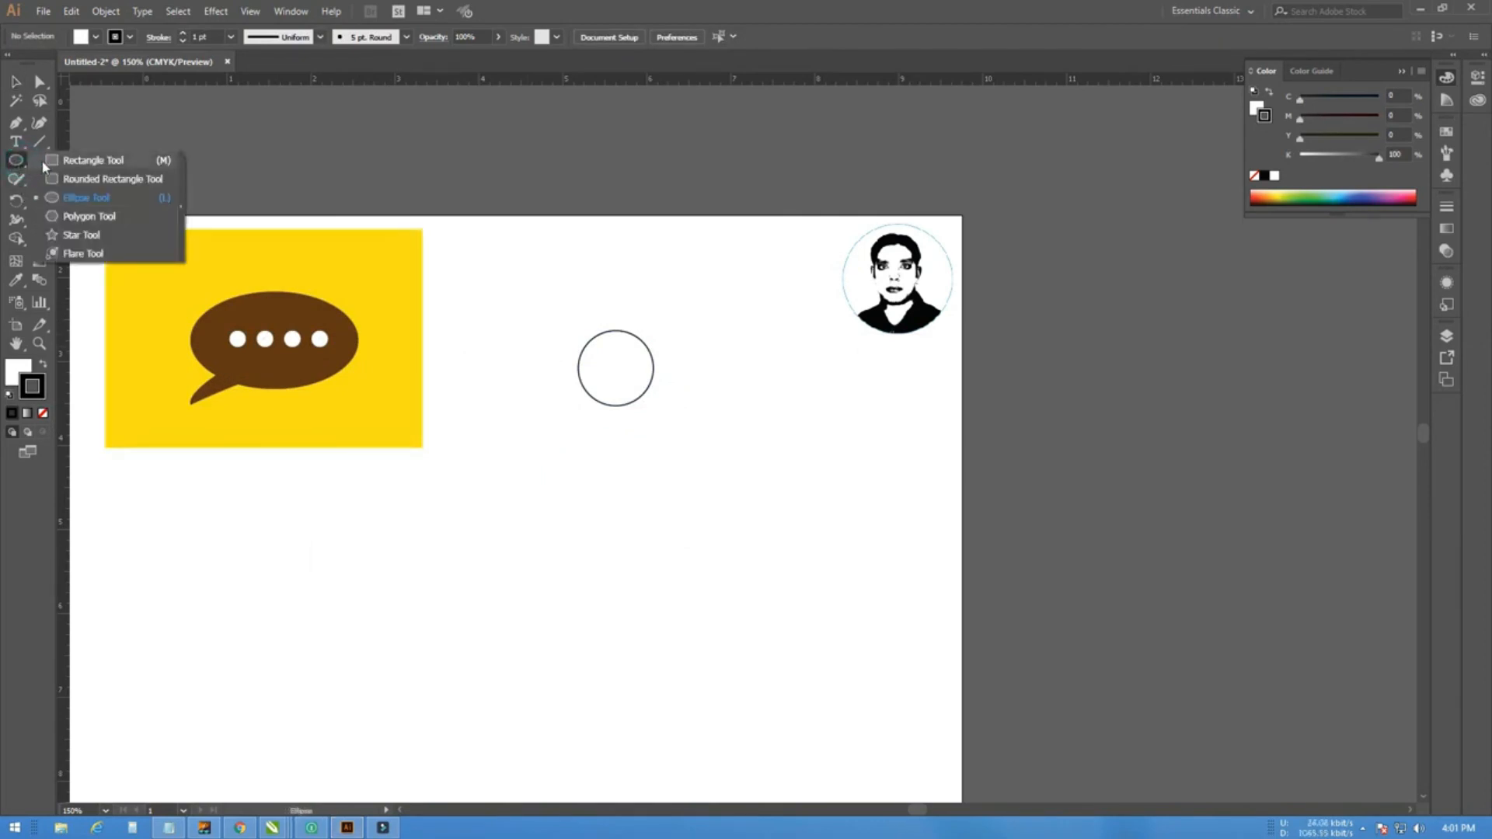
left_click(85, 160)
left_click_drag(572, 413, 680, 491)
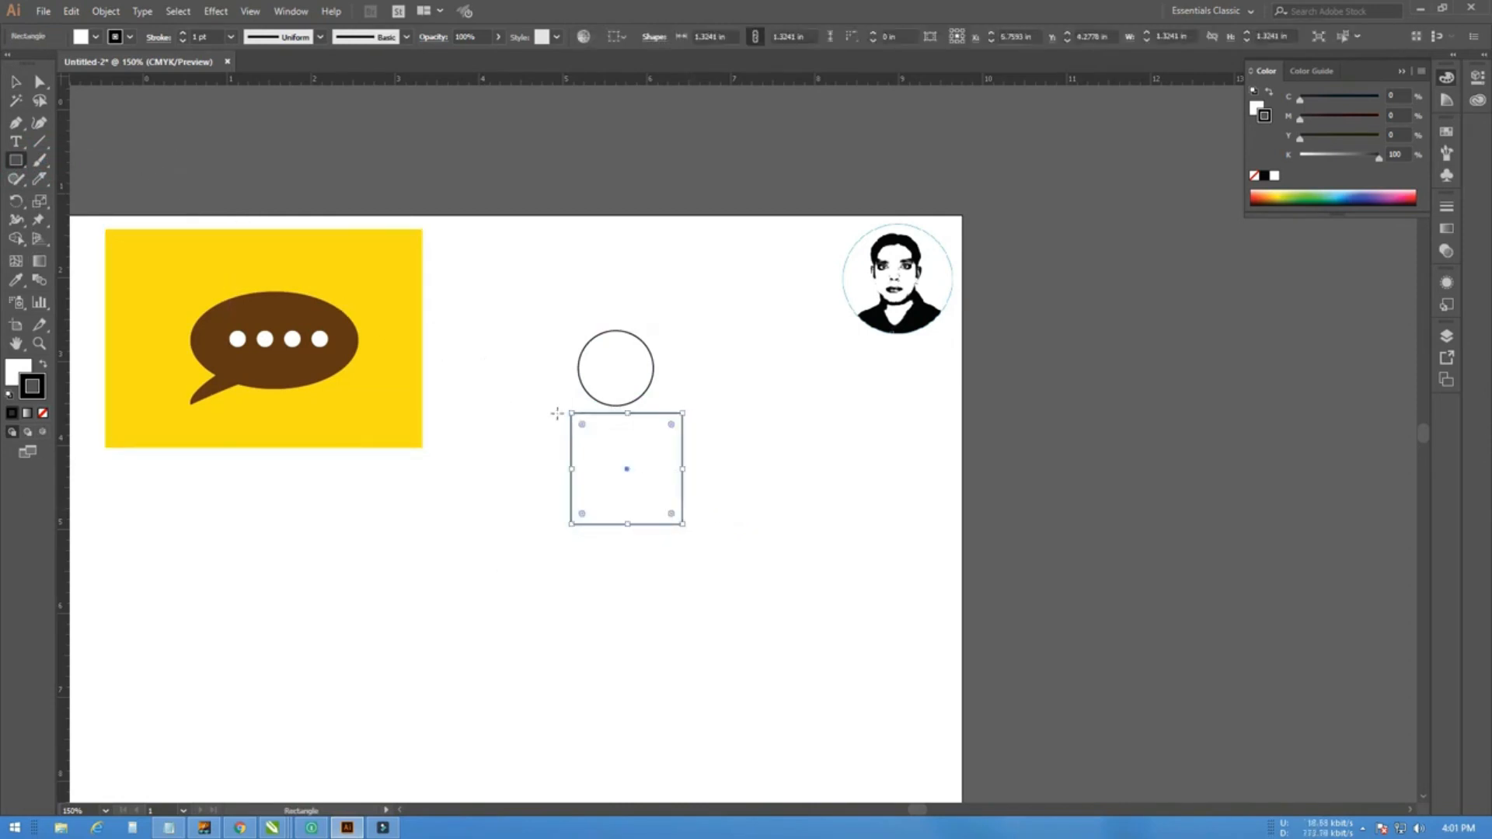
left_click_drag(584, 431, 607, 458)
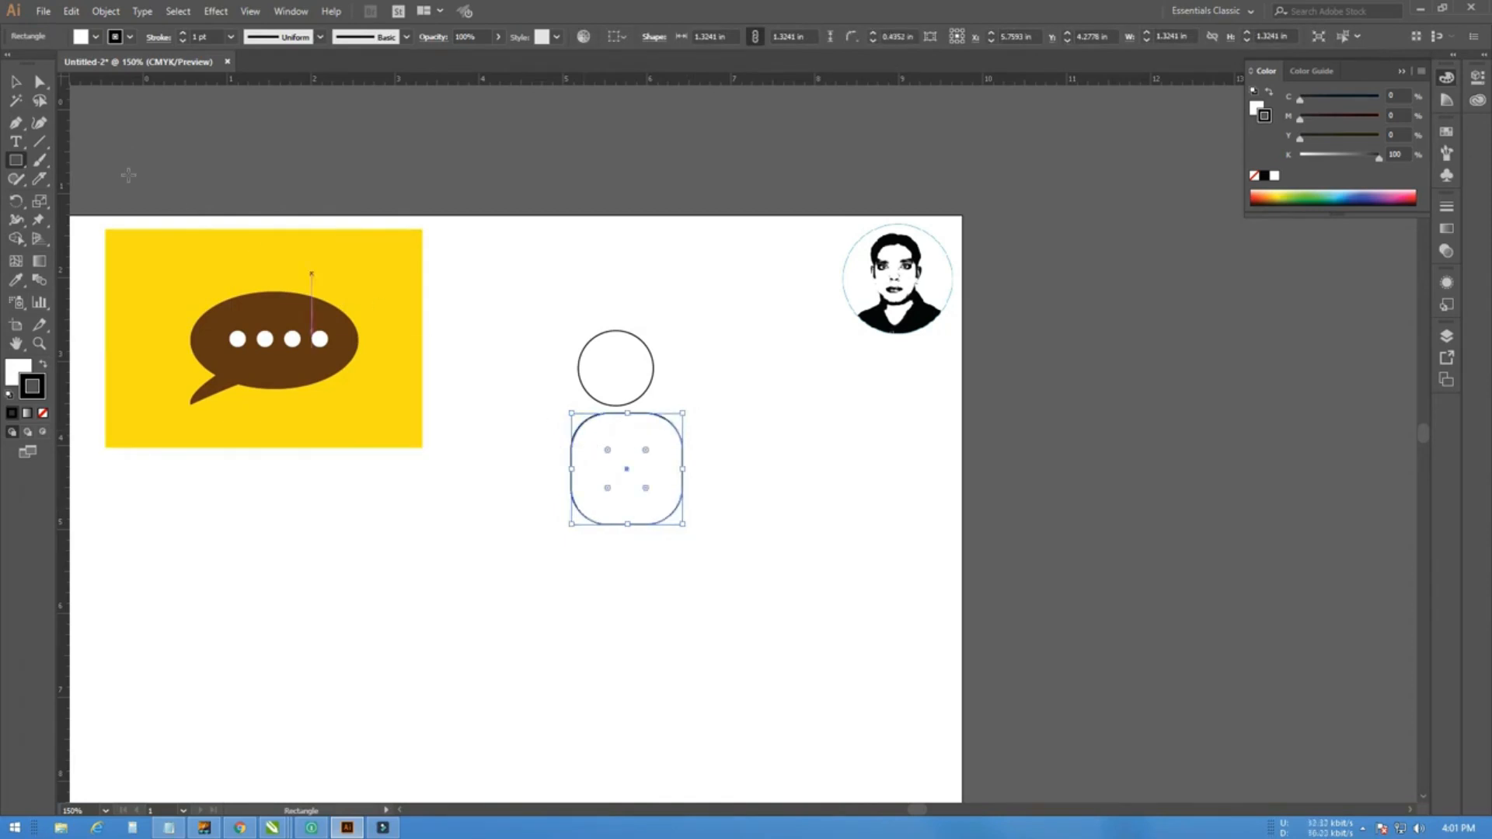
left_click(16, 84)
left_click(450, 260)
Align the outlined circle and the rounded square on their horizontal centres
scroll(640, 433, "up", 2)
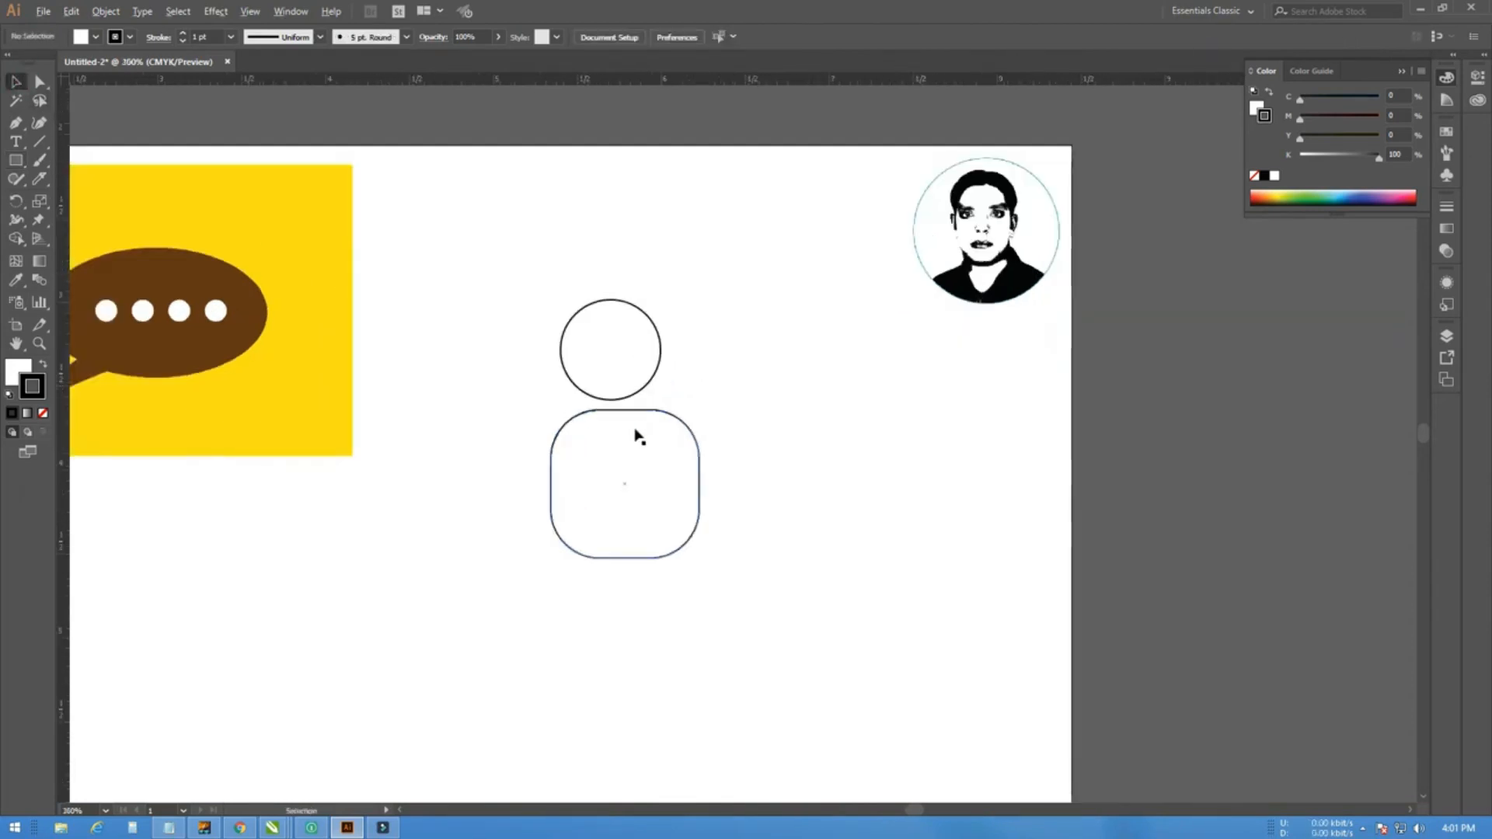
scroll(641, 447, "down", 1)
left_click(642, 460)
left_click(619, 383, "shift")
left_click(666, 38)
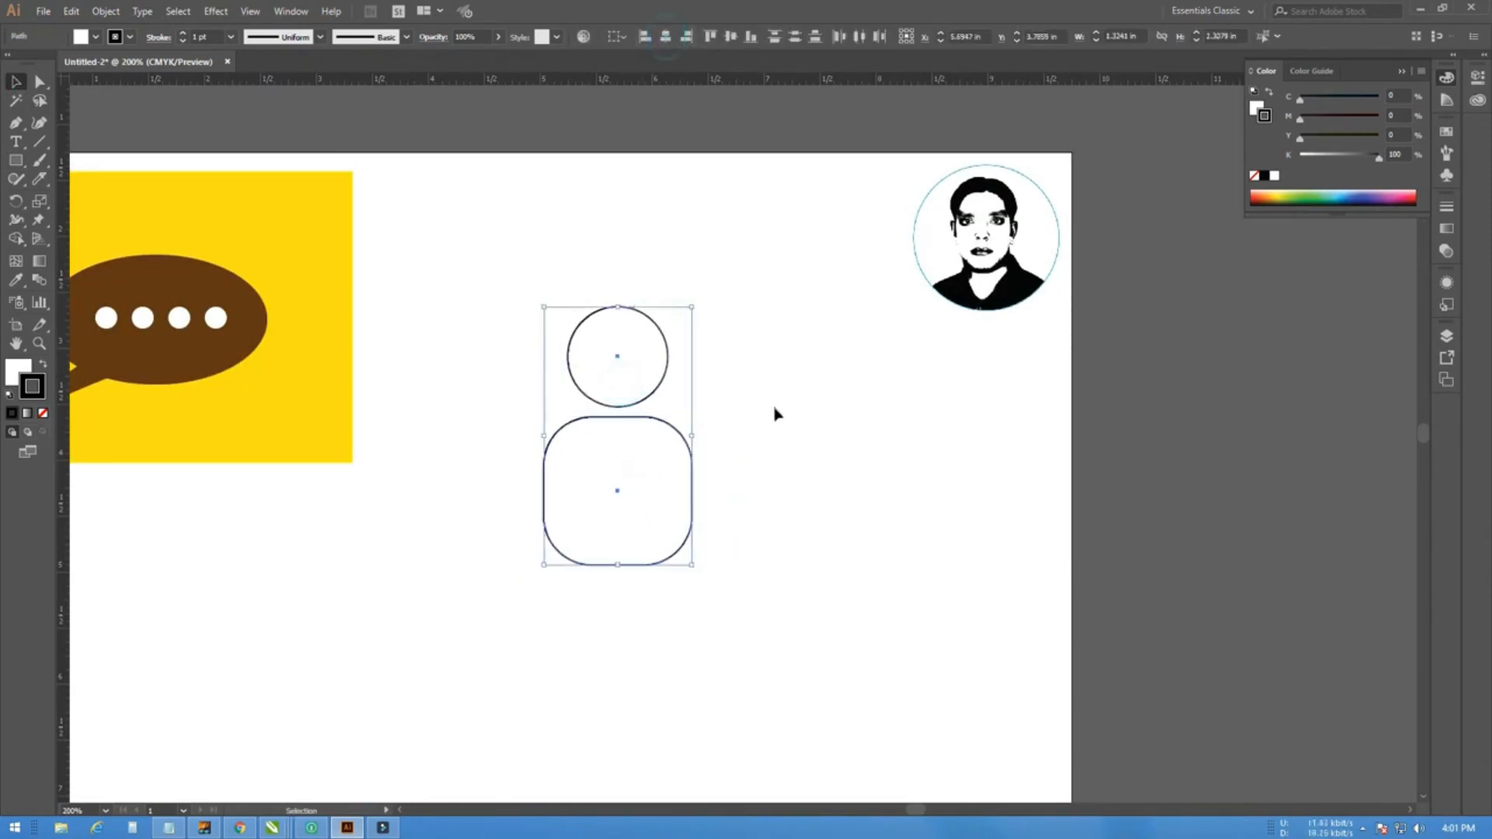
left_click(773, 409)
left_click(611, 380)
left_click(655, 440, "shift")
left_click(789, 412)
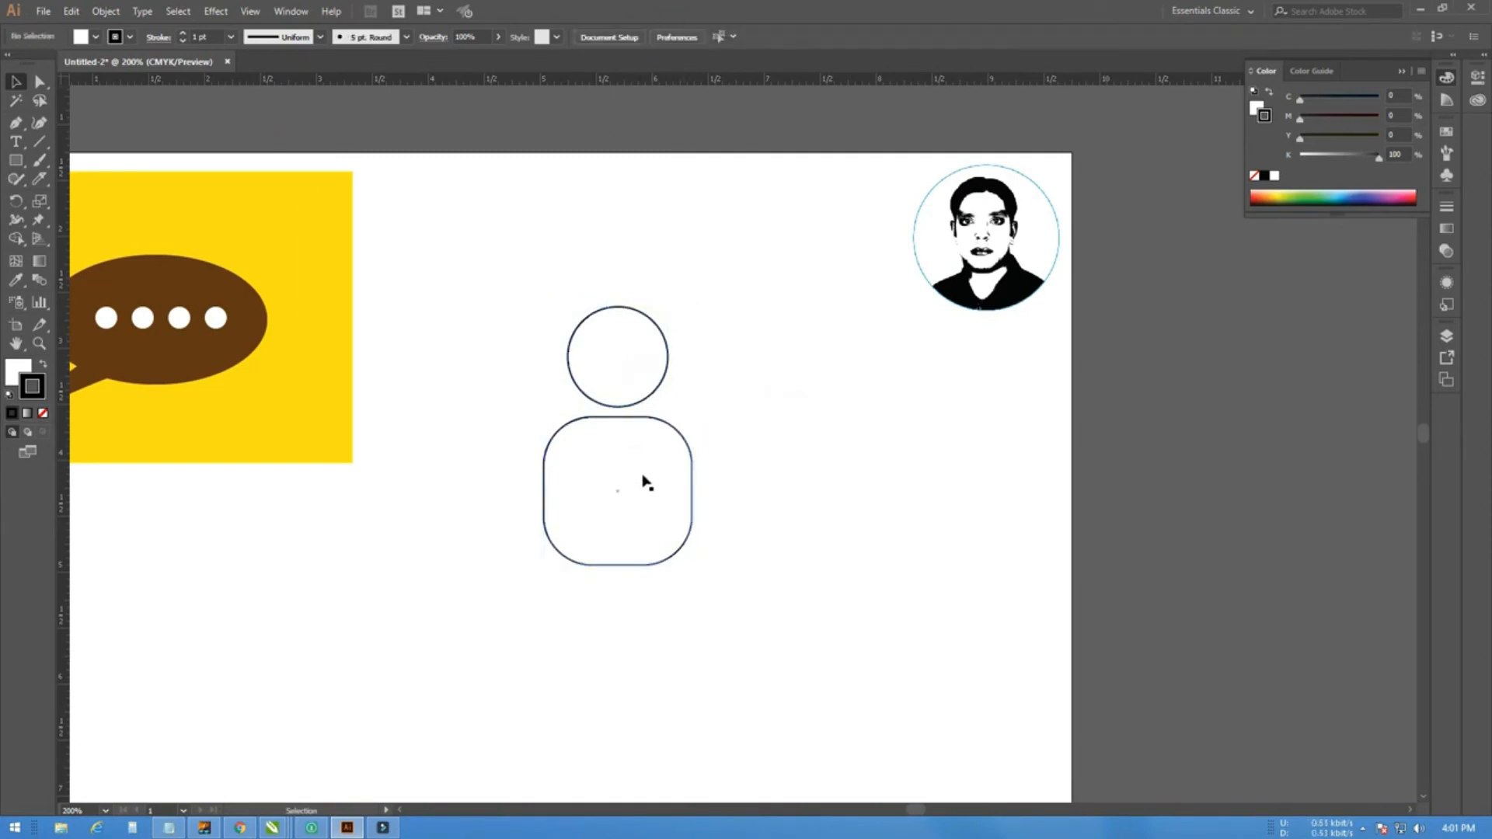
left_click(644, 479)
left_click(464, 420)
left_click(609, 359)
left_click(731, 426)
Copy the head circle, enlarge the copy to about 2.75 in across, and place it around the head and body
left_click_drag(643, 361, 822, 497)
left_click_drag(820, 559, 921, 661)
left_click_drag(830, 606, 666, 500)
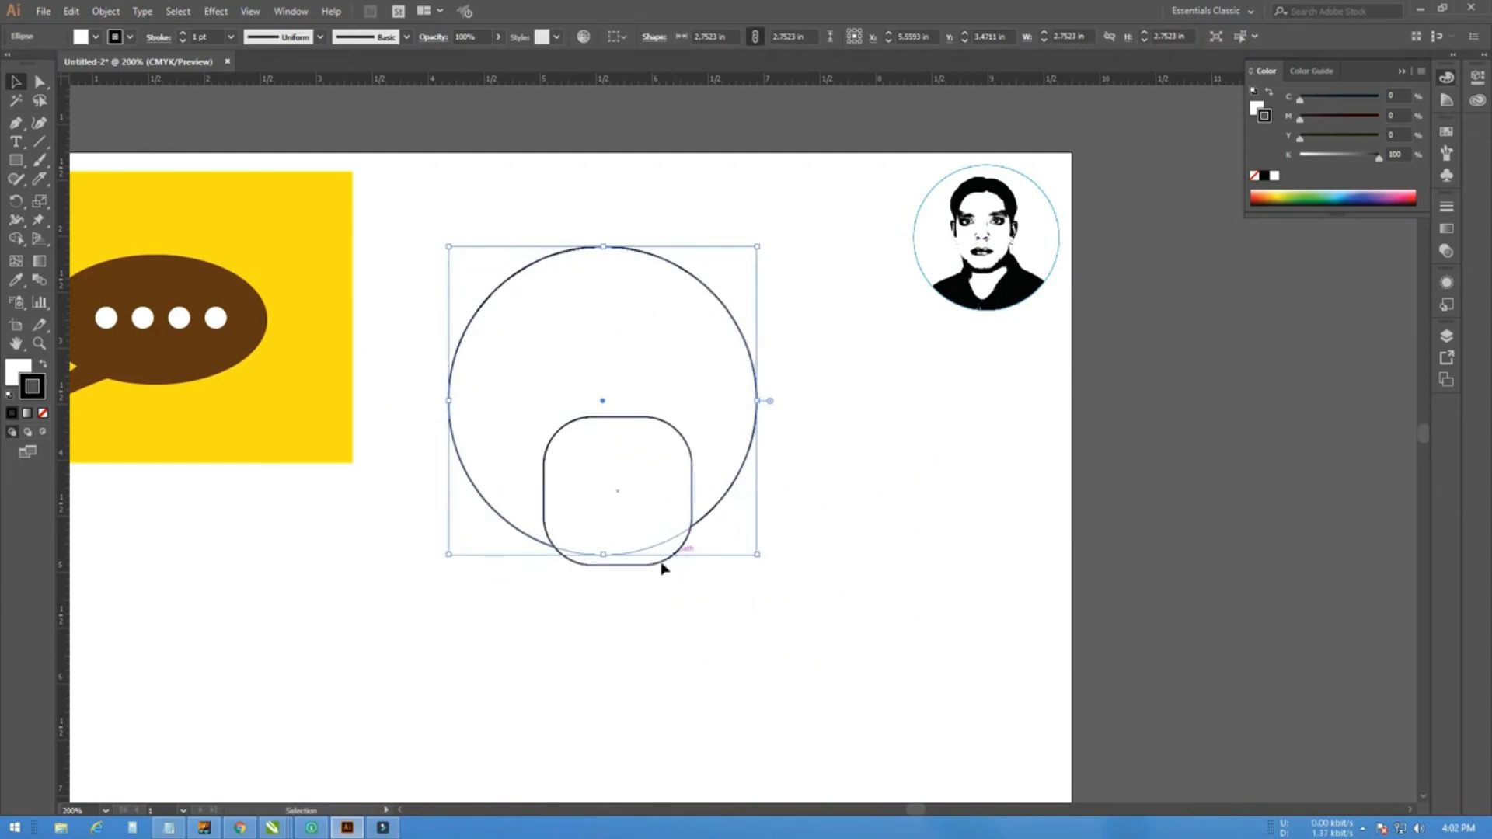
Align the large circle and the rounded square on their horizontal centres, and remove the large circle's fill
left_click(660, 565, "shift")
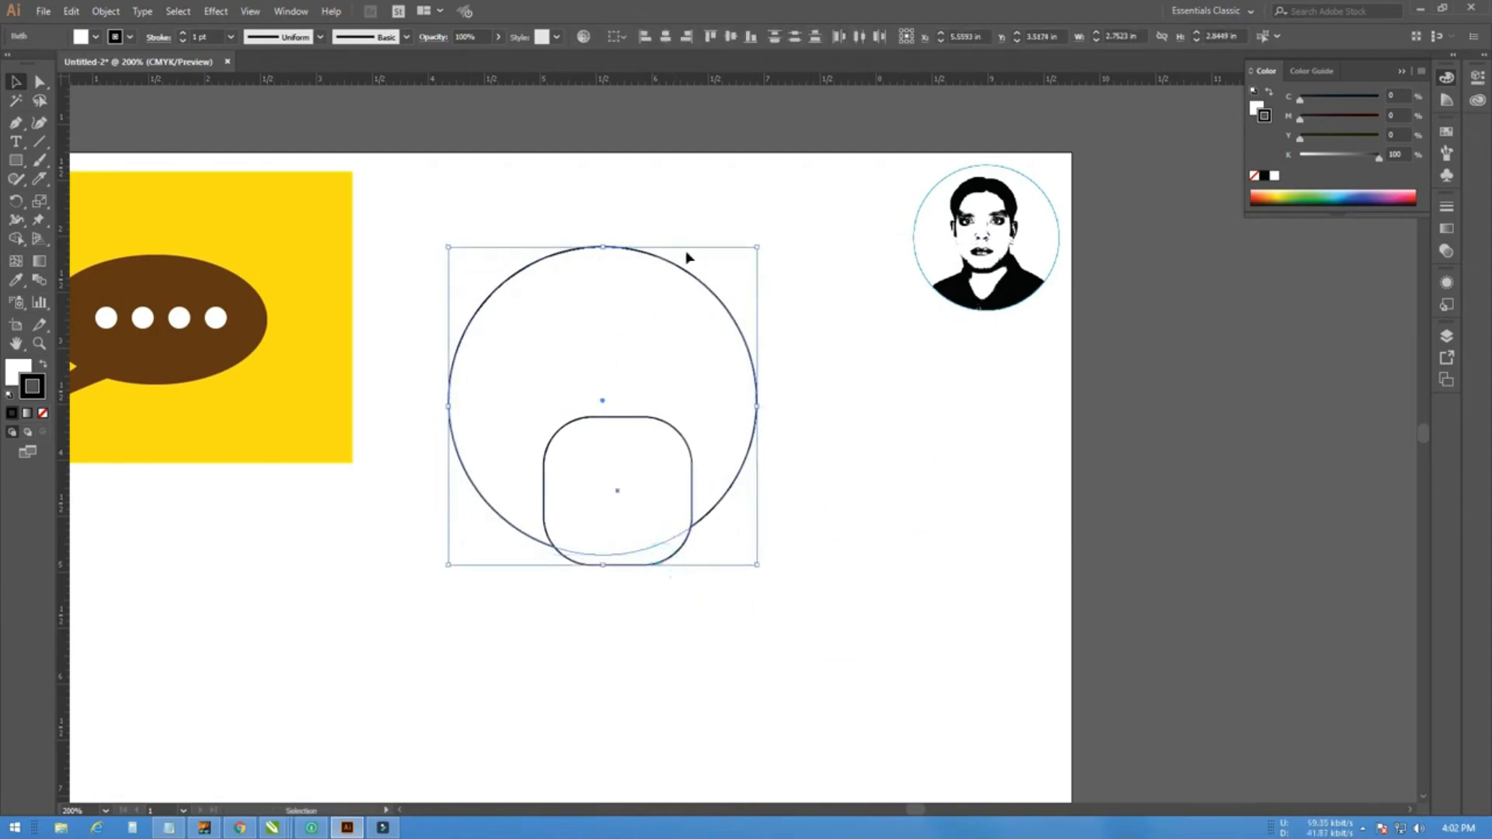
left_click(666, 38)
left_click(837, 528)
left_click(752, 455)
left_click(19, 372)
left_click(43, 413)
left_click(694, 663)
Trim off the part of the rounded square below the large circle with the Shape Builder tool
left_click(725, 505)
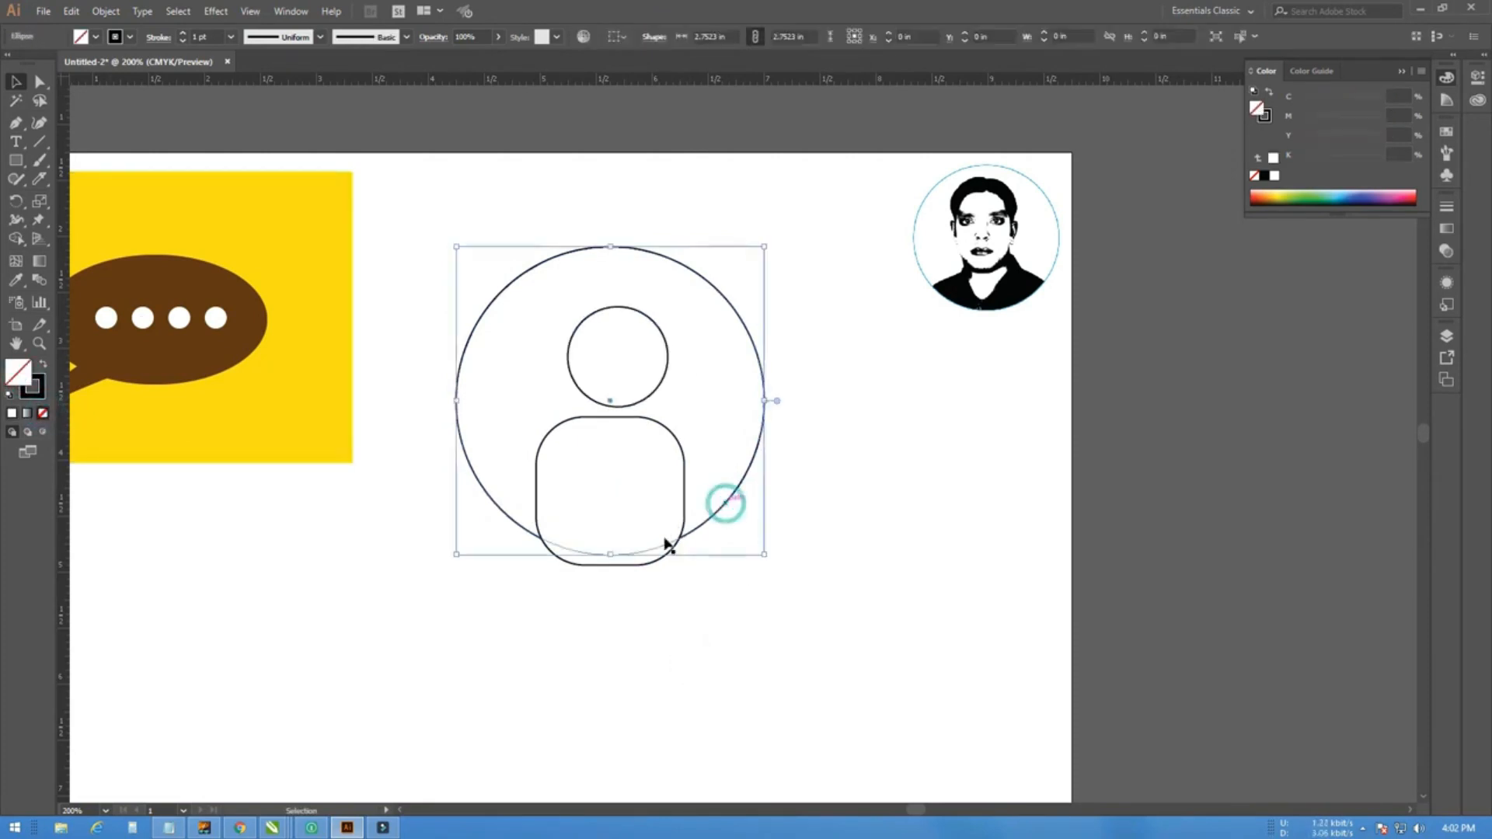
left_click(650, 563, "shift")
left_click(16, 239)
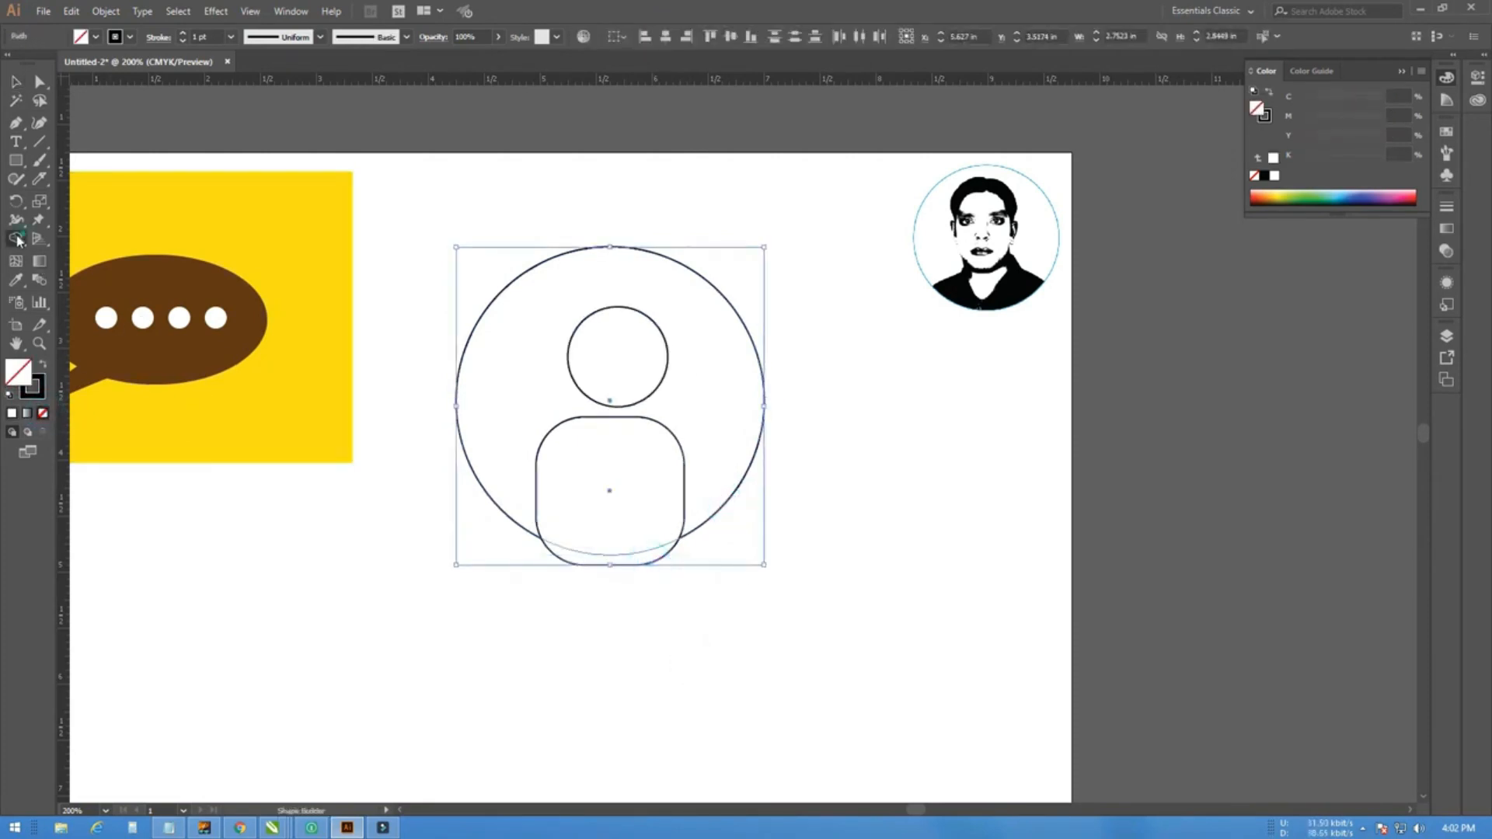
left_click(612, 562, "alt")
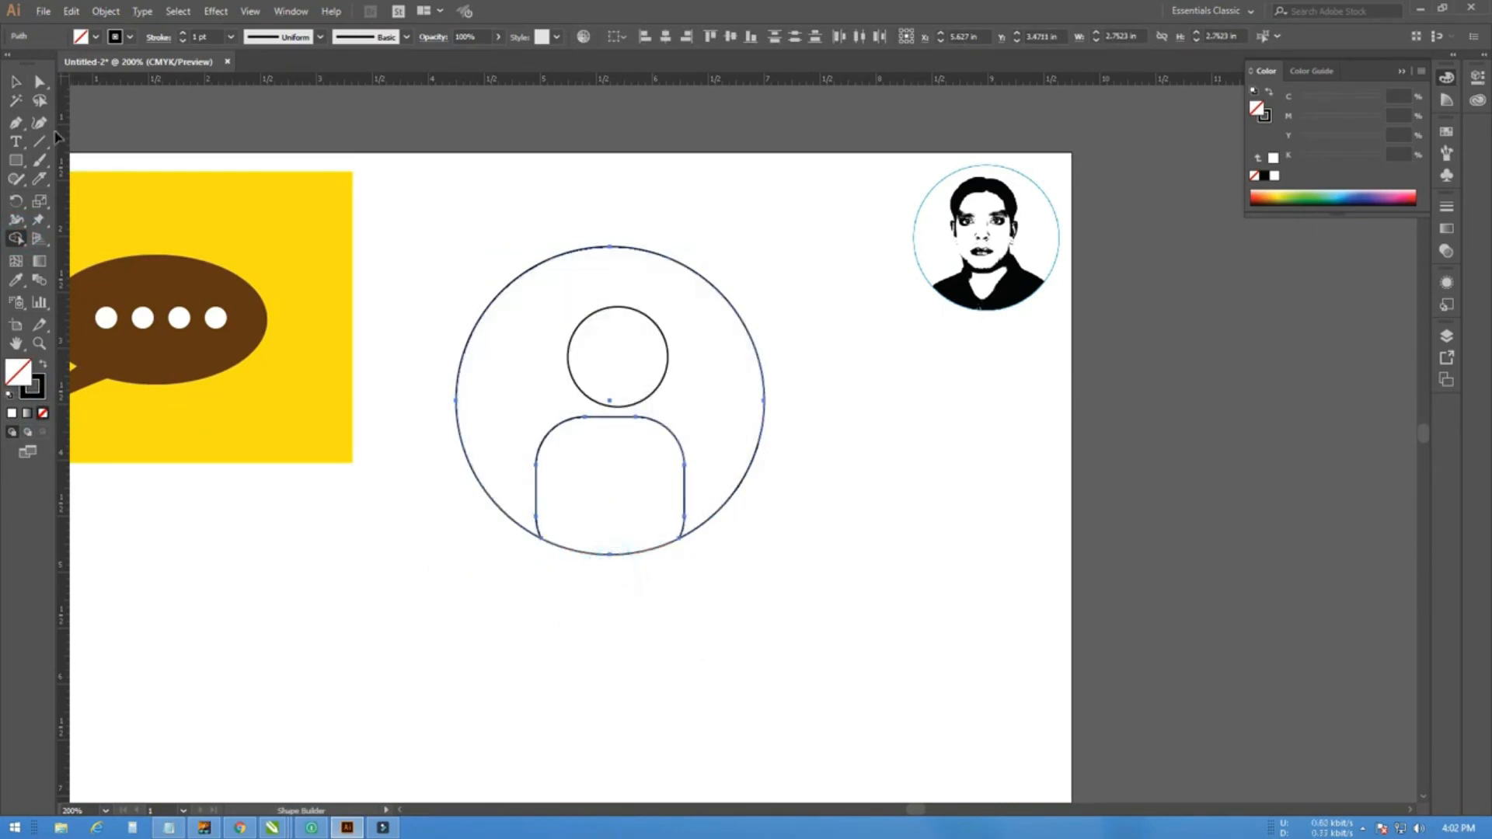
left_click(16, 83)
left_click(433, 563)
Try clearing the large circle and shifting the trimmed body shape, and undo both changes
left_click(490, 497)
left_click(105, 11)
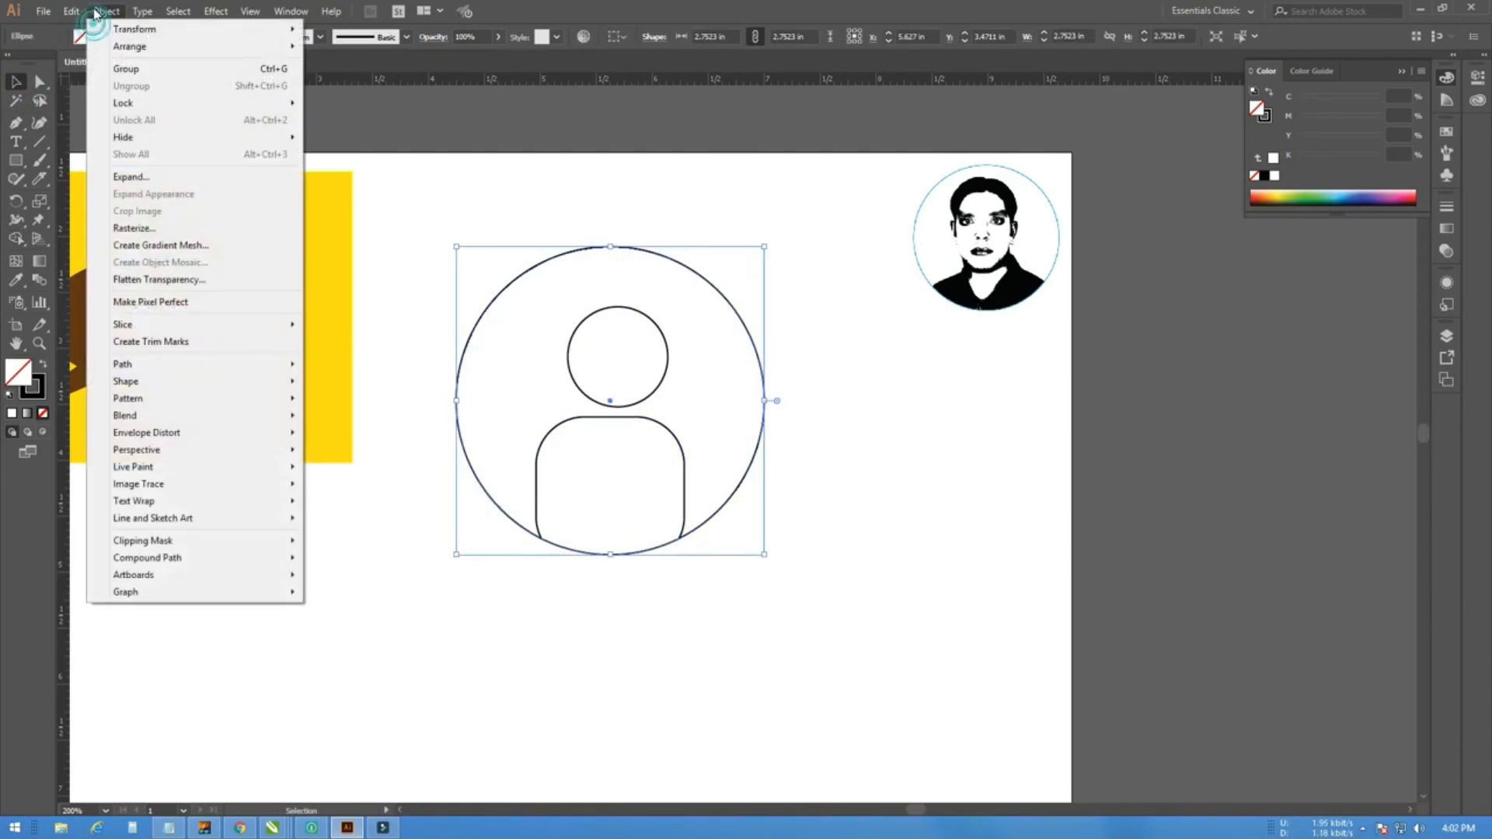
mouse_move(71, 11)
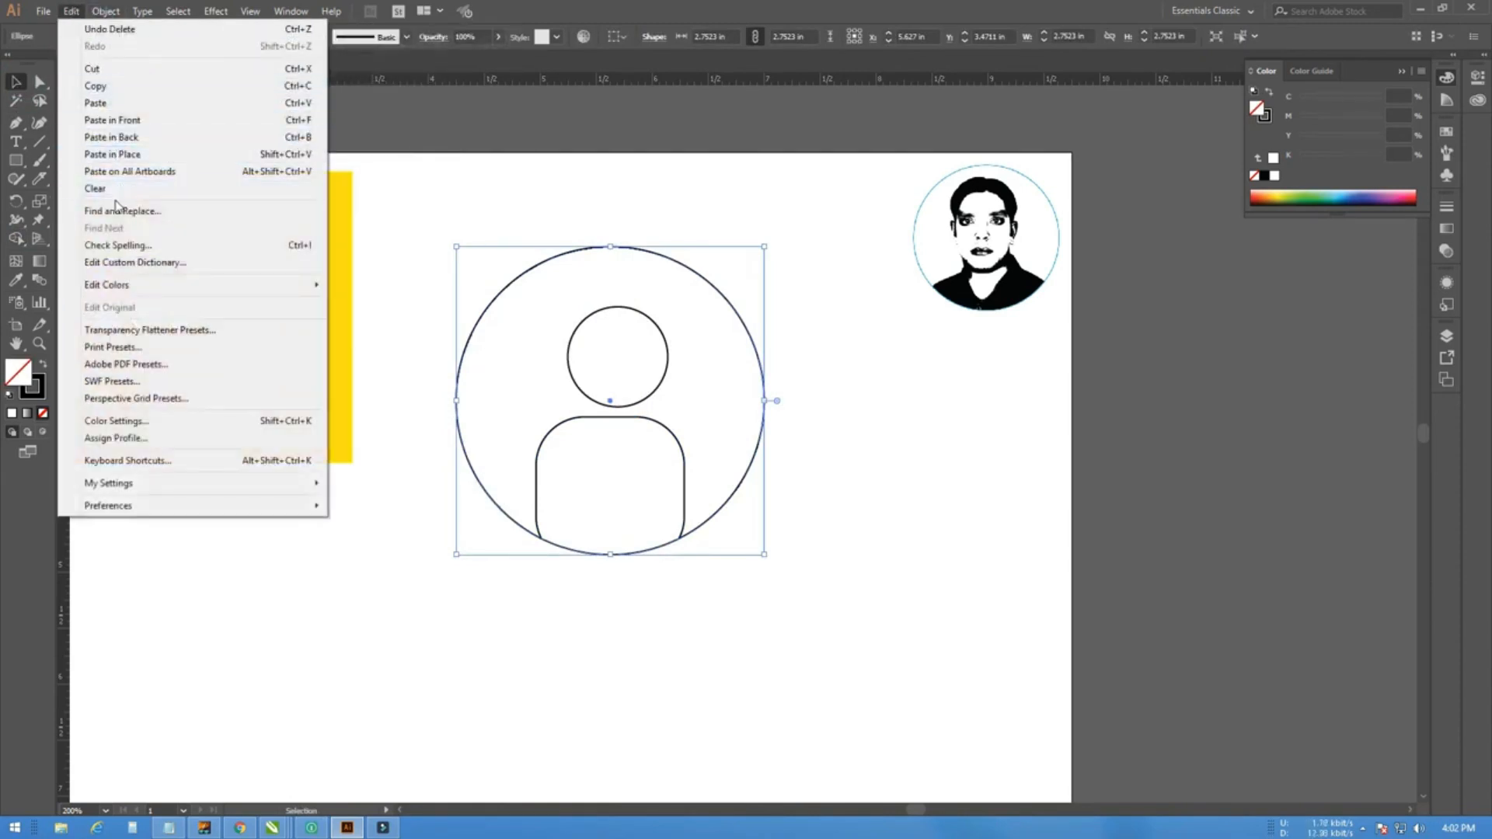
left_click(140, 189)
left_click(632, 587)
left_click(686, 515)
left_click_drag(686, 509, 728, 523)
key("ctrl+z")
key("ctrl+z")
left_click(663, 586)
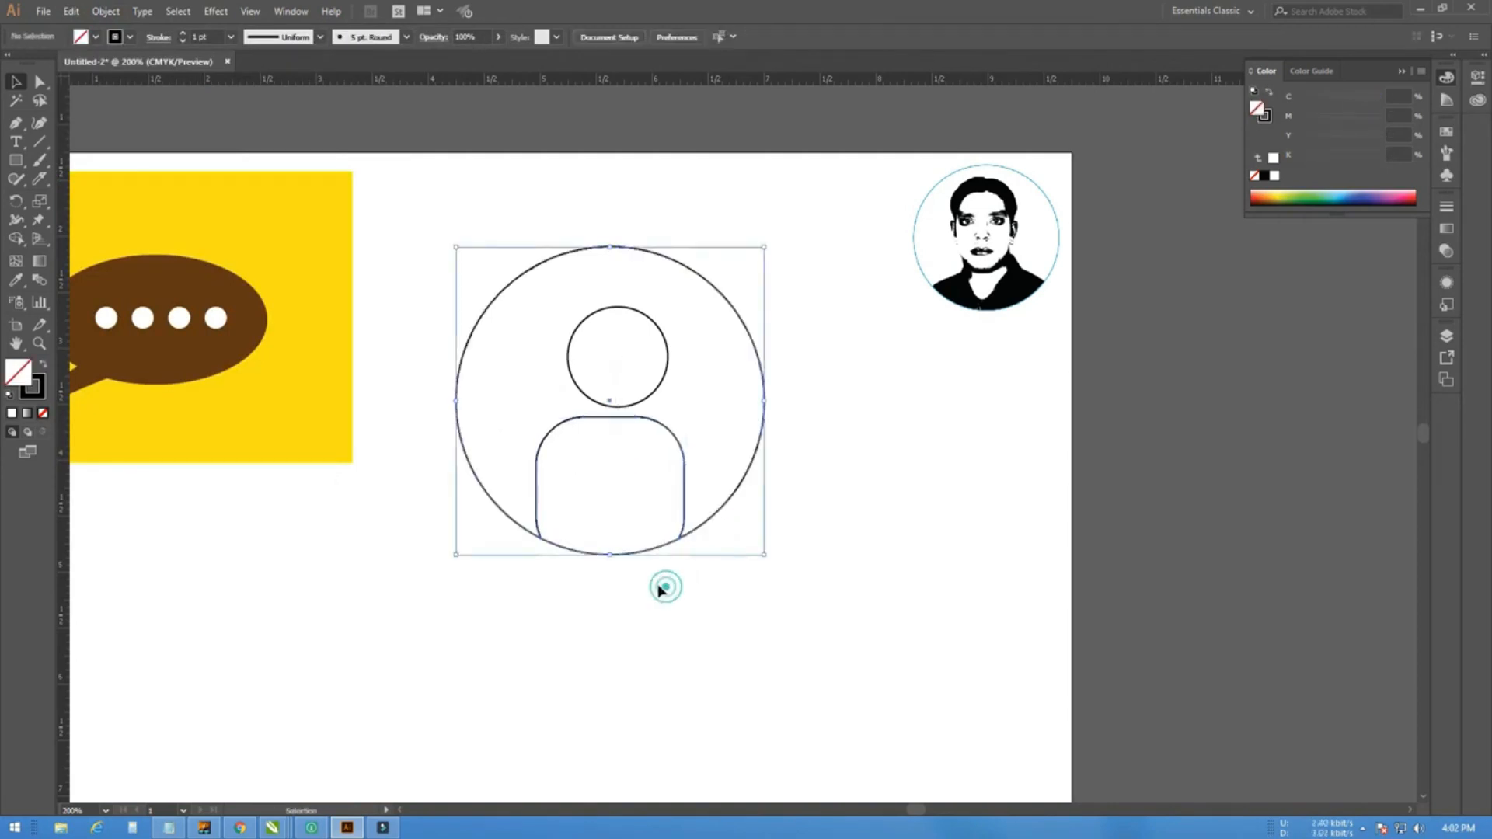
Try moving the trimmed body shape, and undo both the move and the Shape Builder trim
left_click_drag(683, 521, 704, 576)
key("ctrl+z")
key("ctrl+z")
left_click(712, 581)
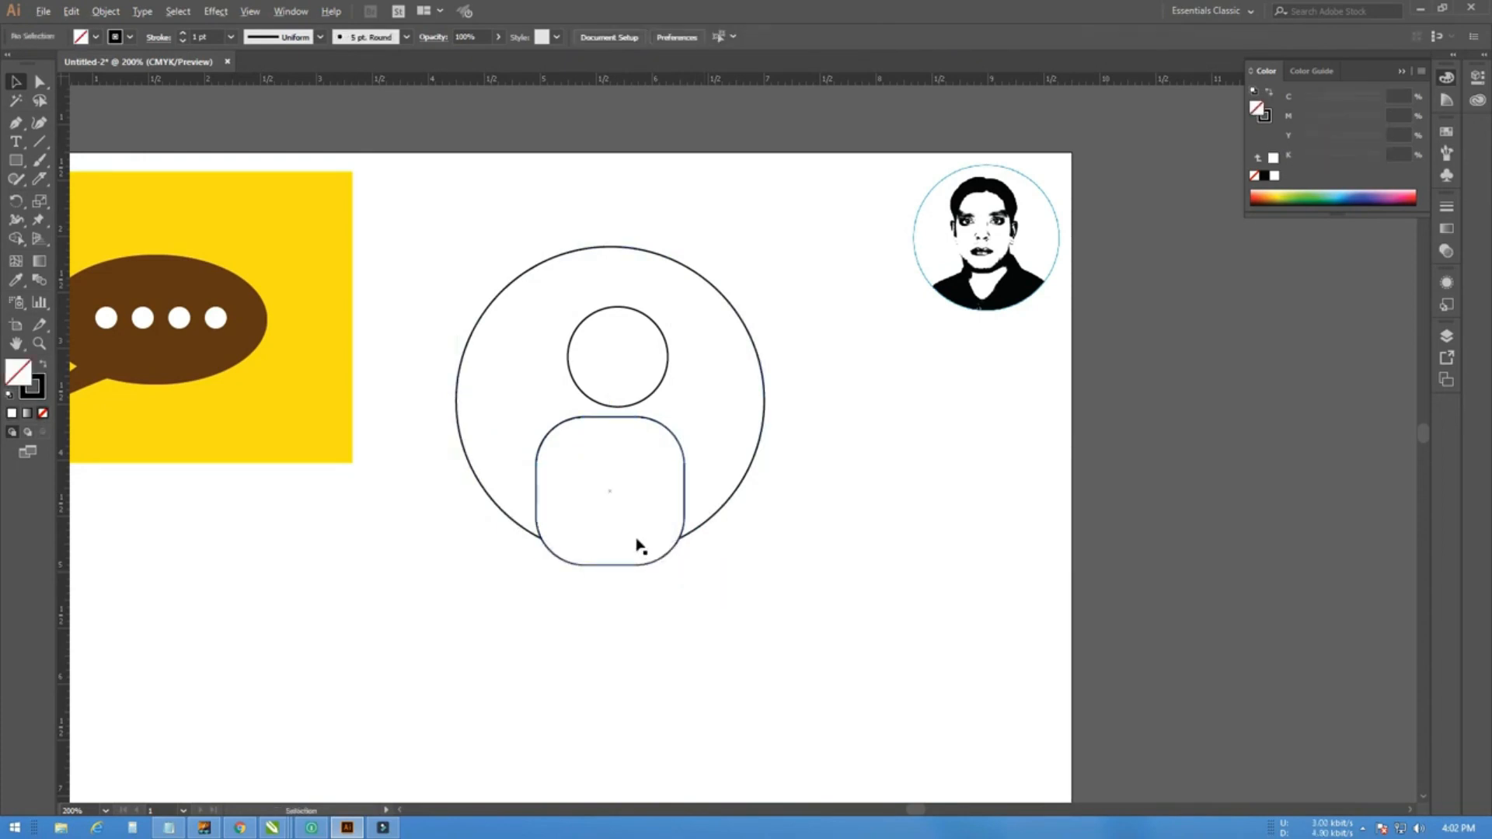
Reset the large circle to the default white fill and black stroke
scroll(628, 538, "up", 1)
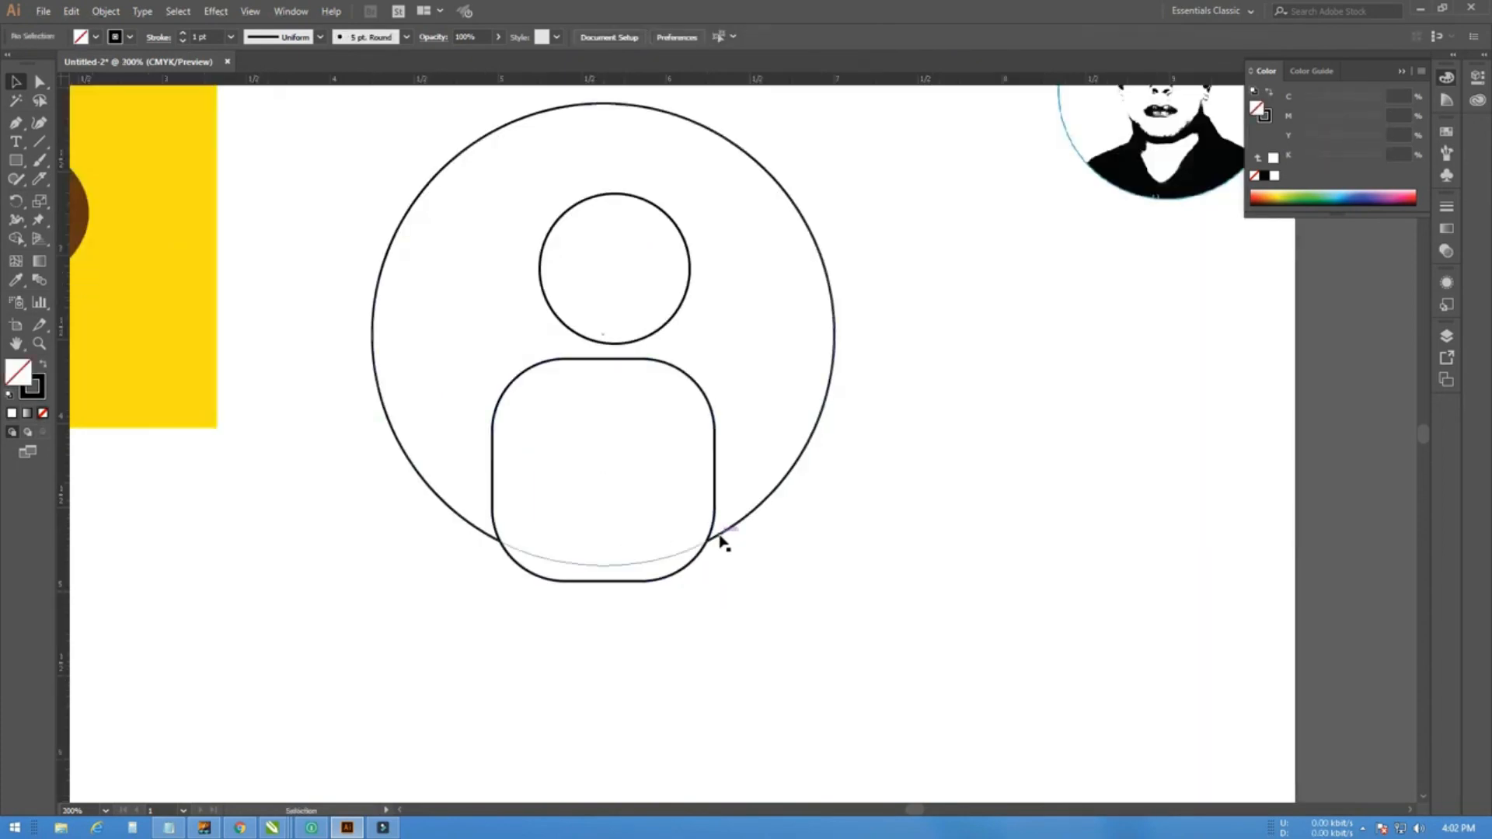
left_click(722, 537)
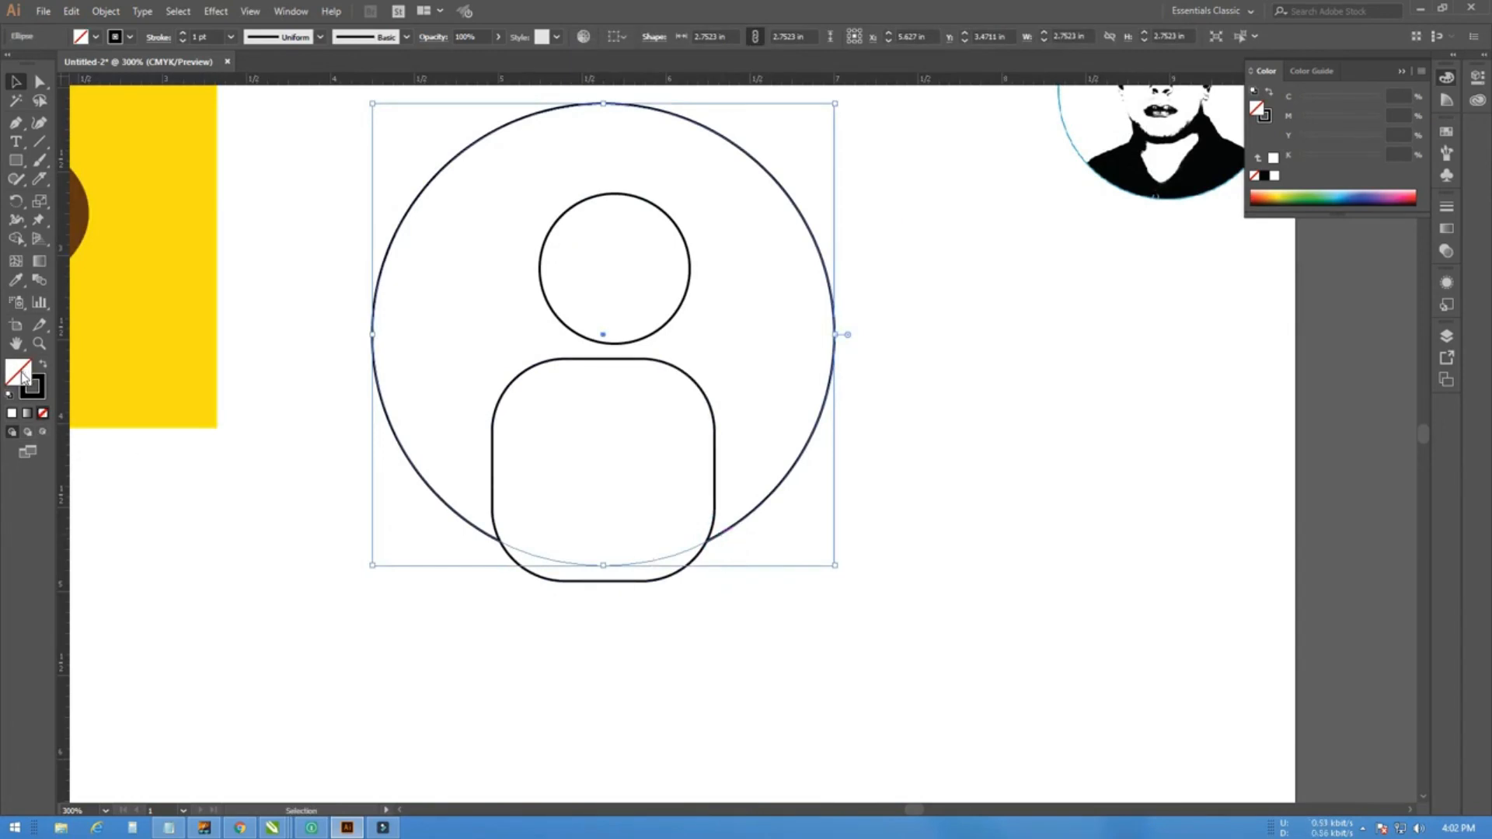
left_click(10, 397)
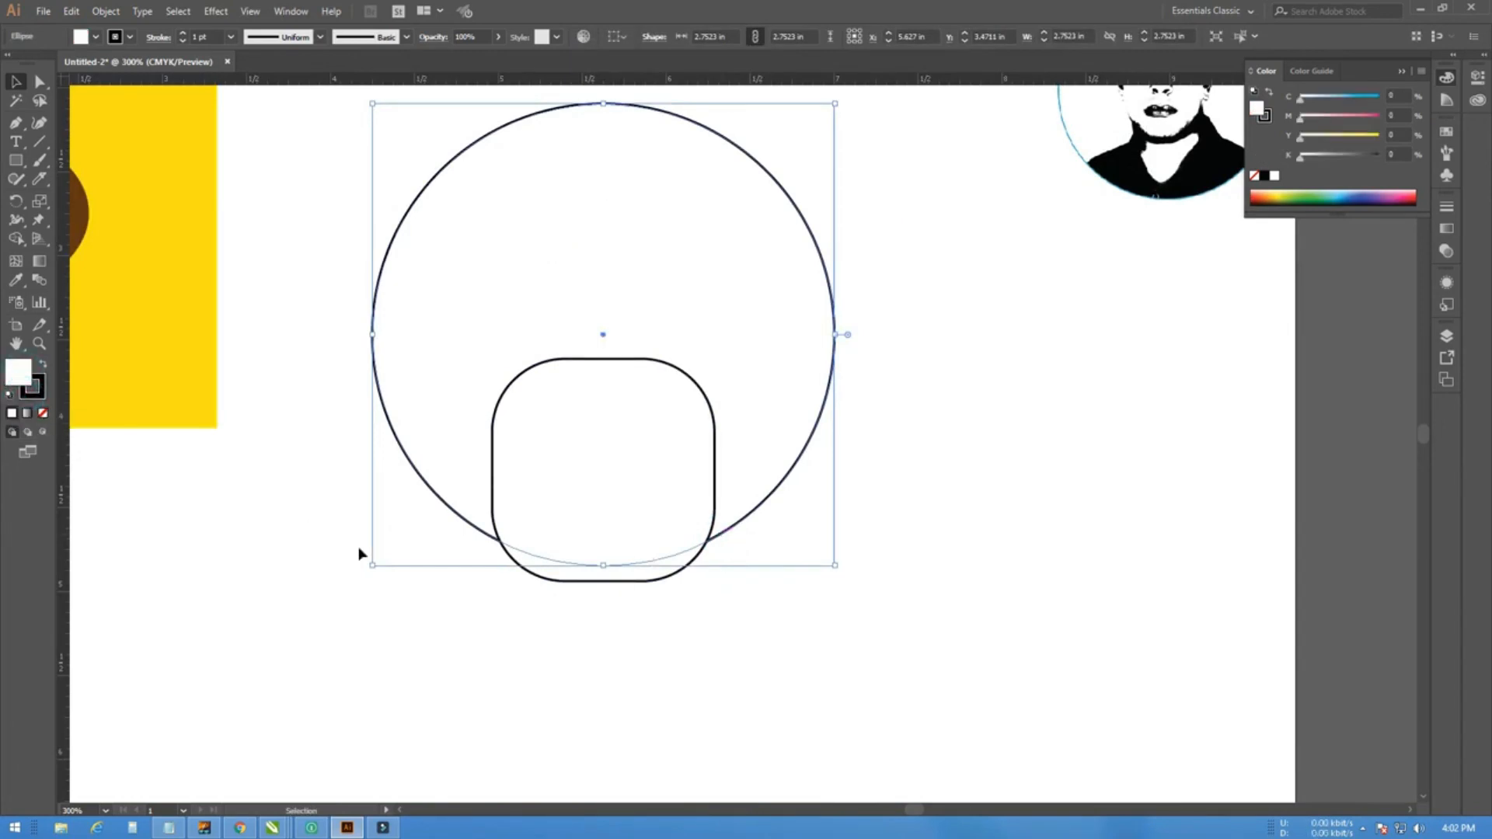
left_click(437, 597)
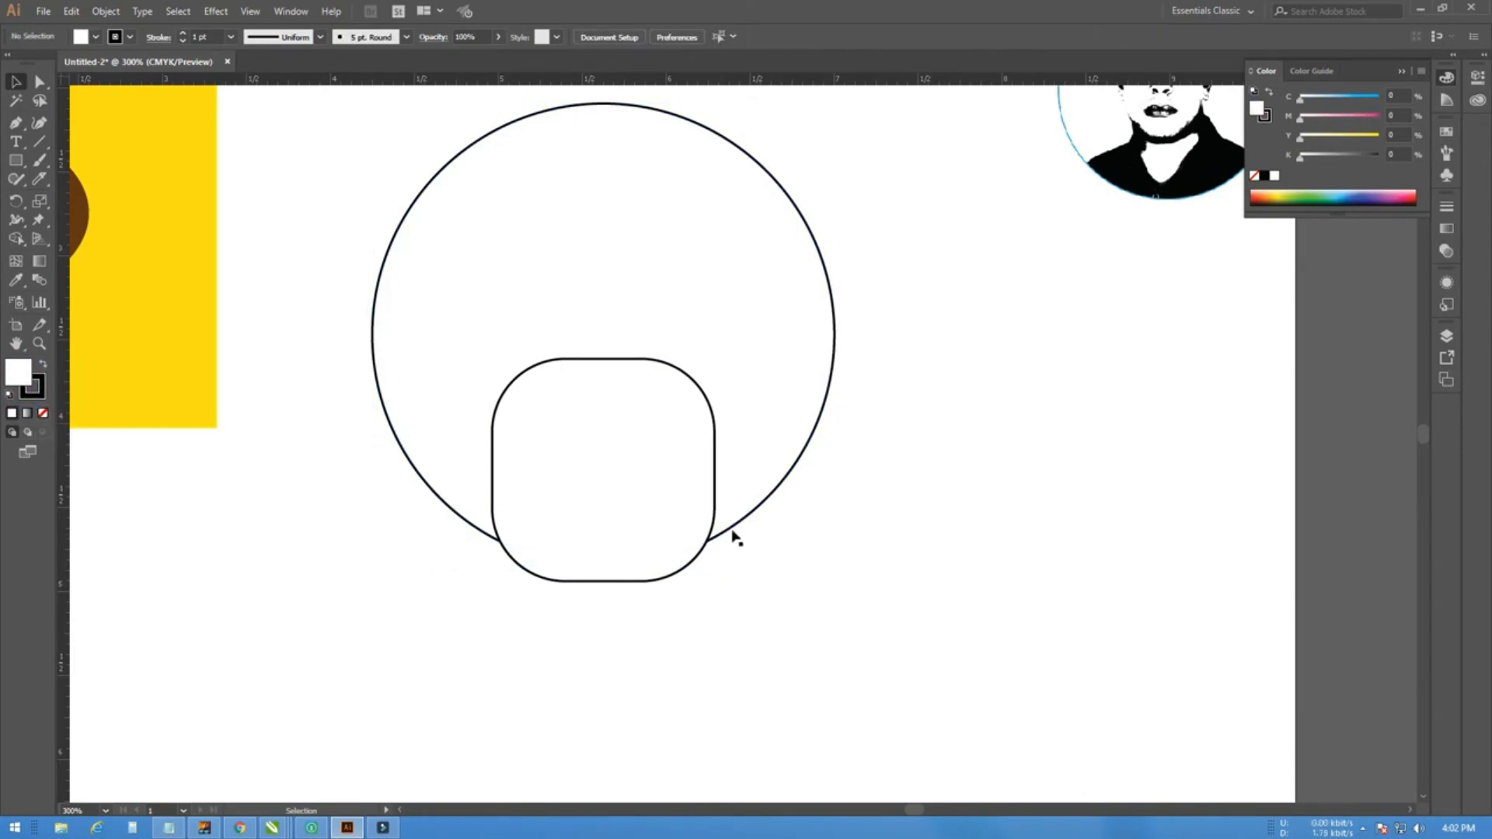
Trim off the part of the rounded square below the large circle with the Shape Builder tool
left_click(730, 525)
left_click(675, 575, "shift")
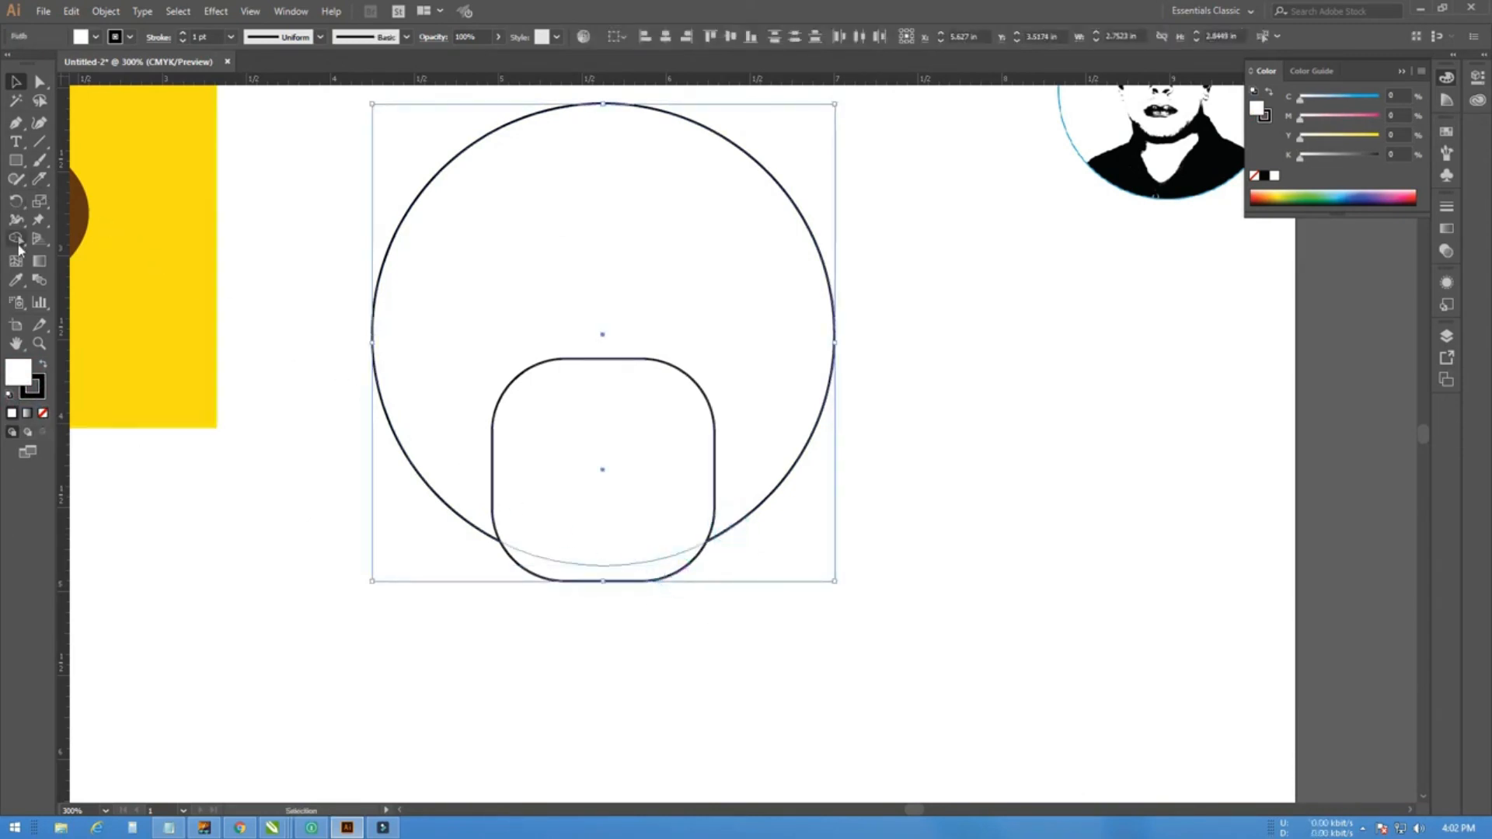
left_click(15, 239)
left_click(562, 572, "alt")
left_click(15, 77)
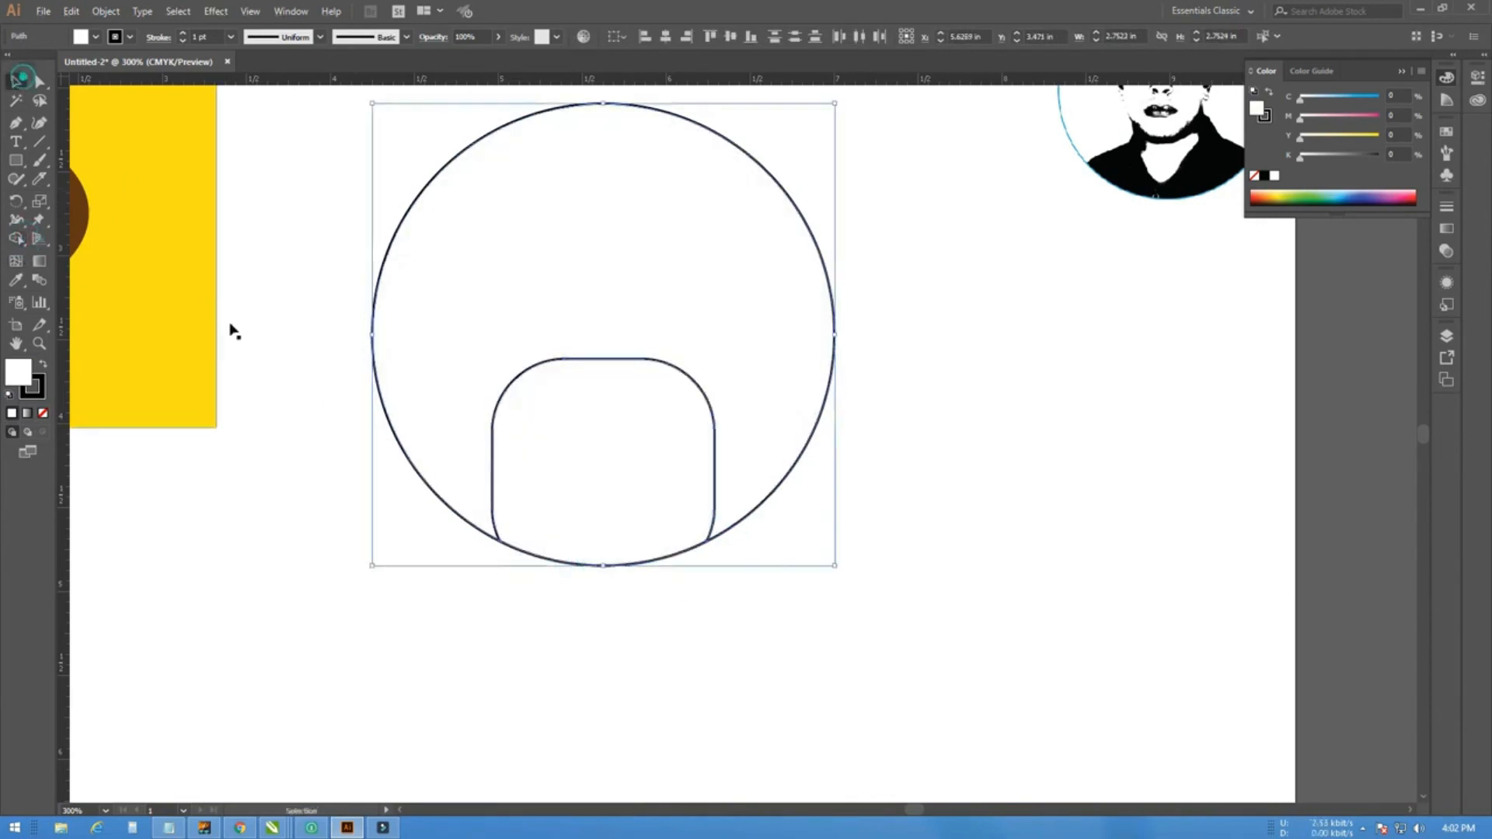
Move the large circle away from the head and body shapes and delete it
left_click(420, 570)
left_click_drag(476, 531, 758, 559)
scroll(758, 560, "down", 5)
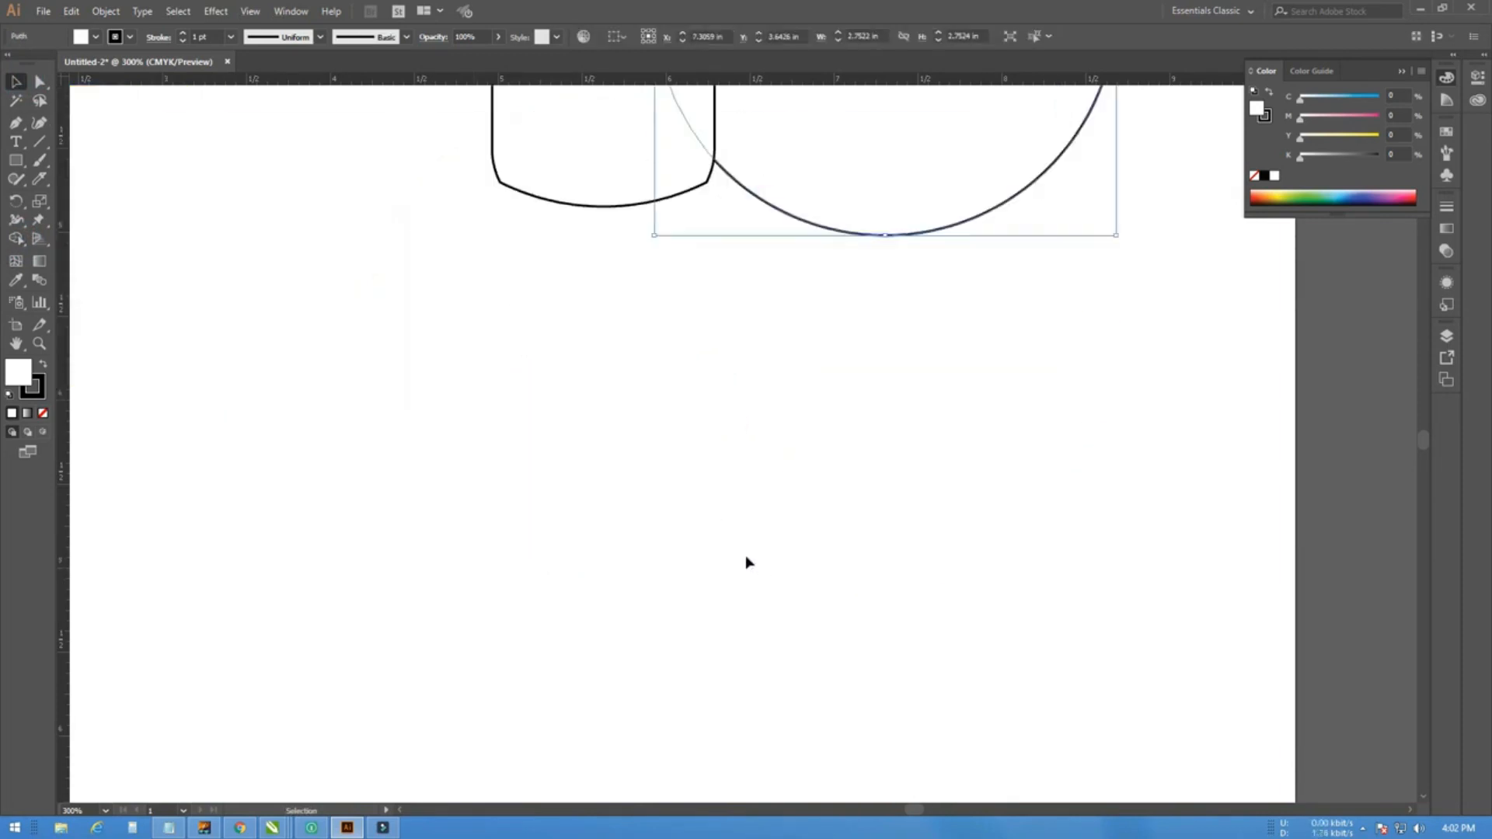
key("ctrl+minus")
key("ctrl+minus")
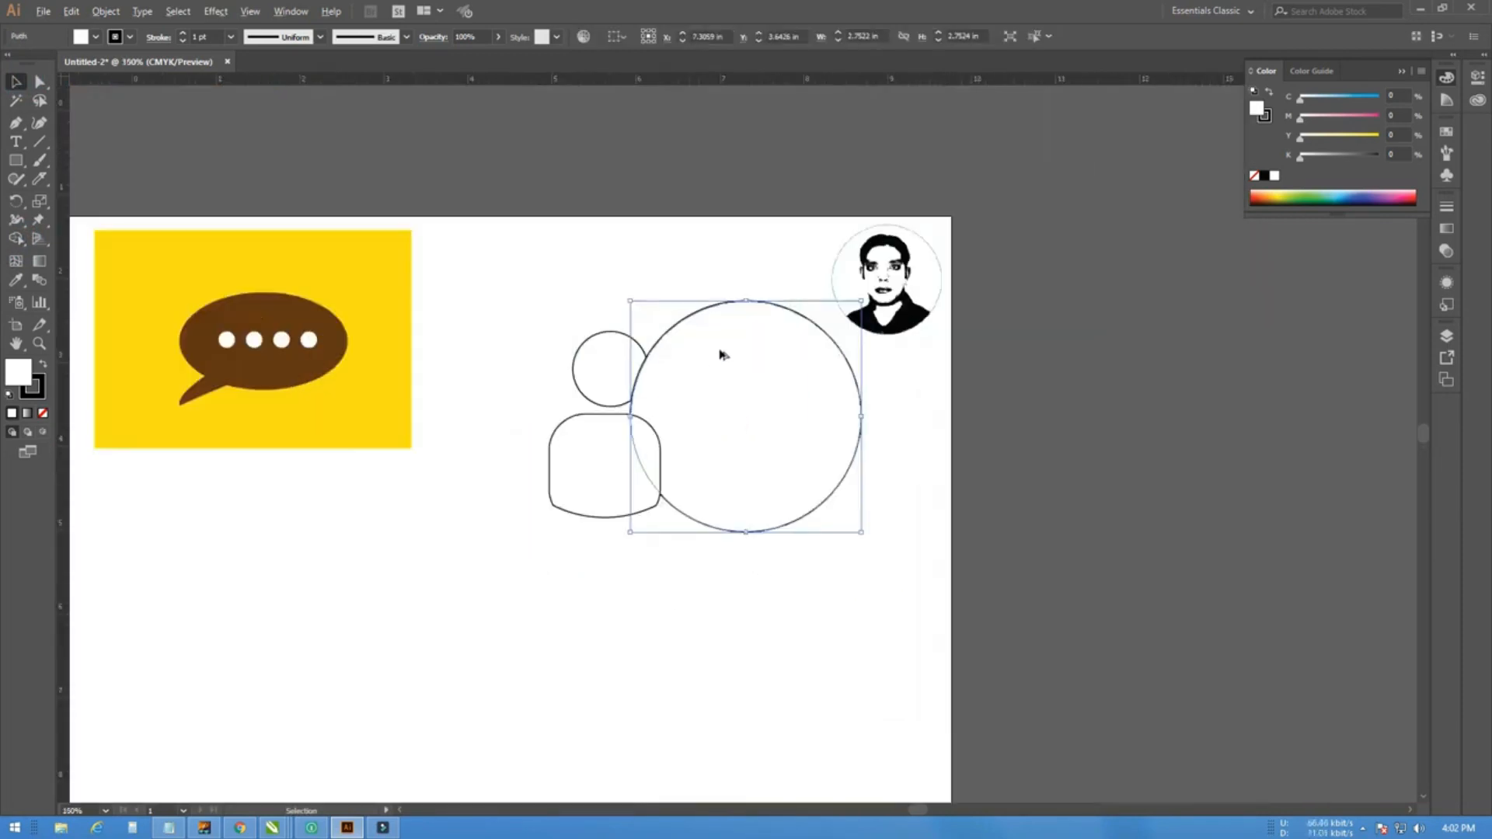
left_click_drag(756, 534, 775, 593)
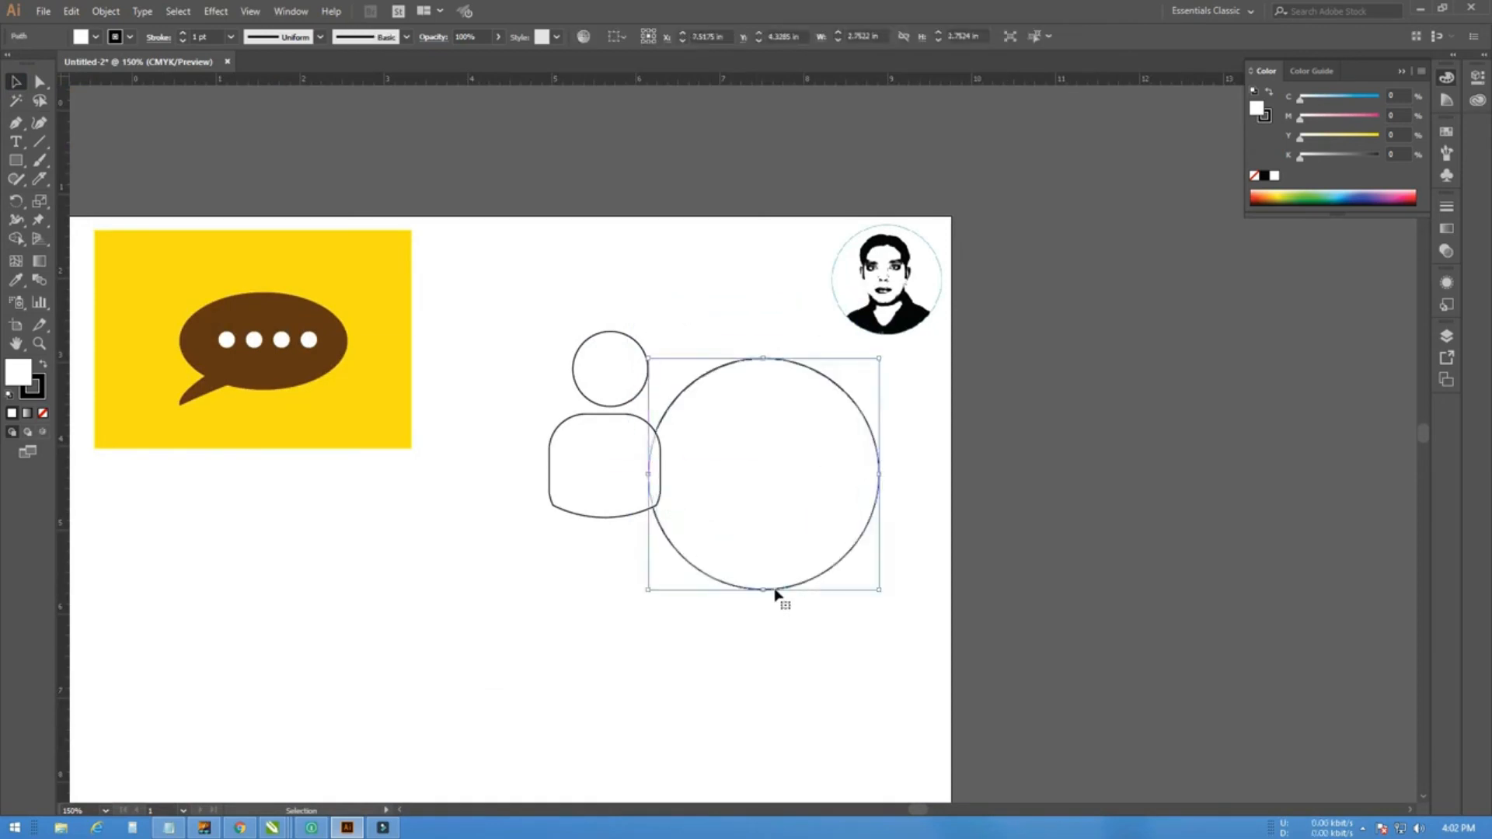
key("Delete")
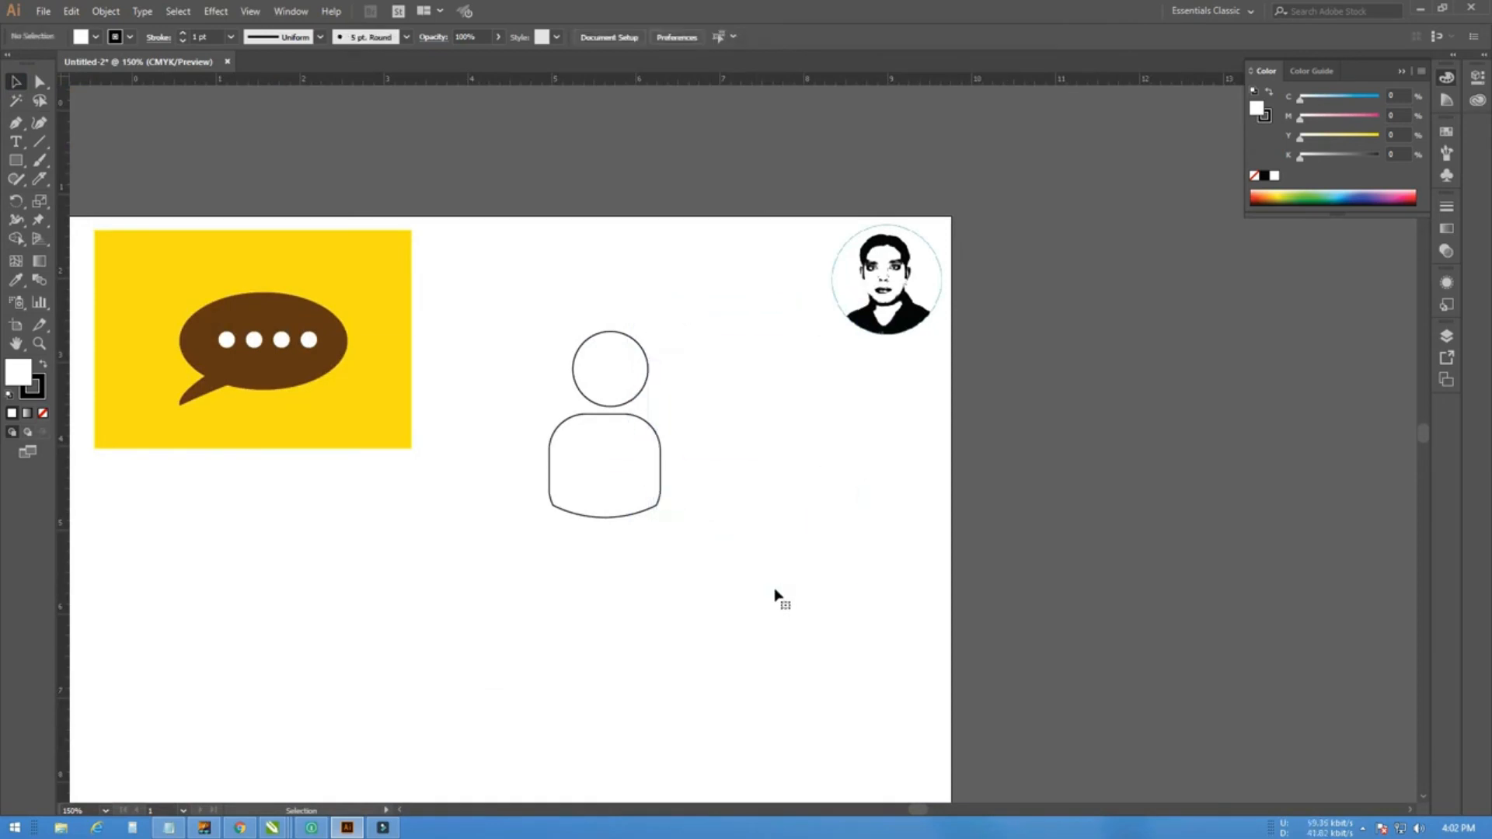
Align the head circle and the body shape to each other by their horizontal centers
left_click(631, 424)
left_click(666, 36)
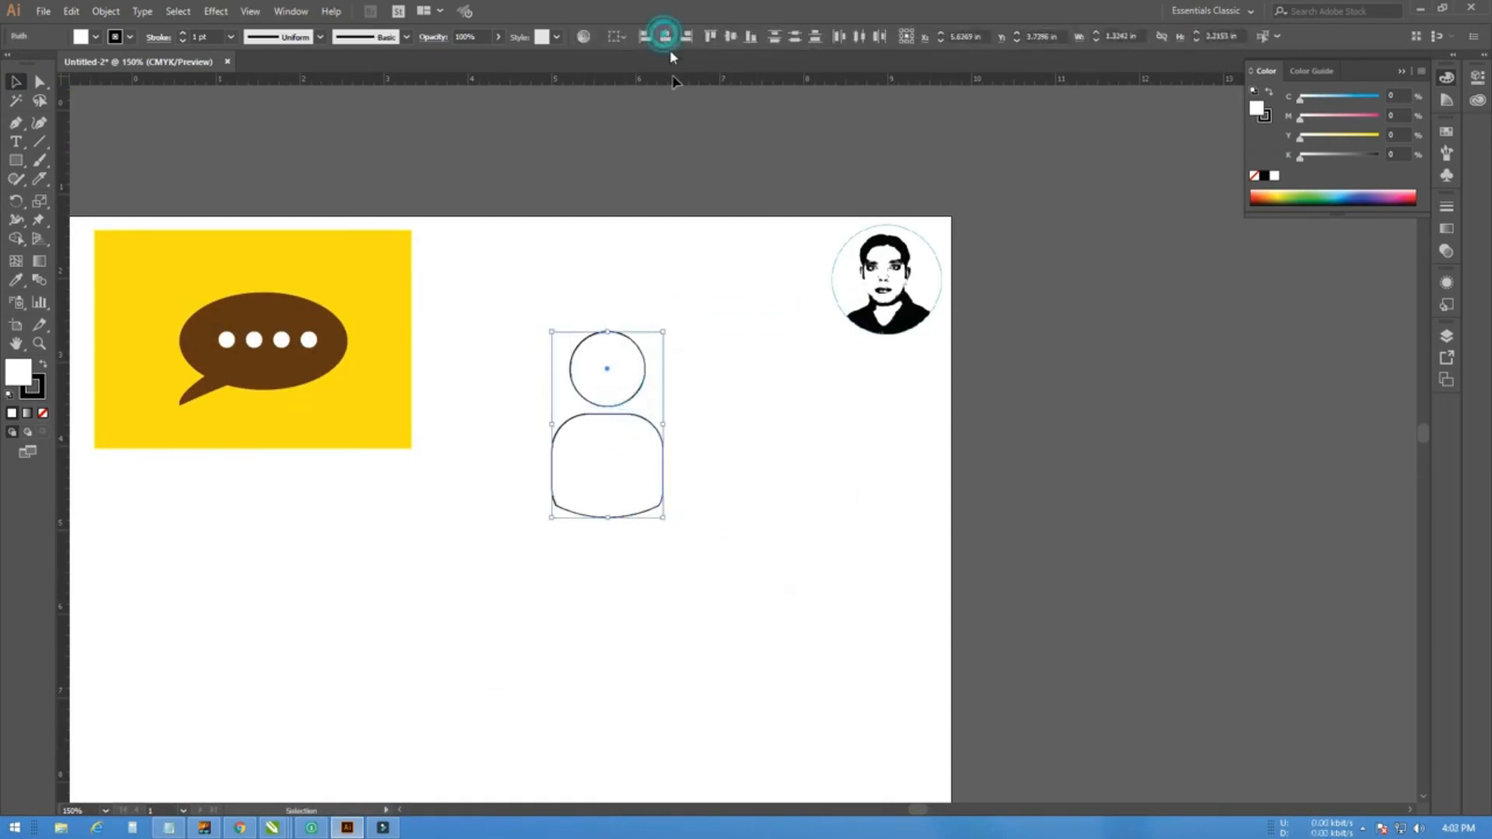
left_click(700, 439)
scroll(616, 397, "up", 1)
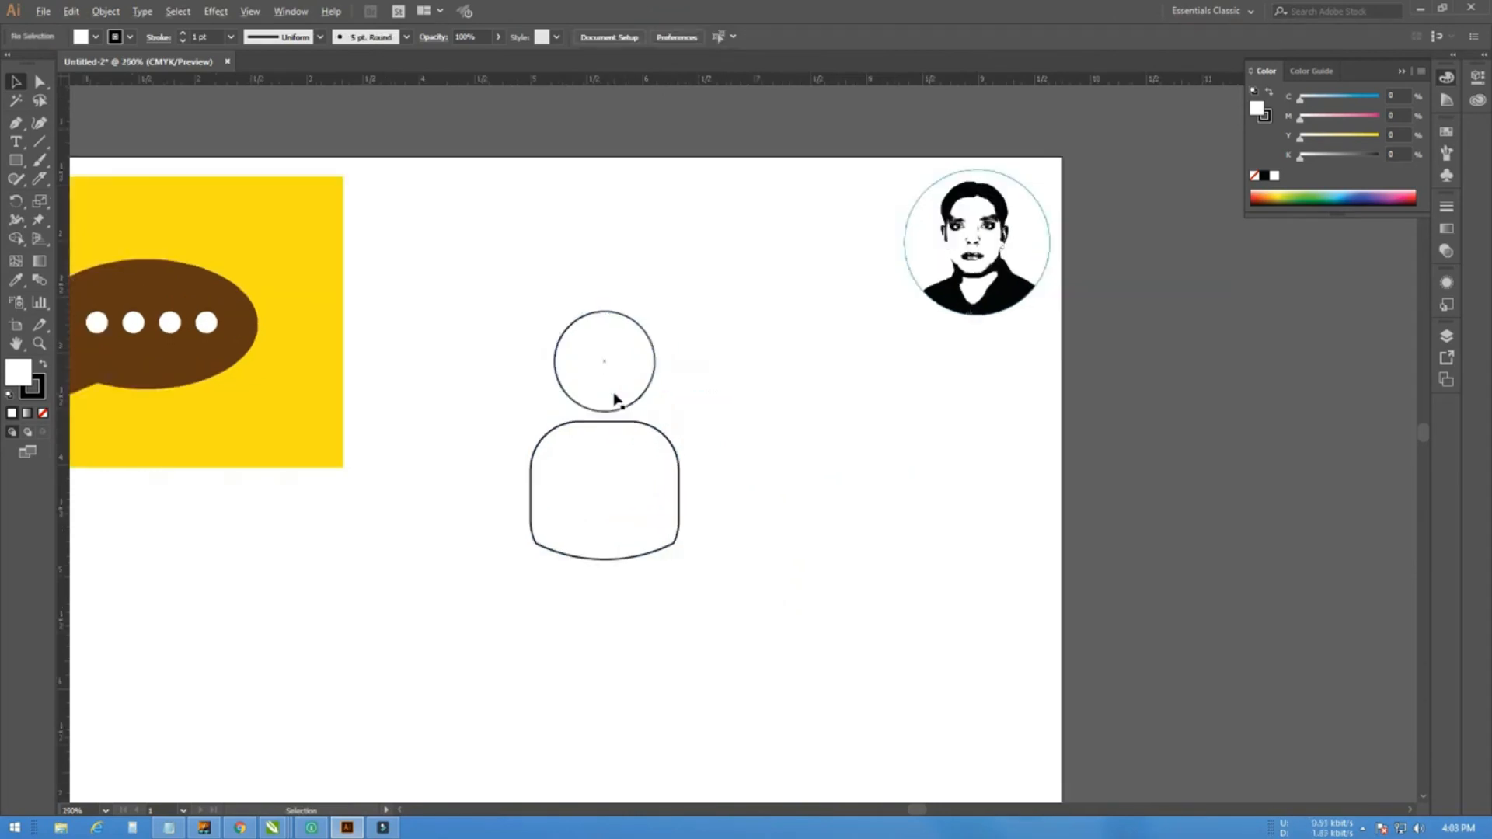
Fill the head and body shapes with black
left_click(644, 472)
left_click(616, 350, "shift")
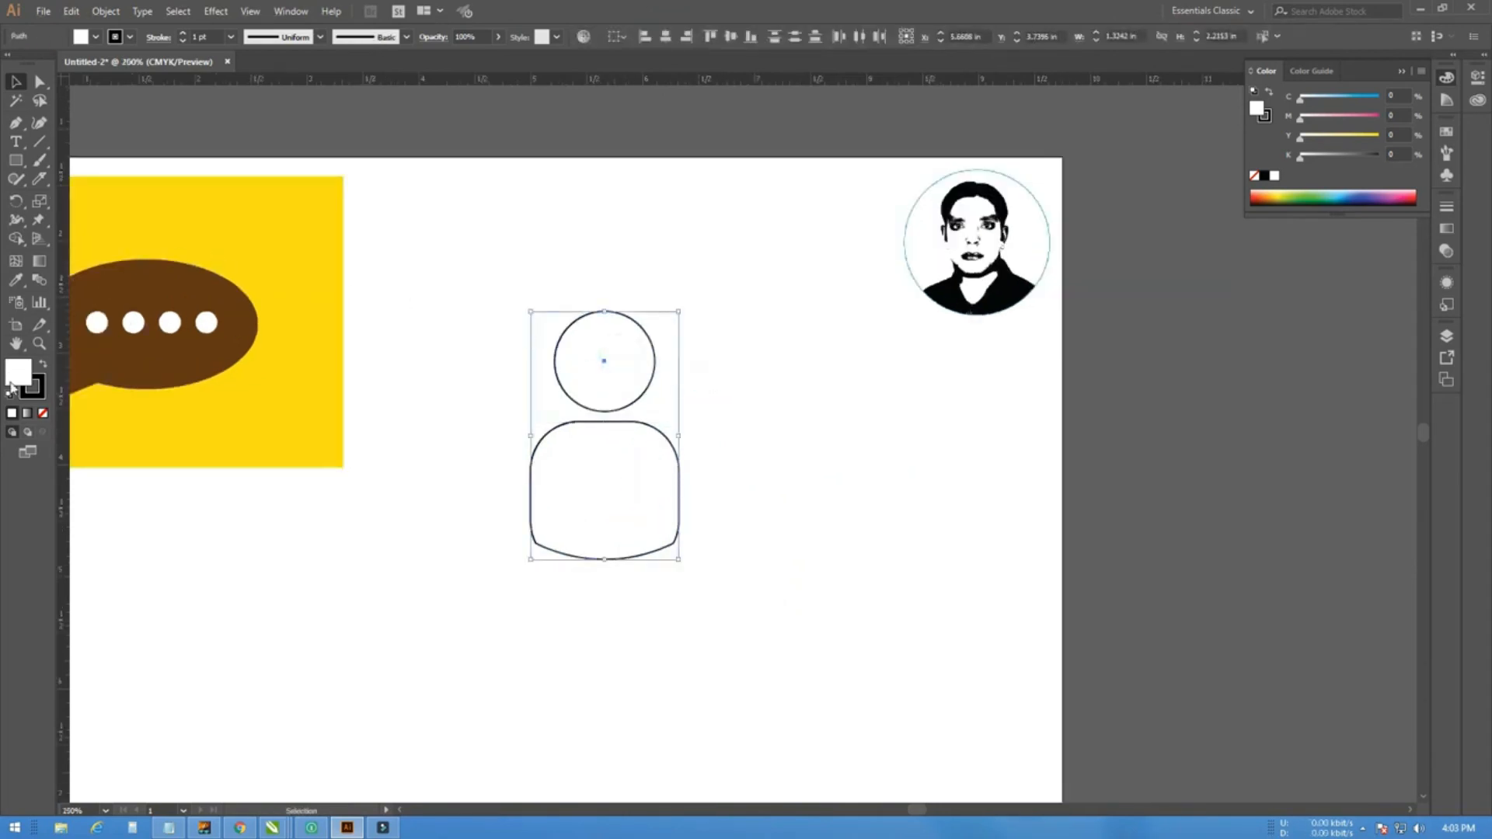
left_click(1448, 132)
left_click(1287, 174)
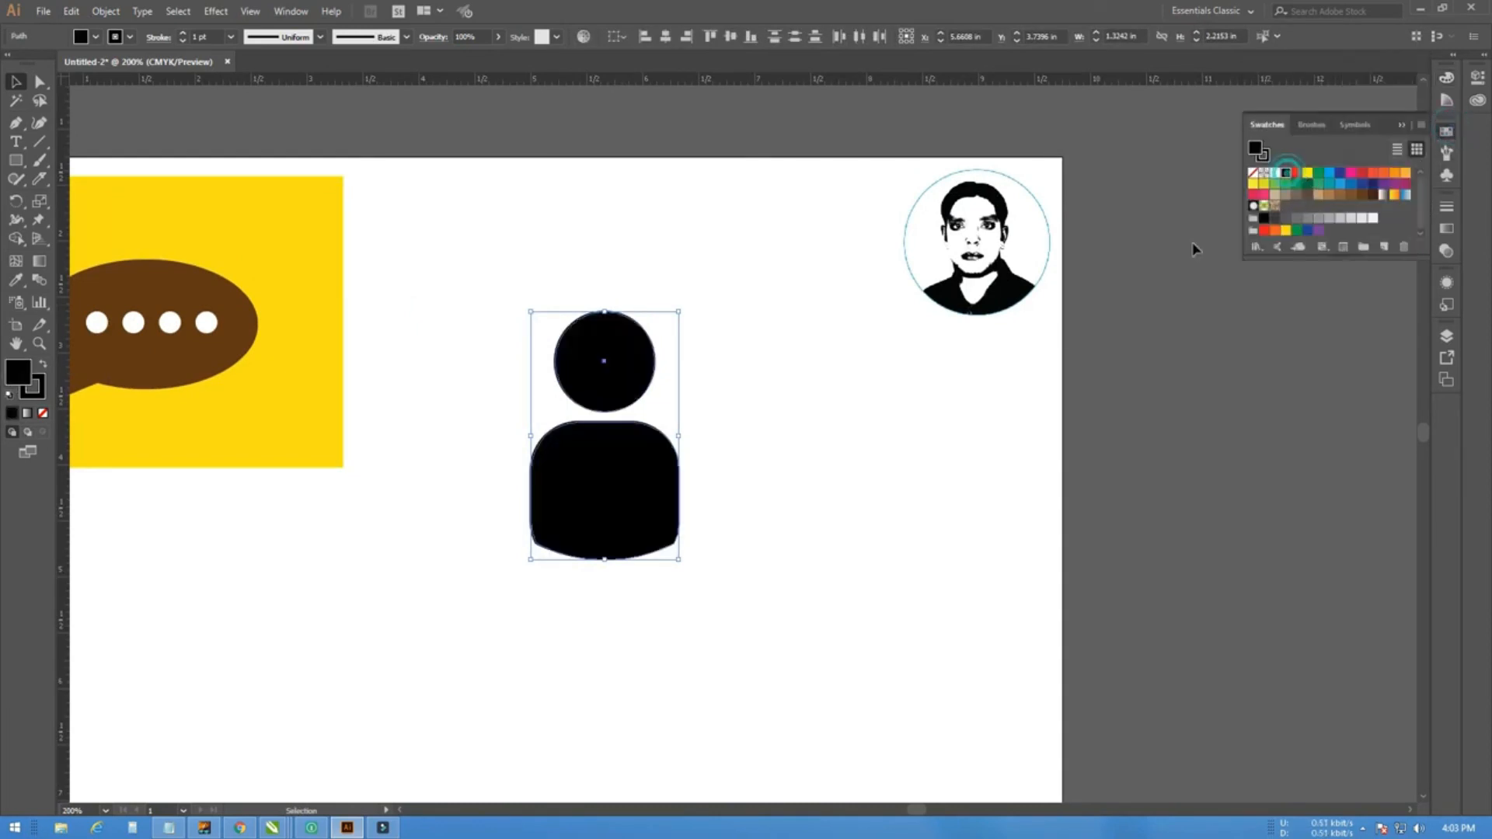
left_click(863, 484)
Duplicate the black head and body to both sides of the original so the three figures overlap
left_click(633, 389)
left_click(641, 494, "shift")
left_click(642, 472, "shift")
left_click_drag(623, 487, 702, 475)
left_click(530, 473, "shift")
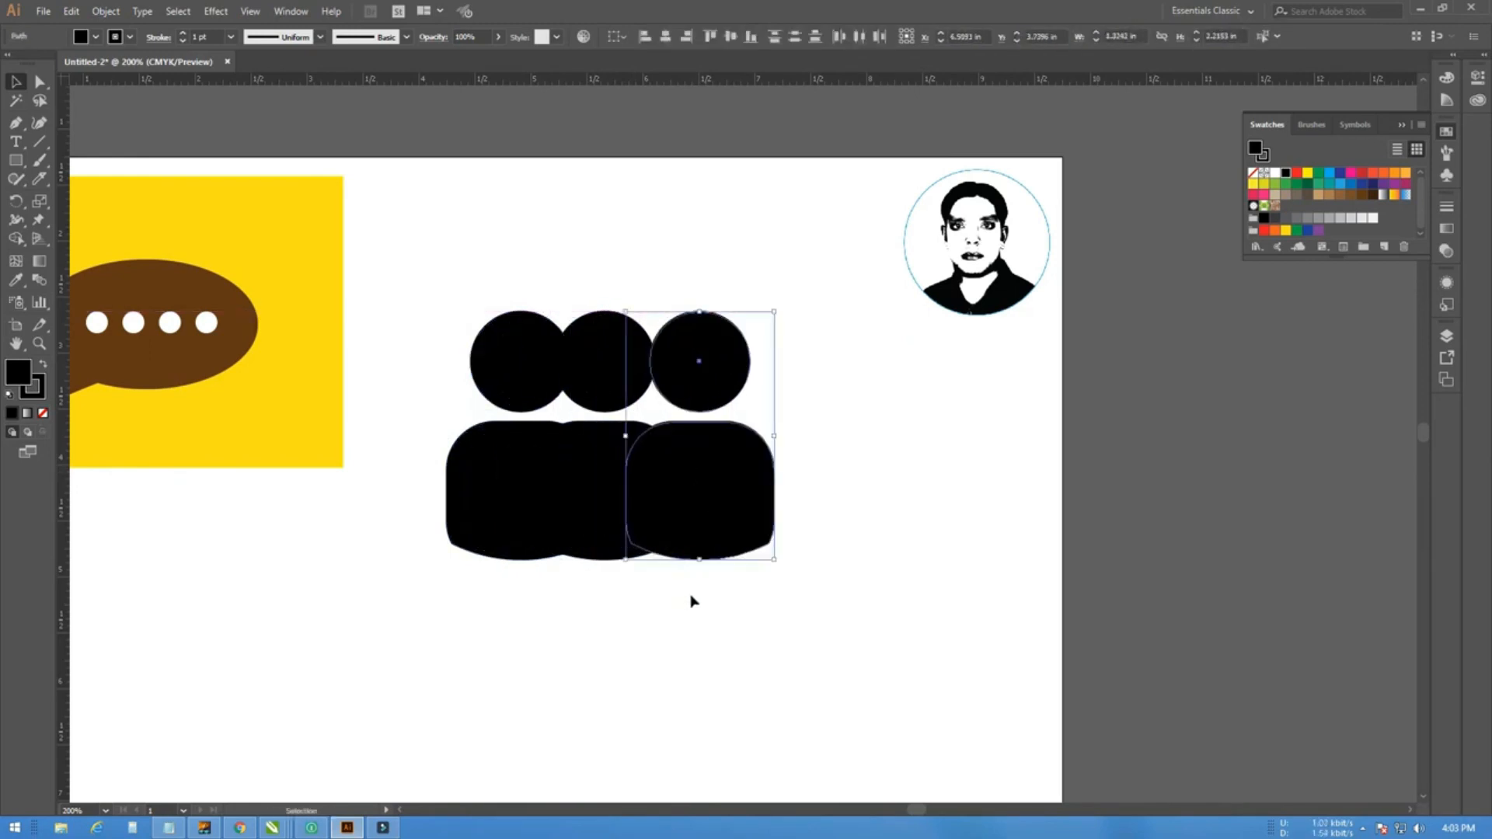
Bring the middle figure's head and body to the front
left_click(617, 391)
left_click(621, 467, "shift")
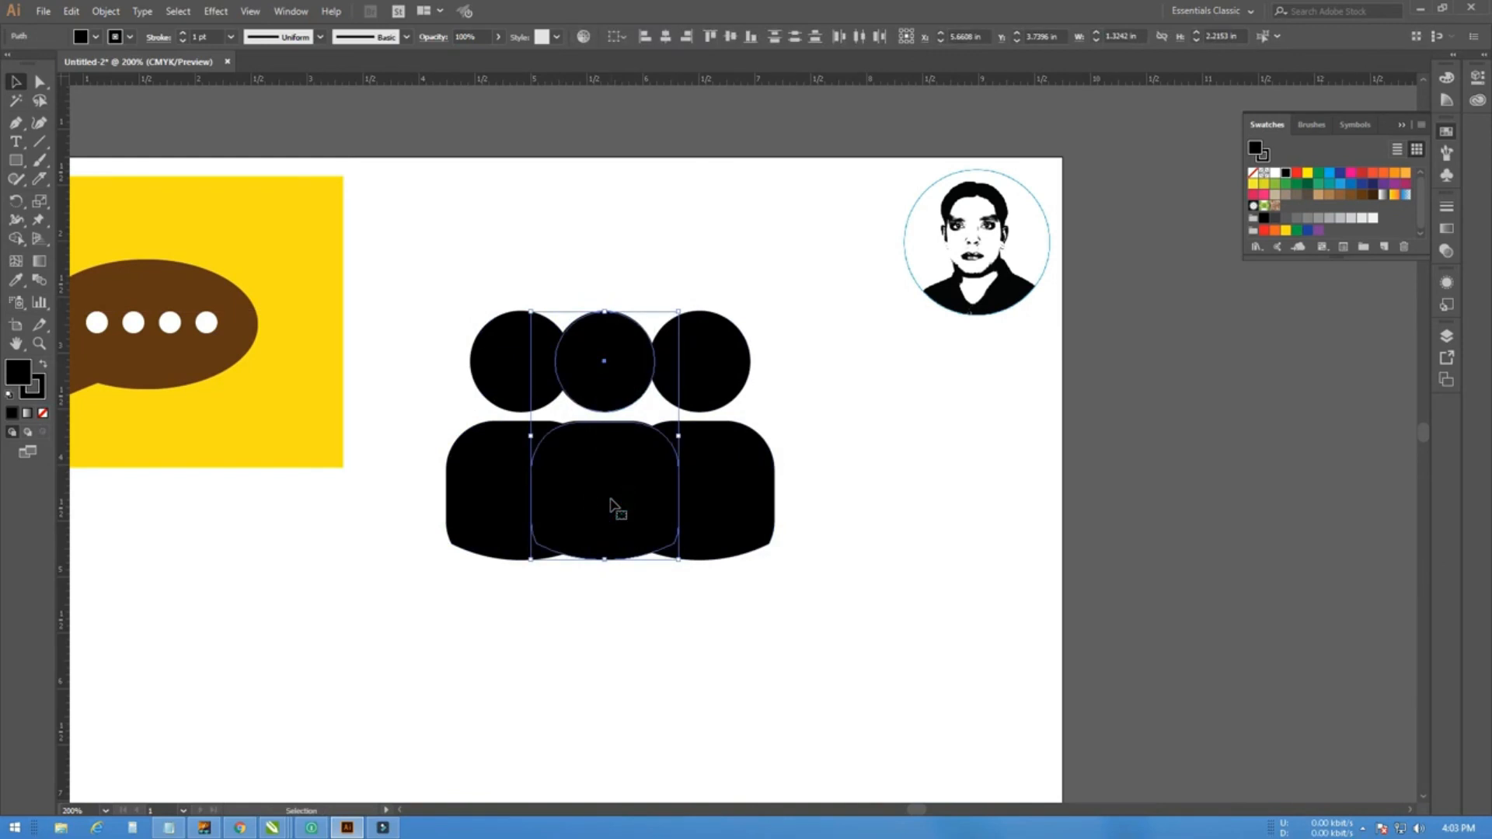
right_click(611, 504)
mouse_move(730, 724)
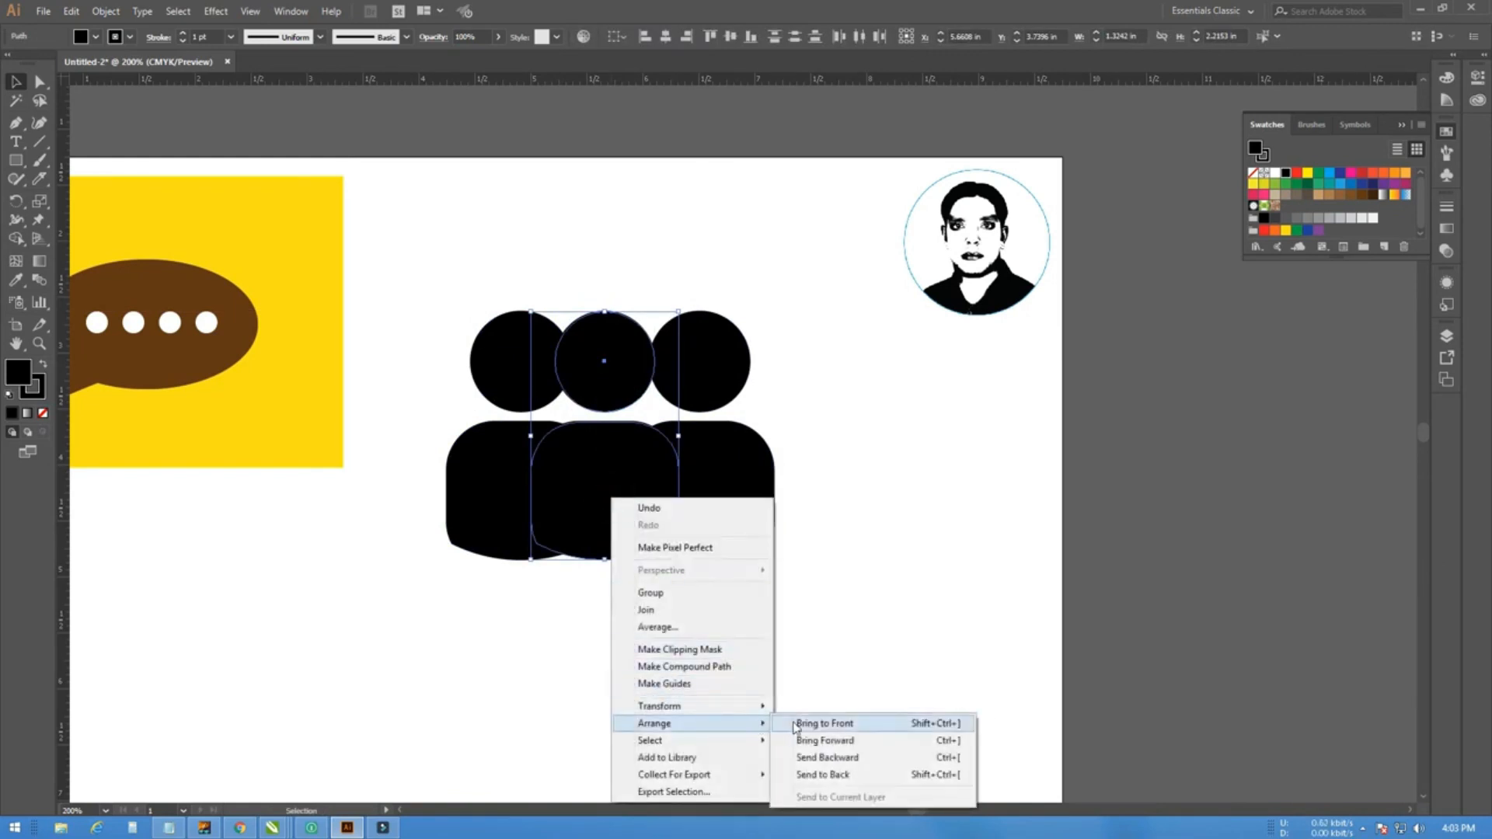
left_click(794, 724)
left_click(847, 594)
Give the middle figure's head and body a 4 pt stroke aligned to the outside
left_click(628, 394)
left_click(626, 462, "shift")
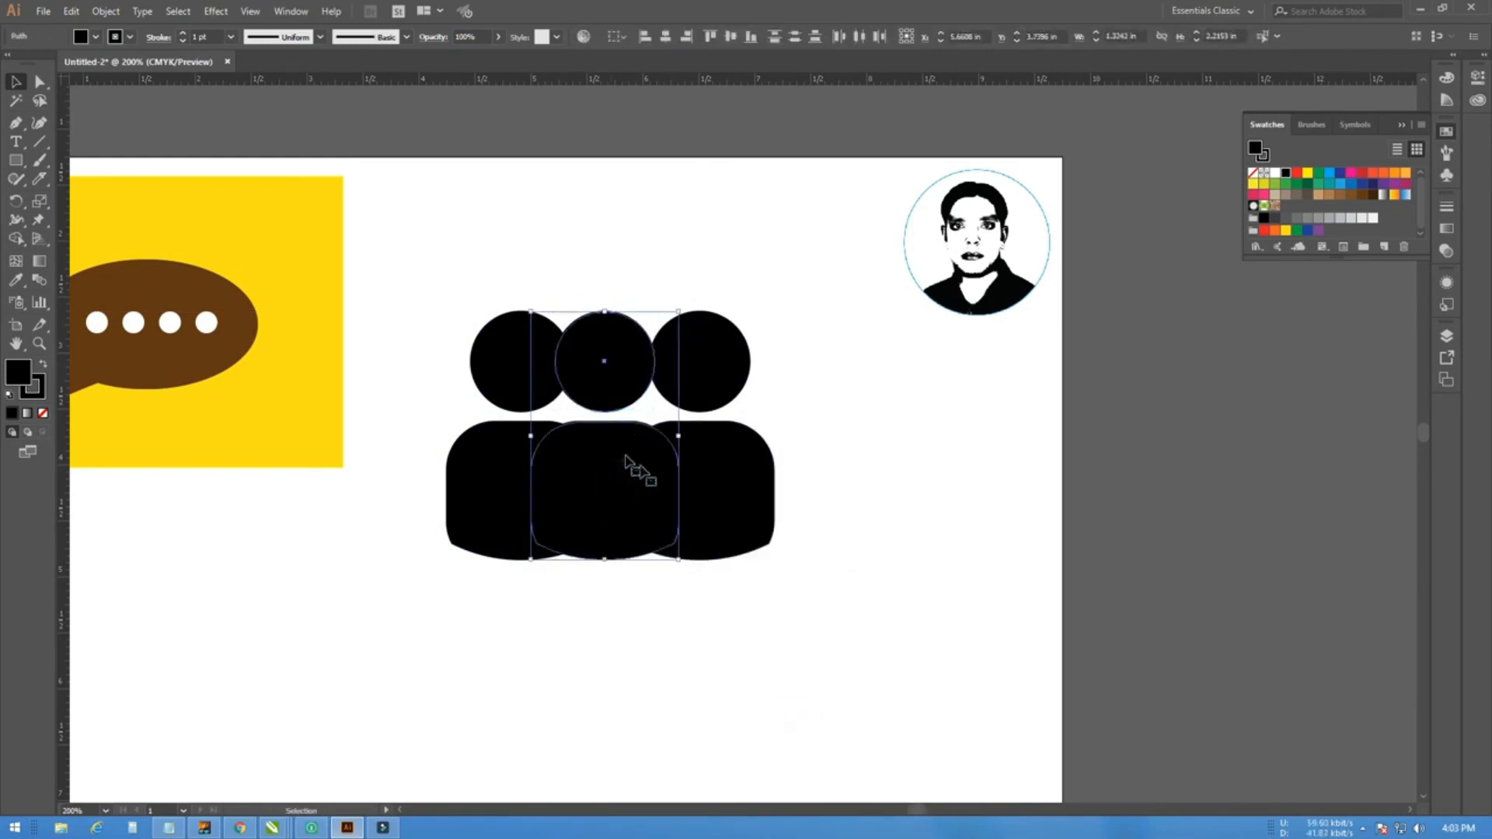
left_click(230, 36)
left_click(243, 190)
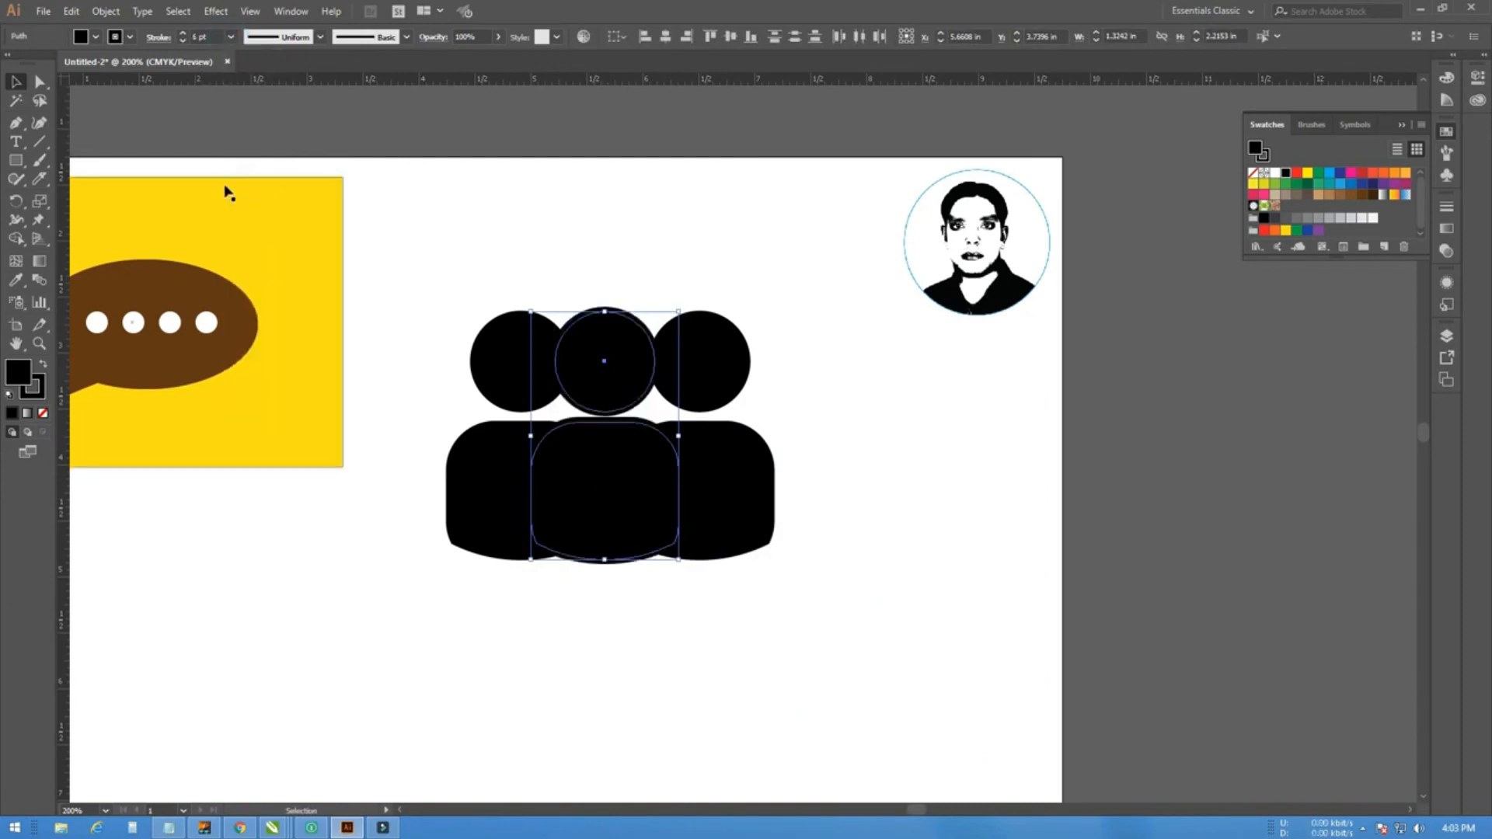
left_click(160, 37)
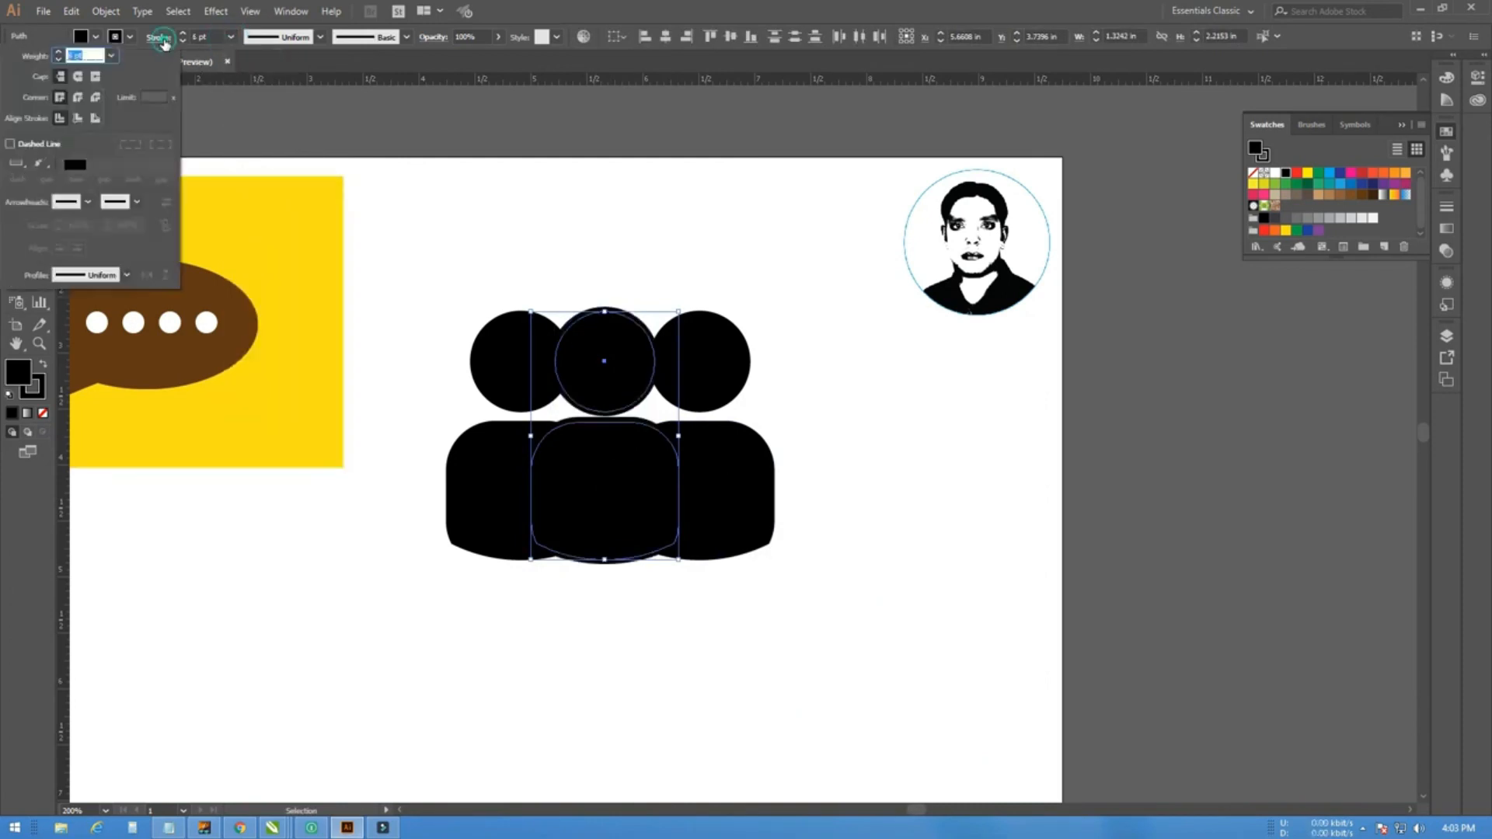
left_click(96, 119)
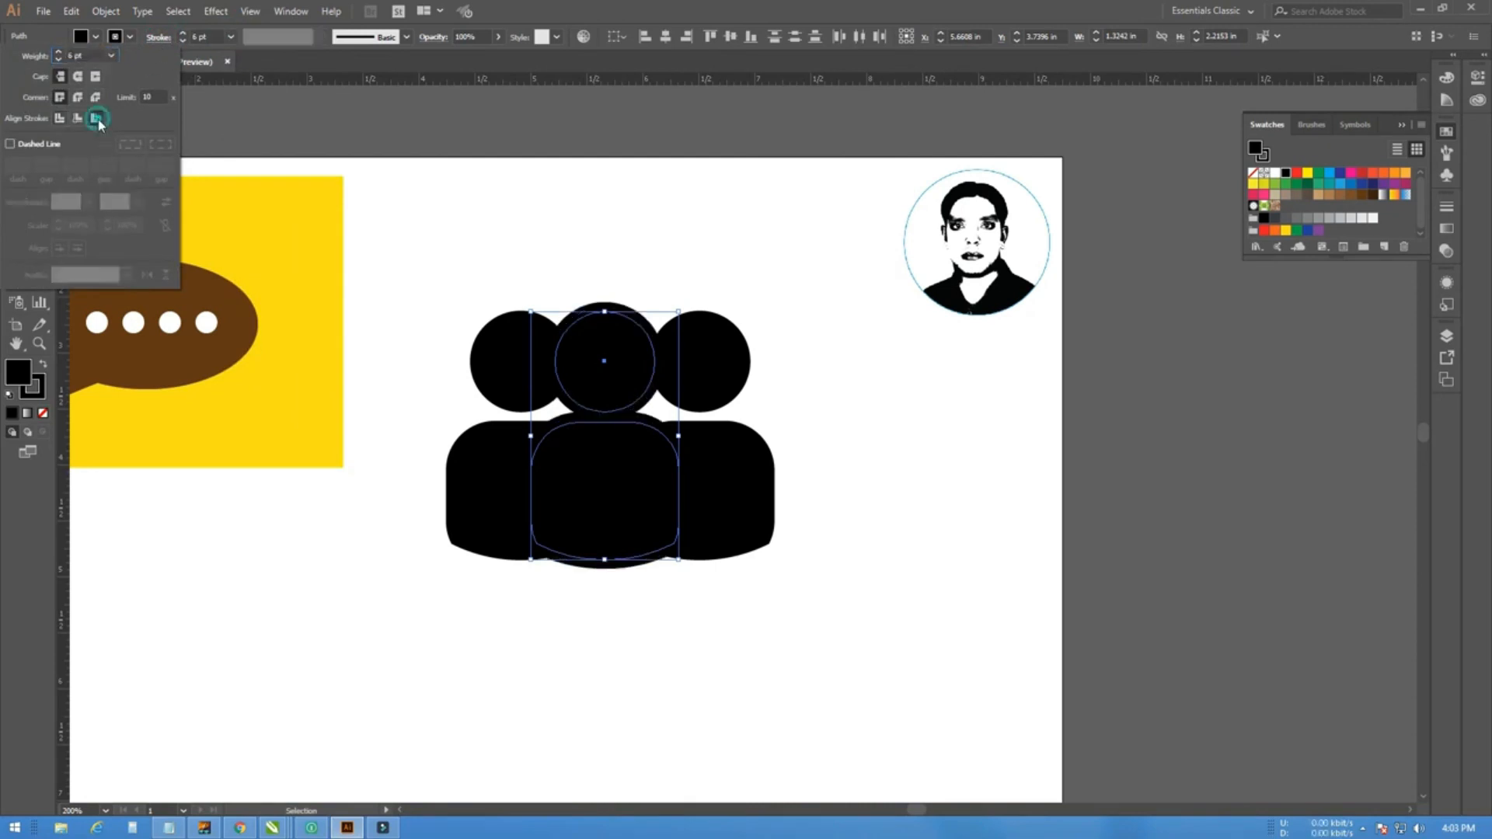
left_click(230, 37)
left_click(250, 161)
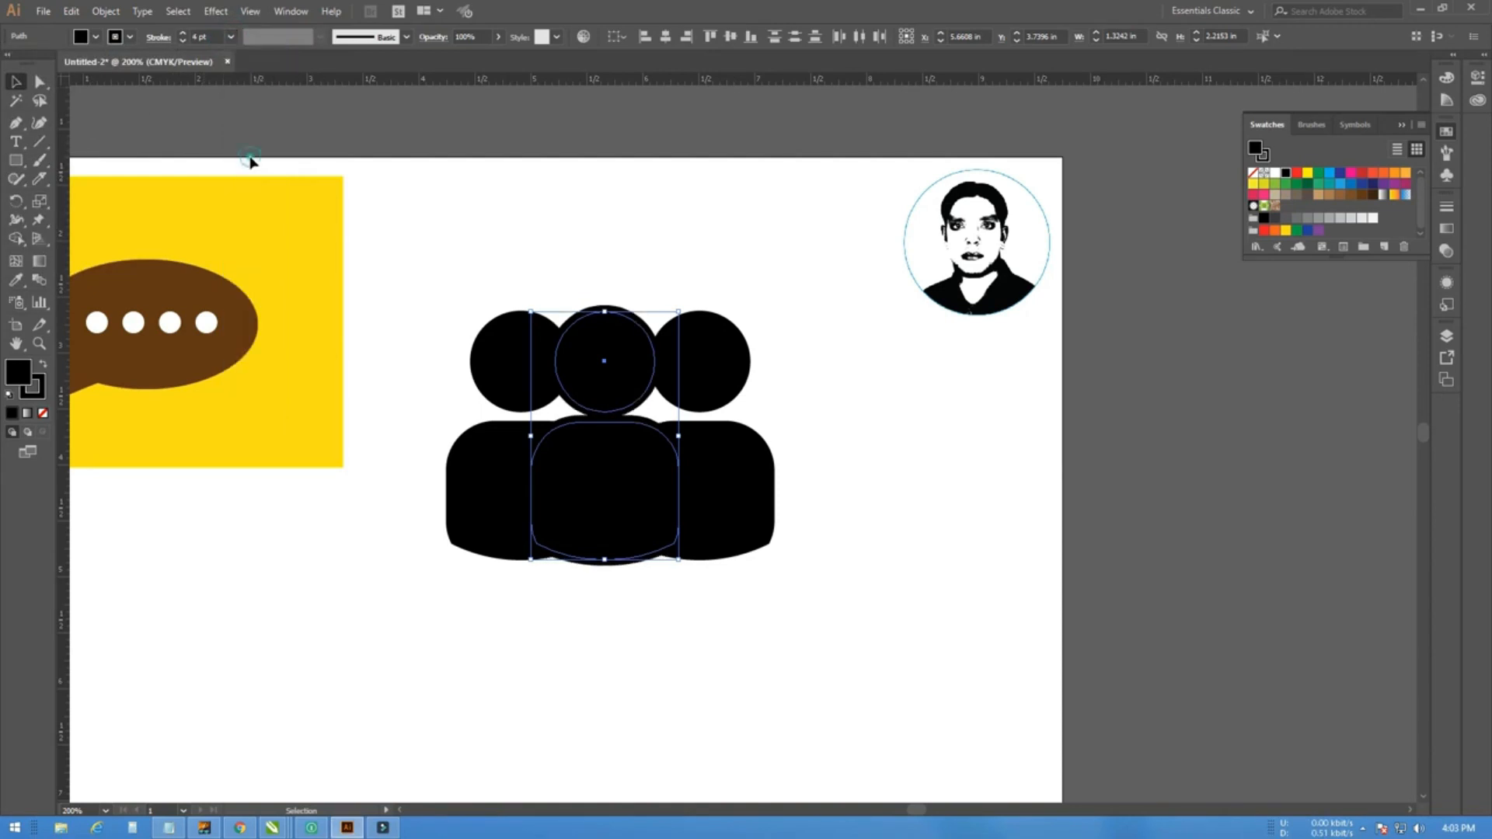
Color the middle figure's stroke white to separate it from the two side figures
left_click(125, 39)
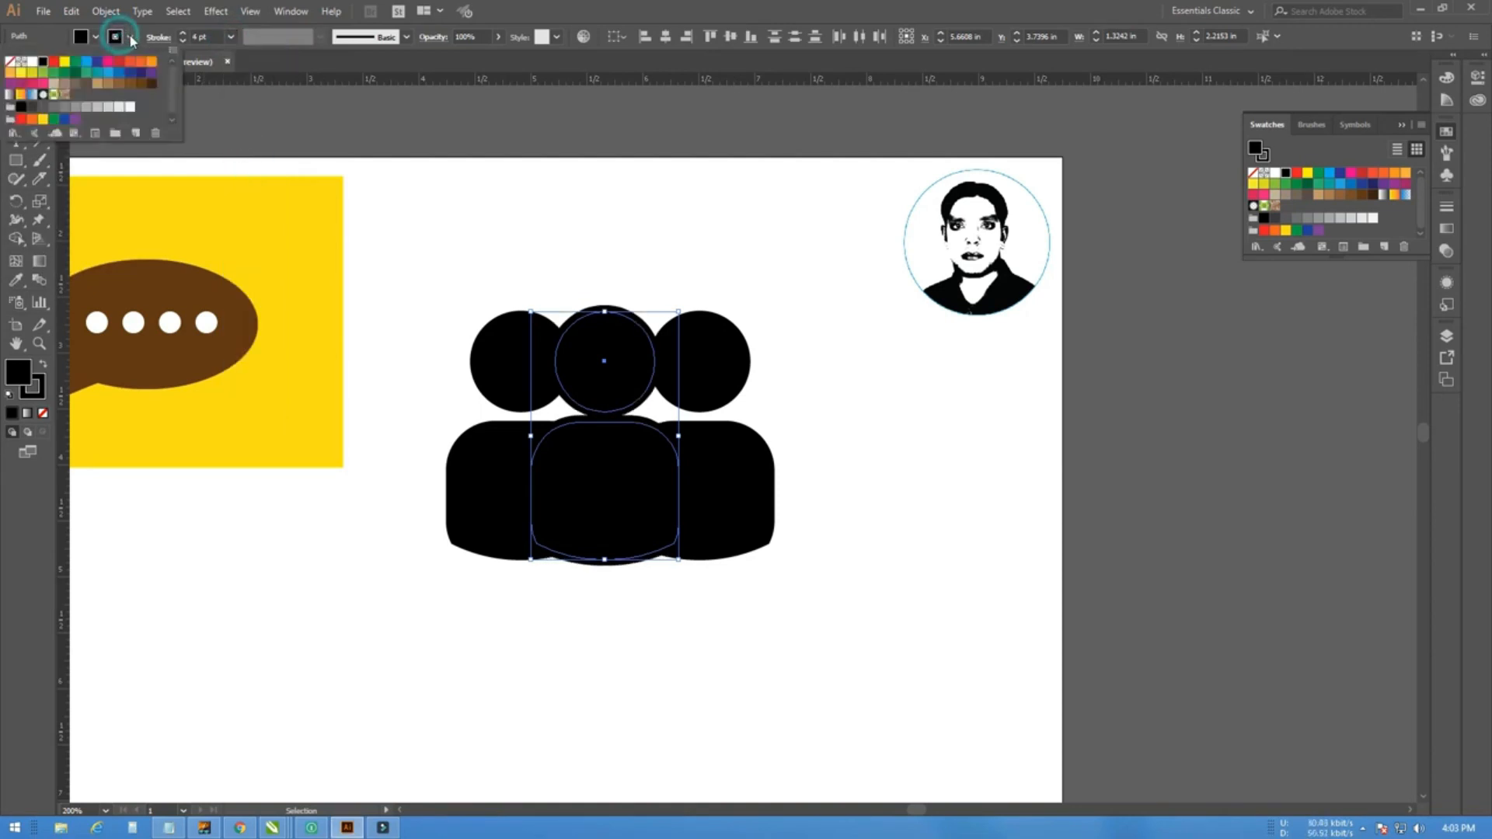
left_click(37, 64)
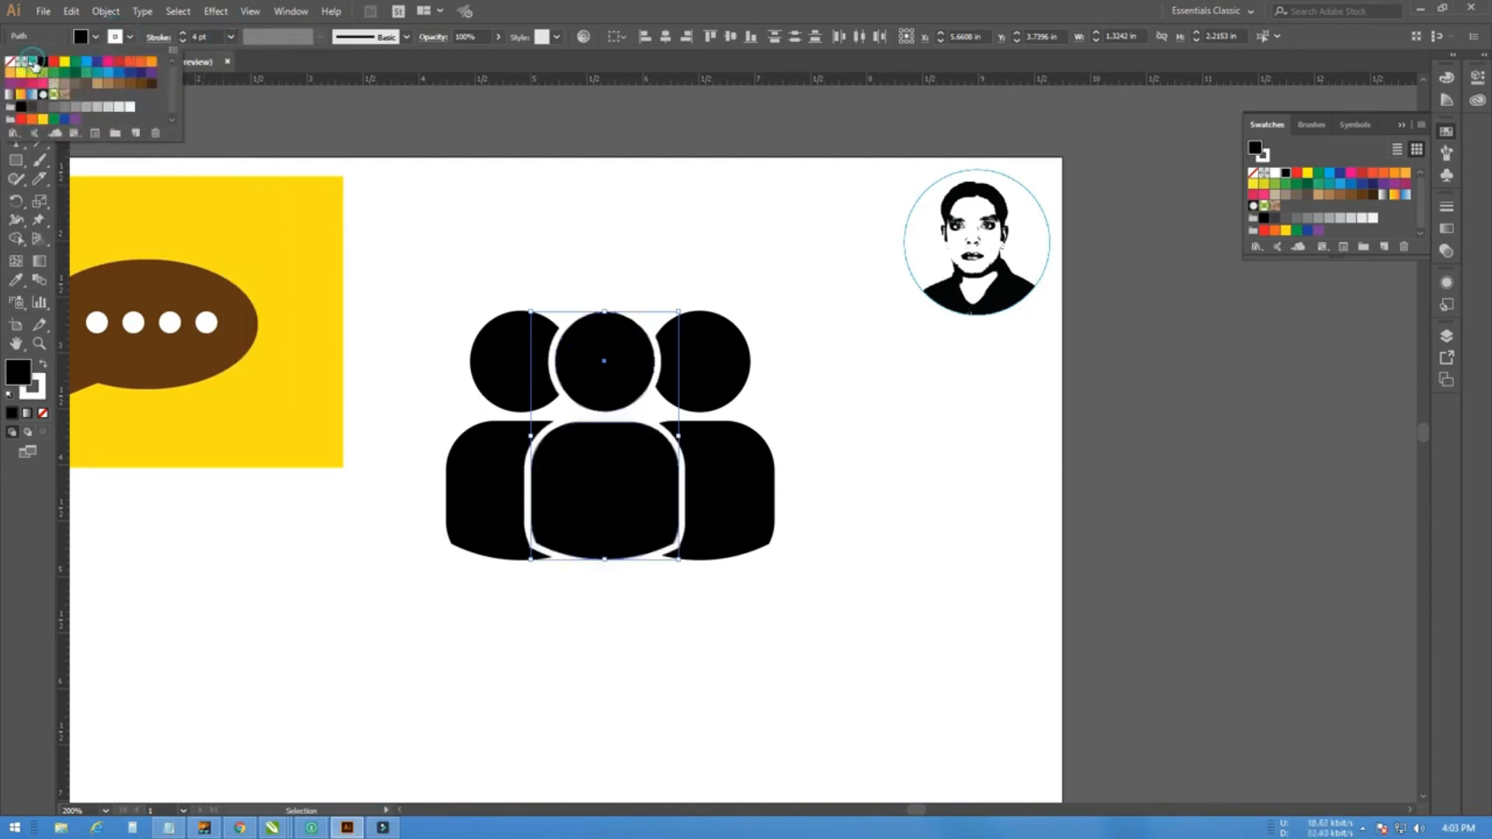
left_click(805, 453)
left_click(846, 474)
scroll(855, 482, "down", 2)
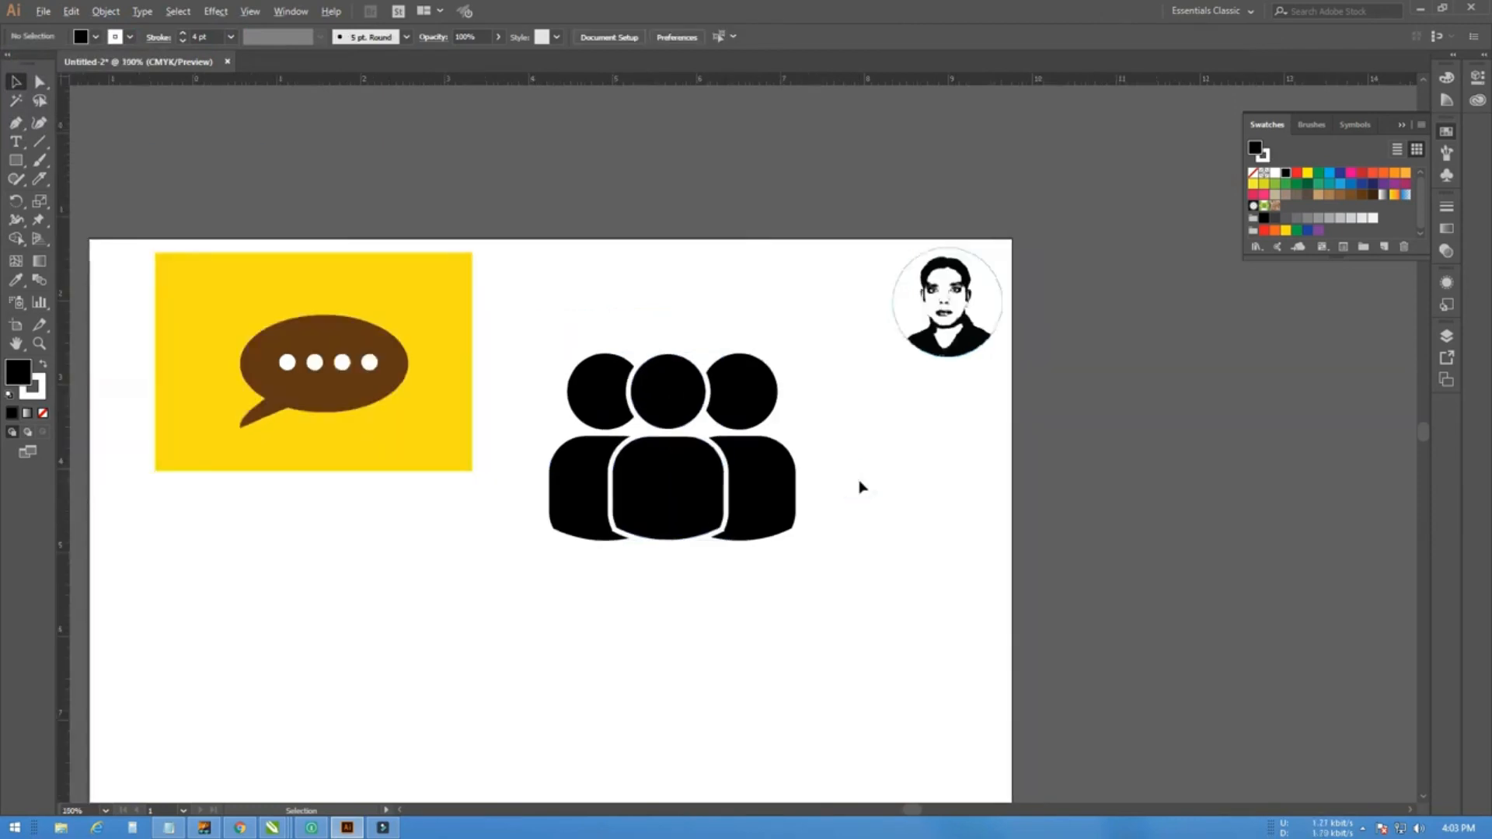
Move the three-person icon up beside the yellow speech bubble rectangle
left_click_drag(643, 376, 851, 575)
left_click_drag(752, 509, 723, 441)
left_click(723, 556)
scroll(801, 485, "down", 1)
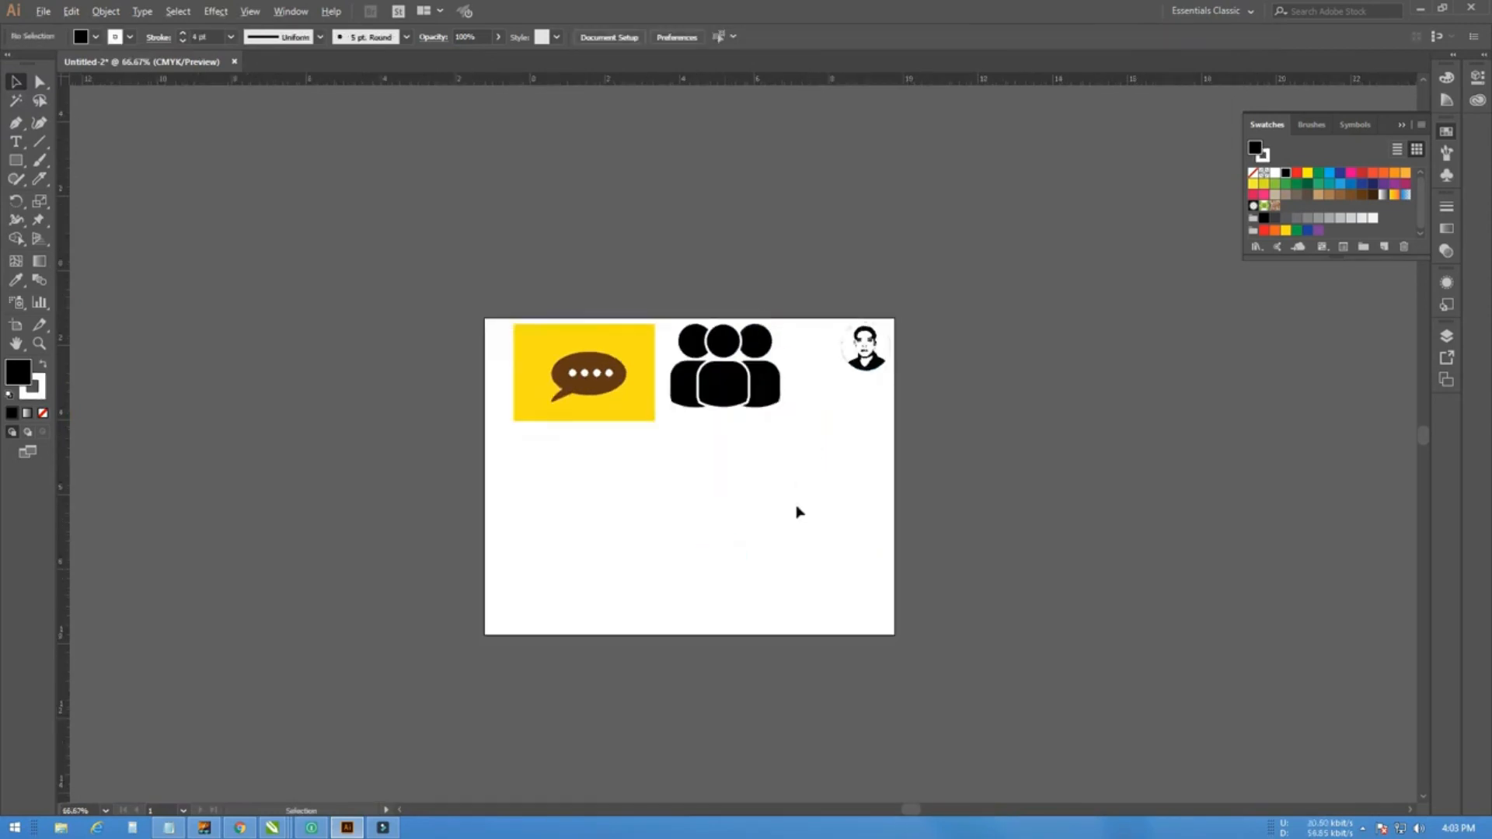
scroll(753, 484, "up", 1)
Draw a tall black rectangle about 2.77 by 4.54 in and round its corners to about 0.34 in
left_click(16, 160)
left_click_drag(493, 447, 652, 700)
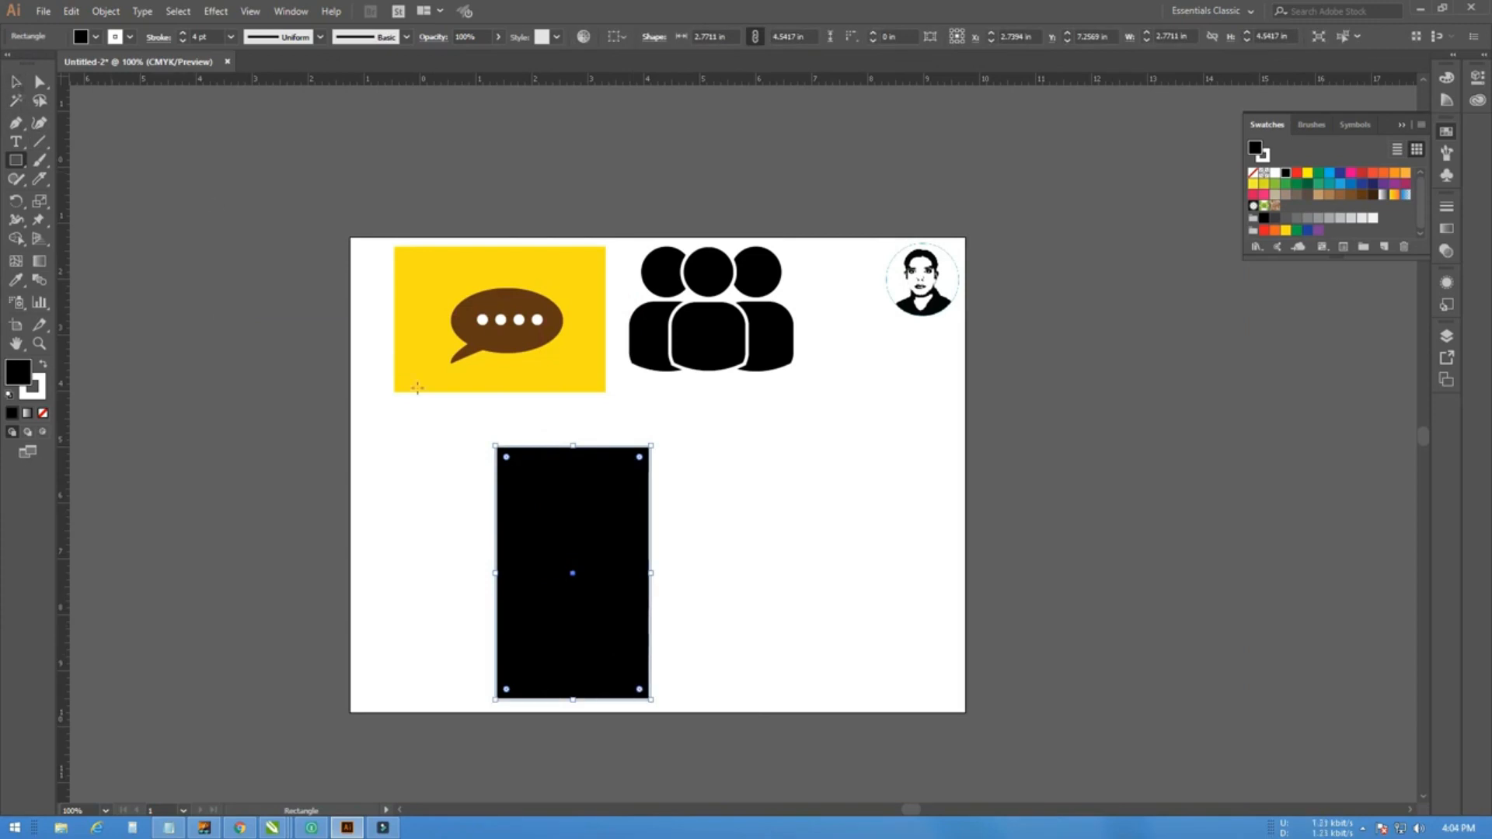
left_click_drag(506, 458, 514, 467)
left_click(16, 81)
left_click(197, 308)
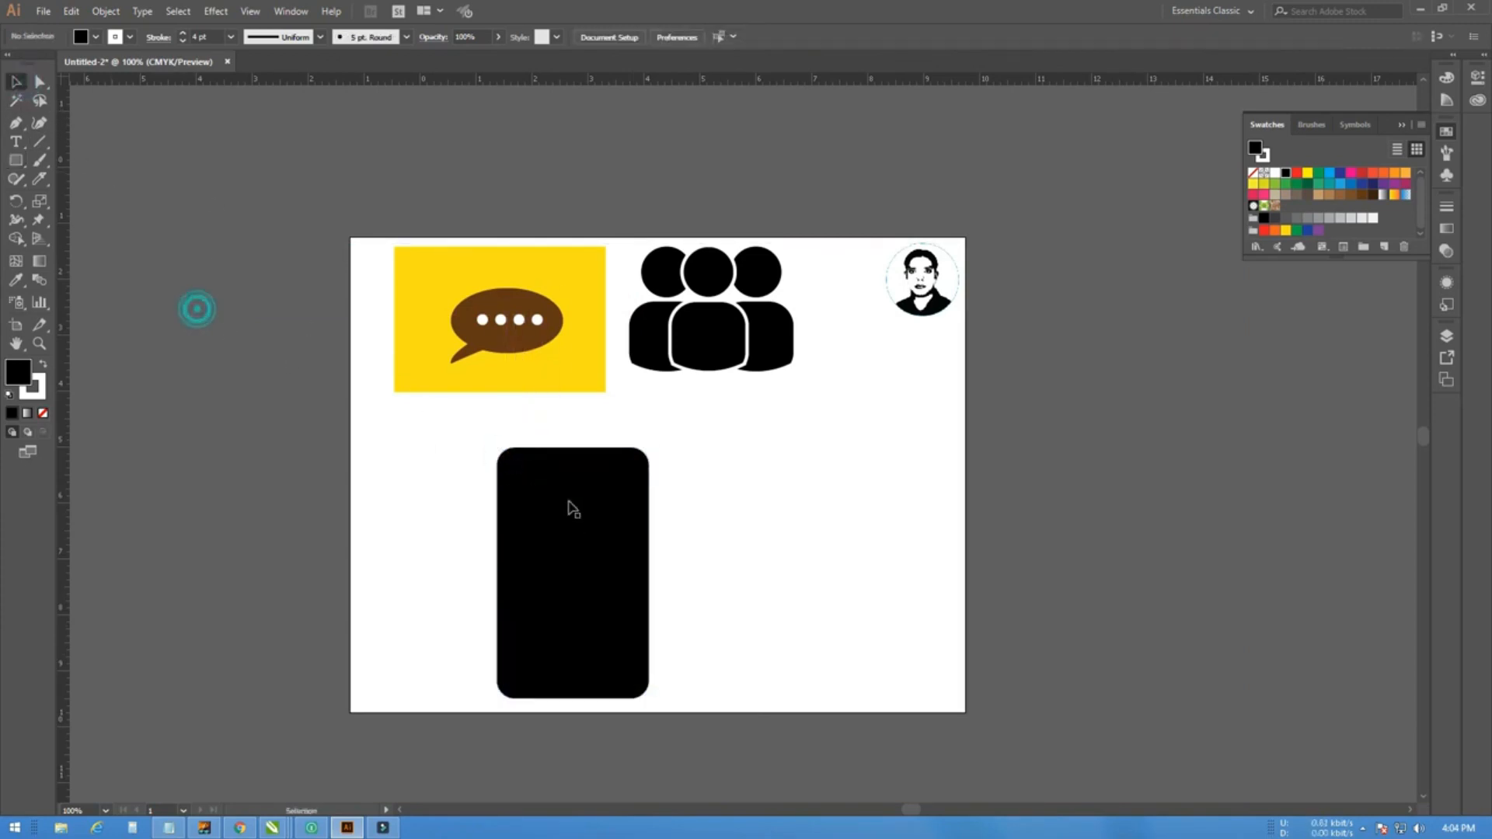
Move the rounded black rectangle directly below the three-person icon
left_click_drag(591, 544, 723, 510)
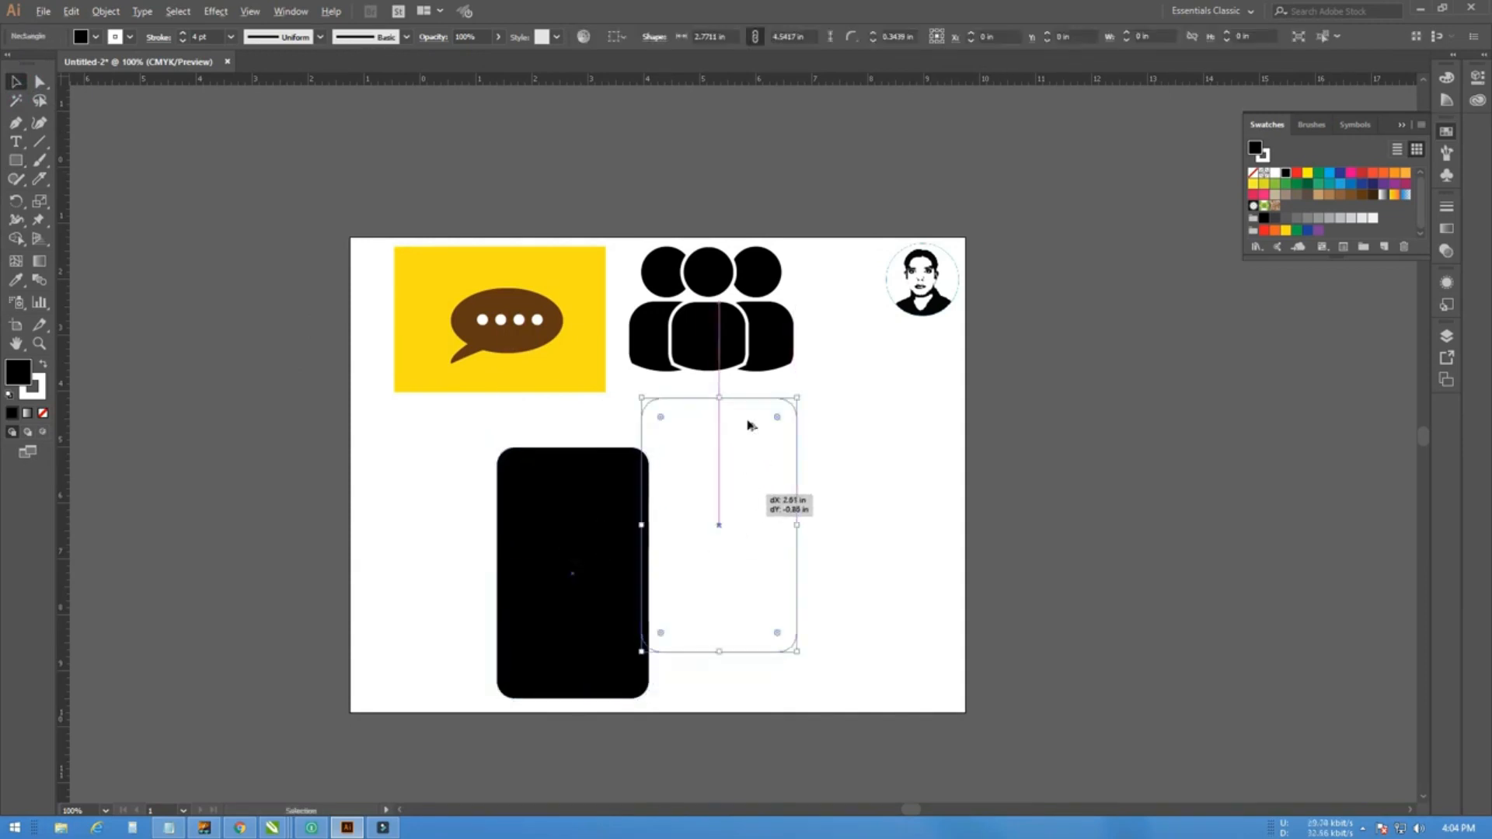
scroll(751, 423, "up", 1)
left_click(923, 442)
left_click(786, 500)
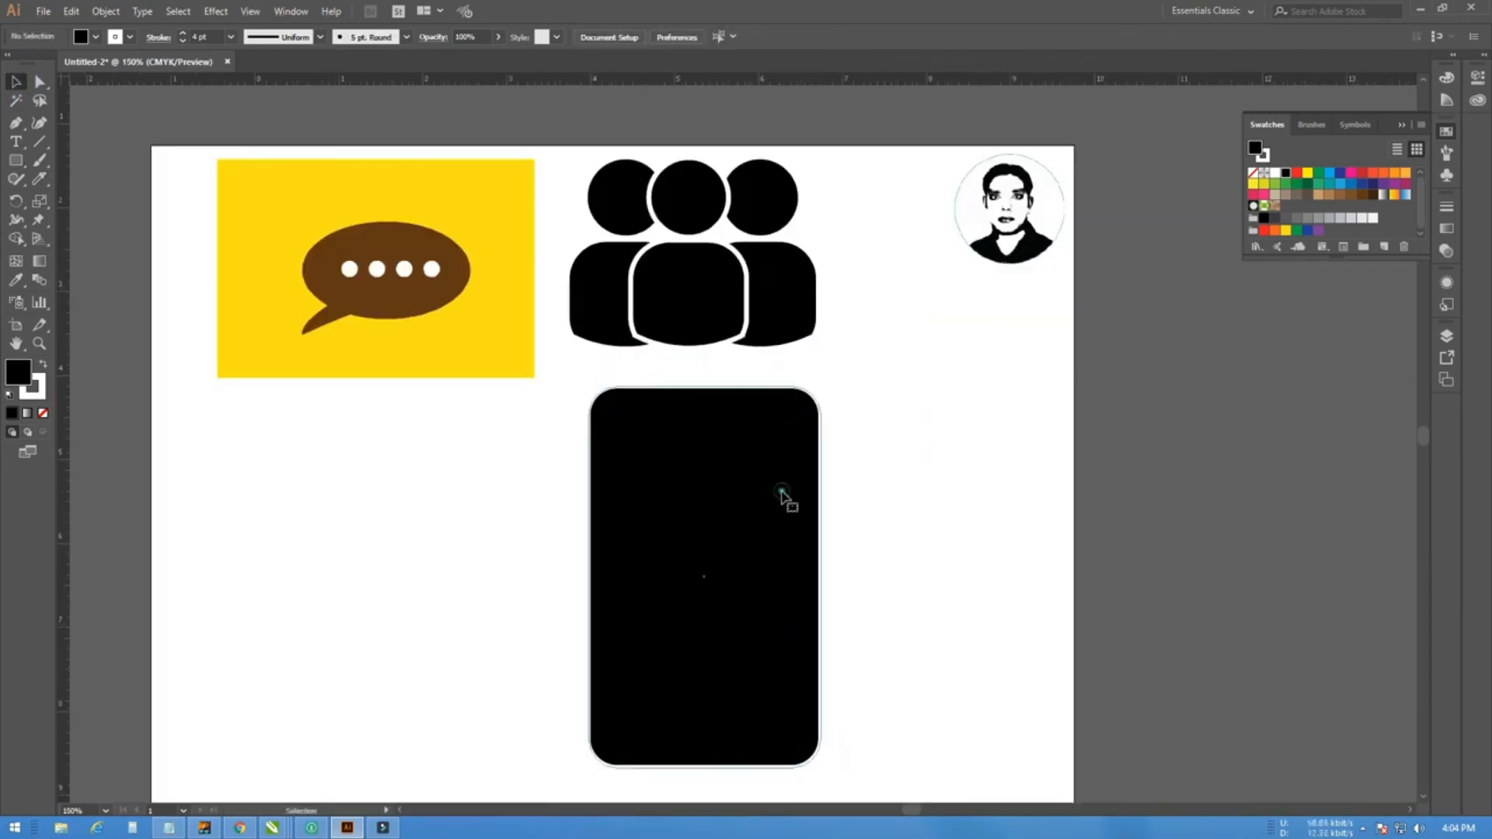
Draw a speaker slot about 1.57 by 0.29 in near the phone body's upper edge and fully round its corners
left_click(14, 167)
left_click_drag(652, 405, 784, 427)
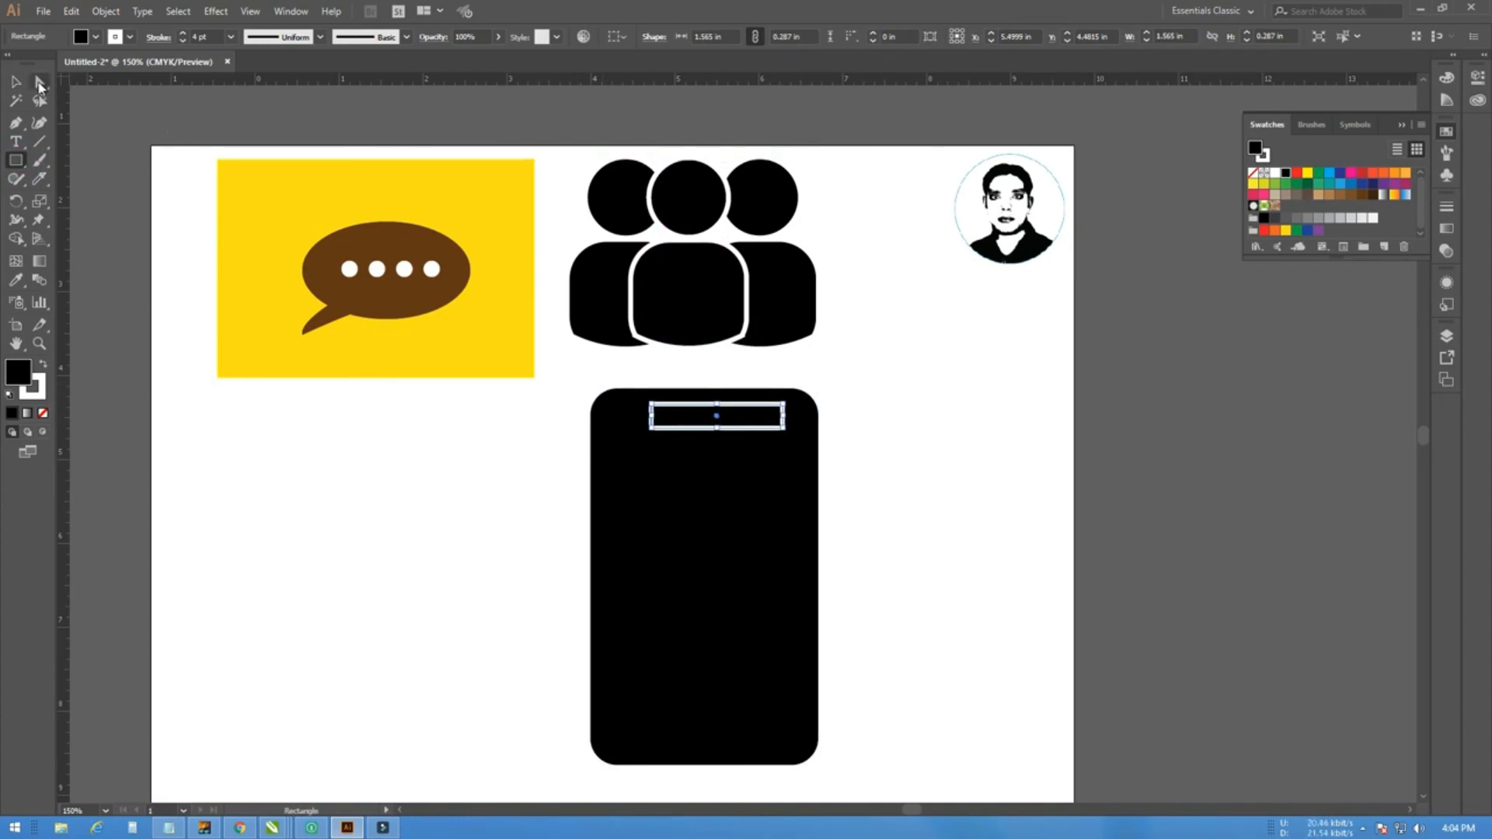
left_click(40, 84)
left_click_drag(662, 416, 761, 425)
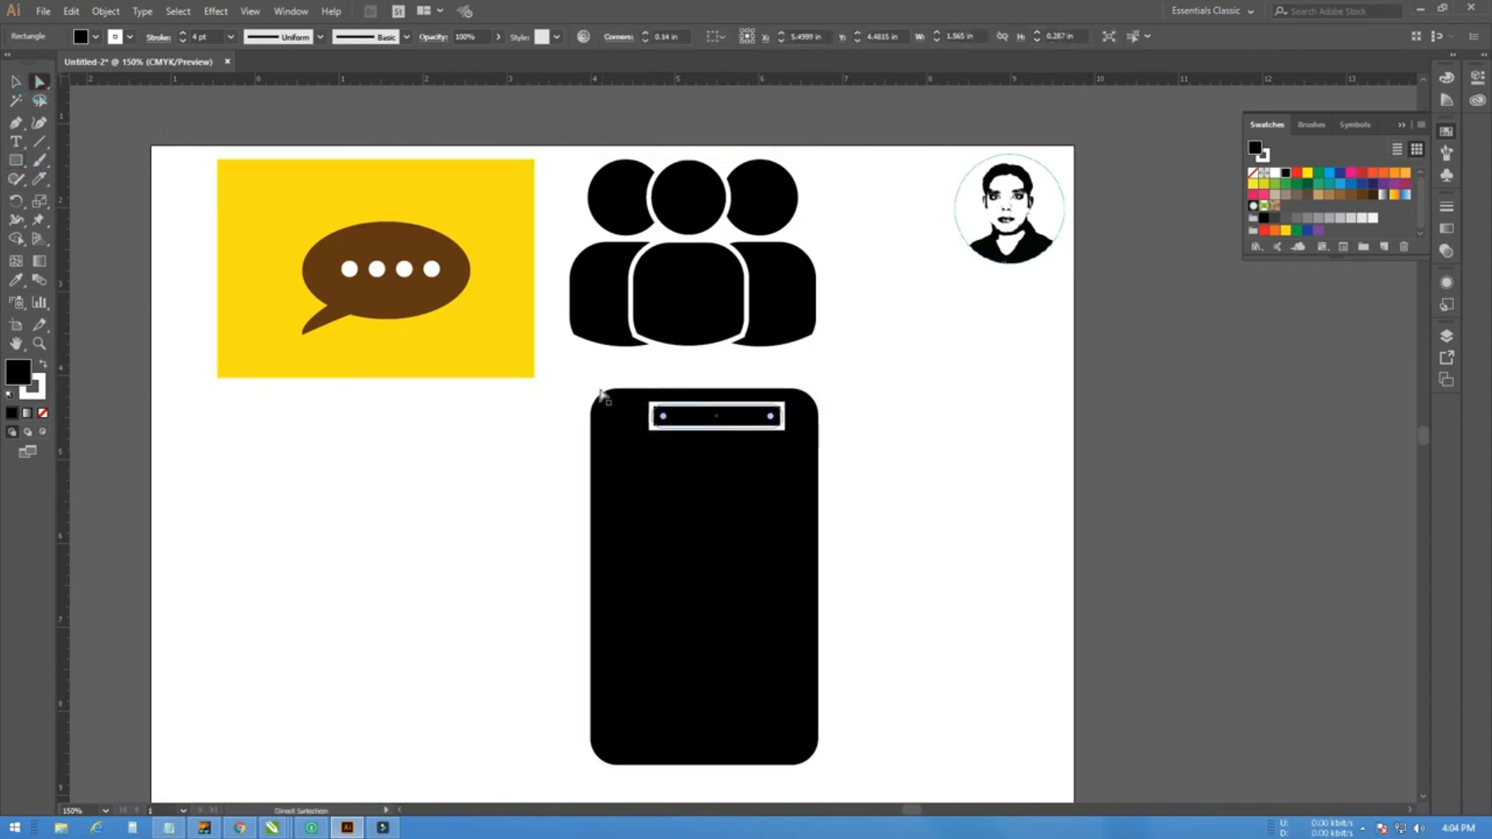
left_click(20, 81)
Align the speaker slot and the phone body by their horizontal centers
left_click(673, 559, "shift")
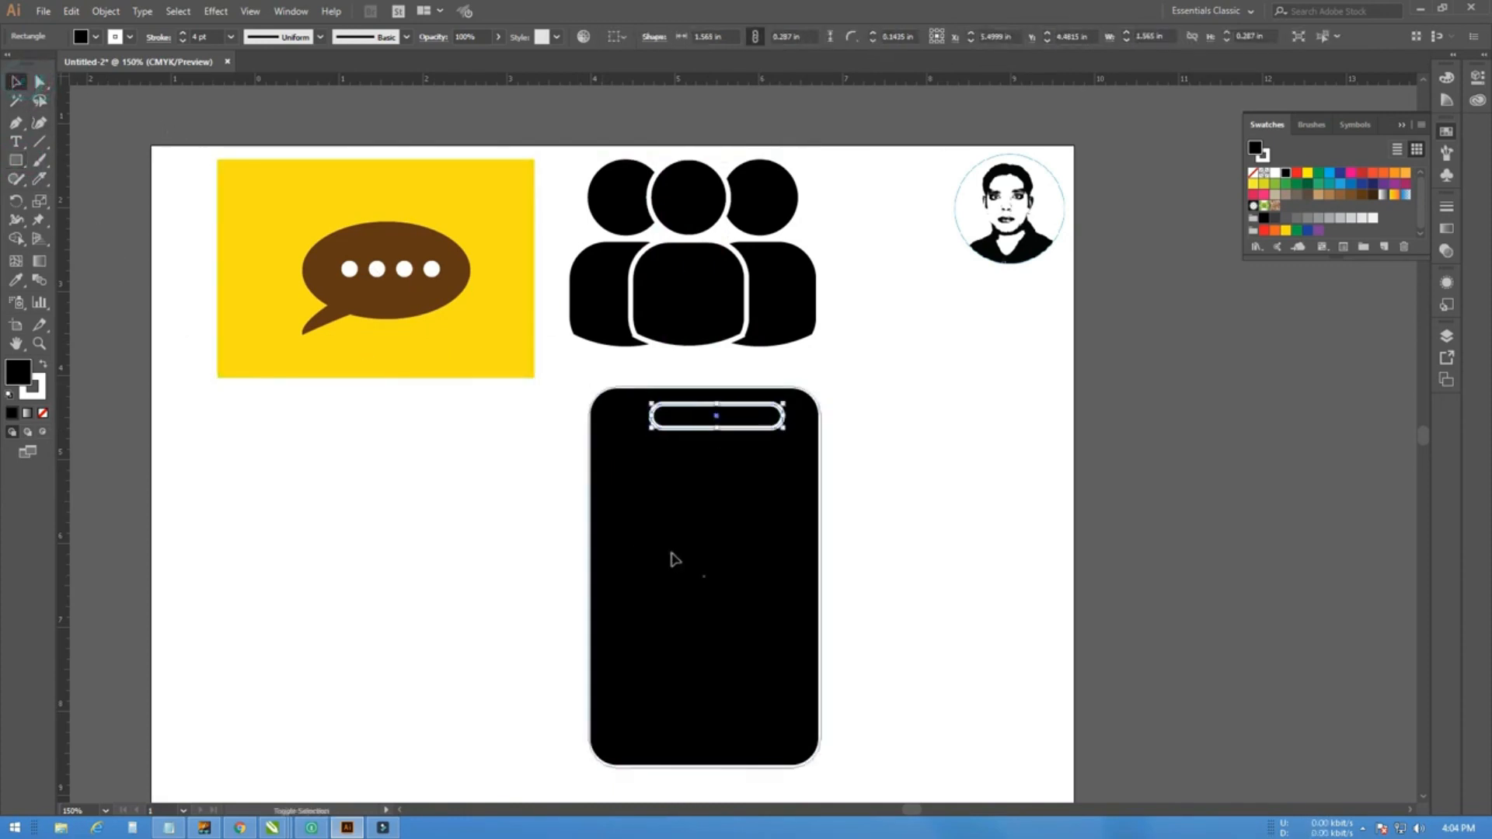
left_click(668, 45)
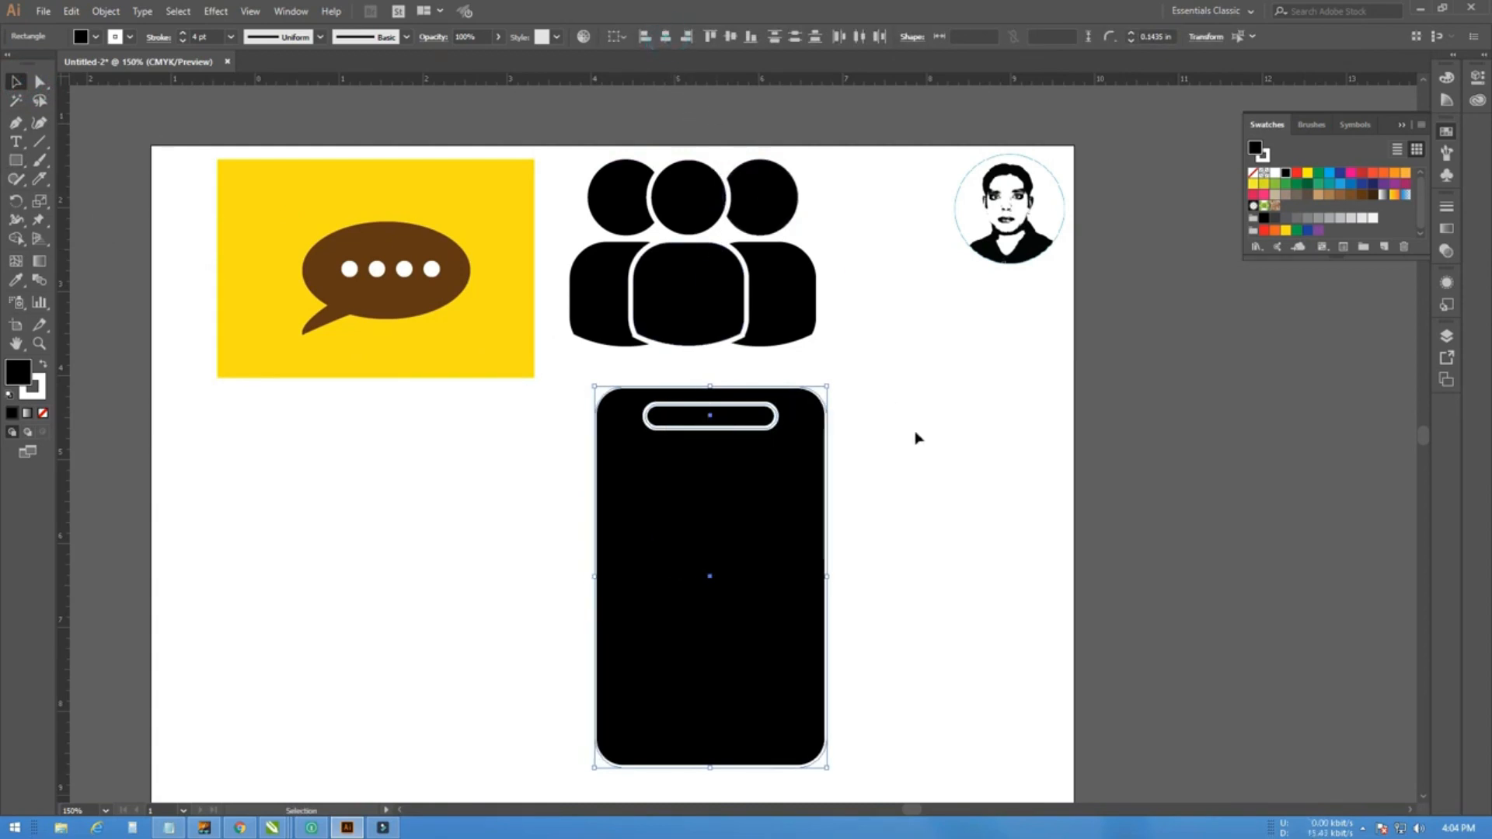
left_click(921, 437)
Give the speaker slot a white fill and no stroke with the Eyedropper tool
left_click(766, 427)
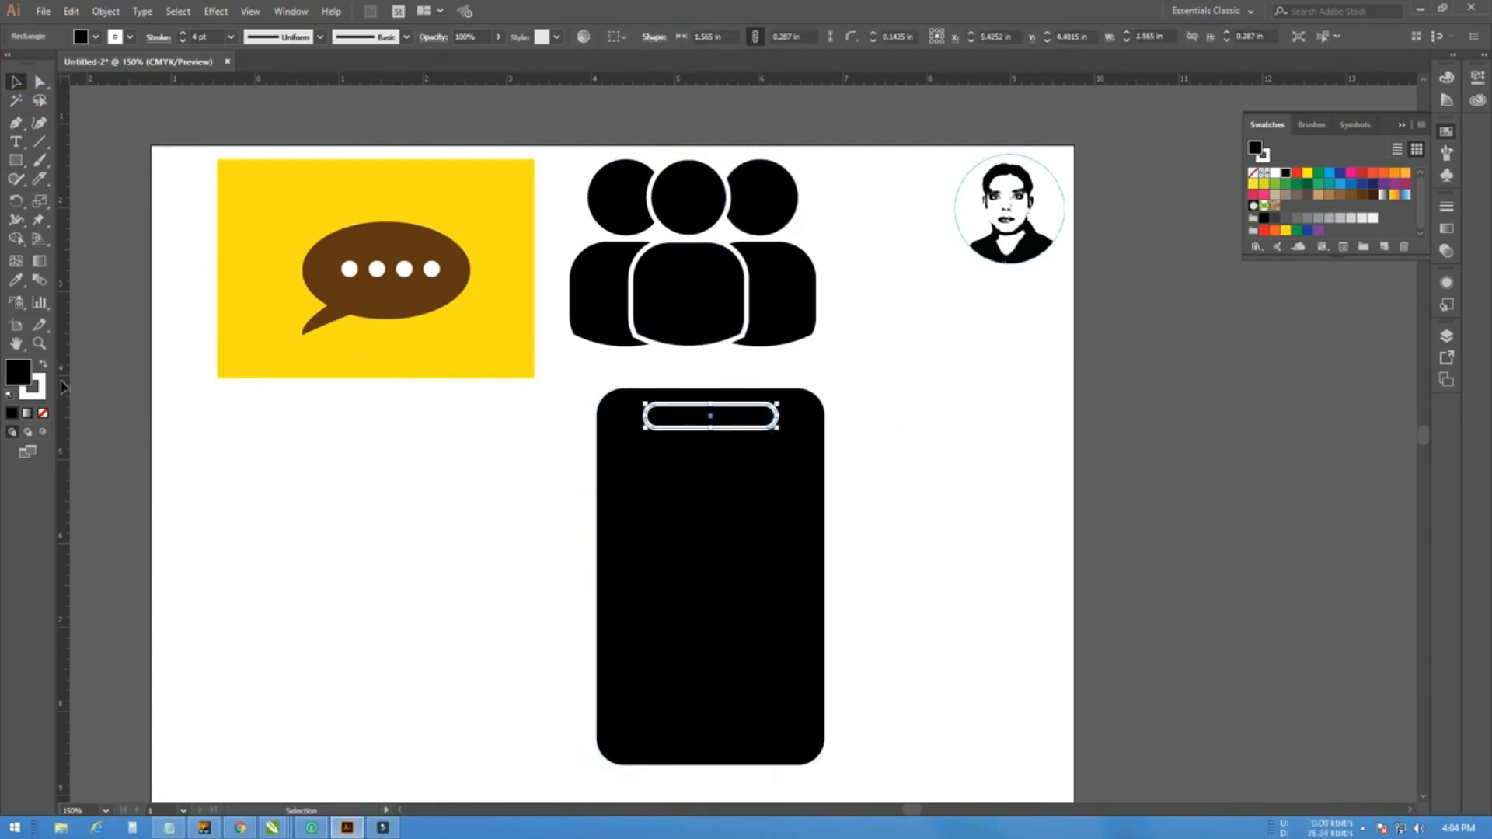
key("i")
left_click(370, 522)
left_click(14, 80)
left_click(225, 440)
scroll(493, 353, "down", 2)
left_click(714, 459)
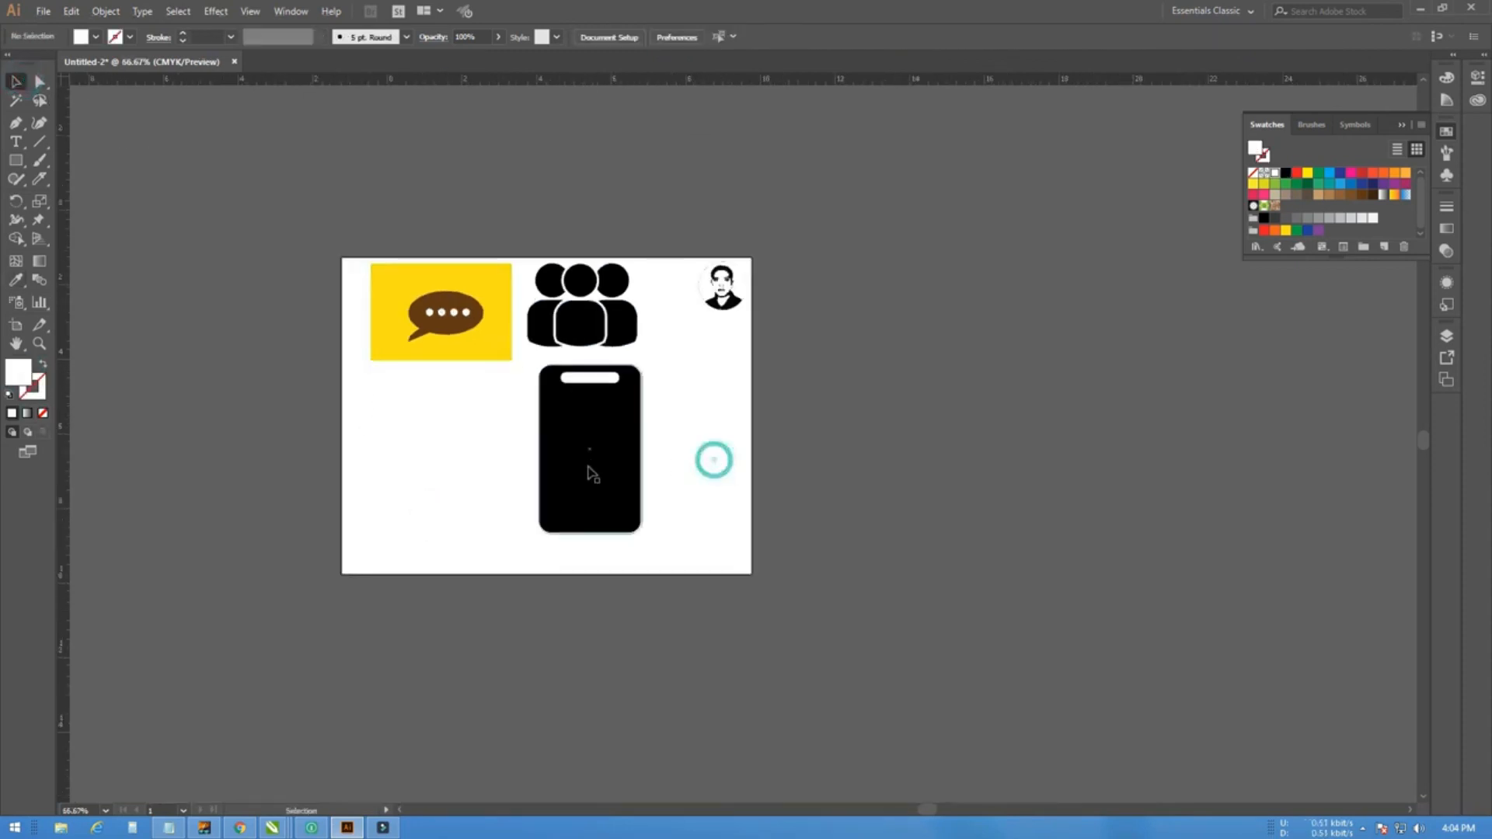
Draw a white circle for the home button near the phone body's lower edge and scale it to about 0.75 in
scroll(592, 468, "up", 1)
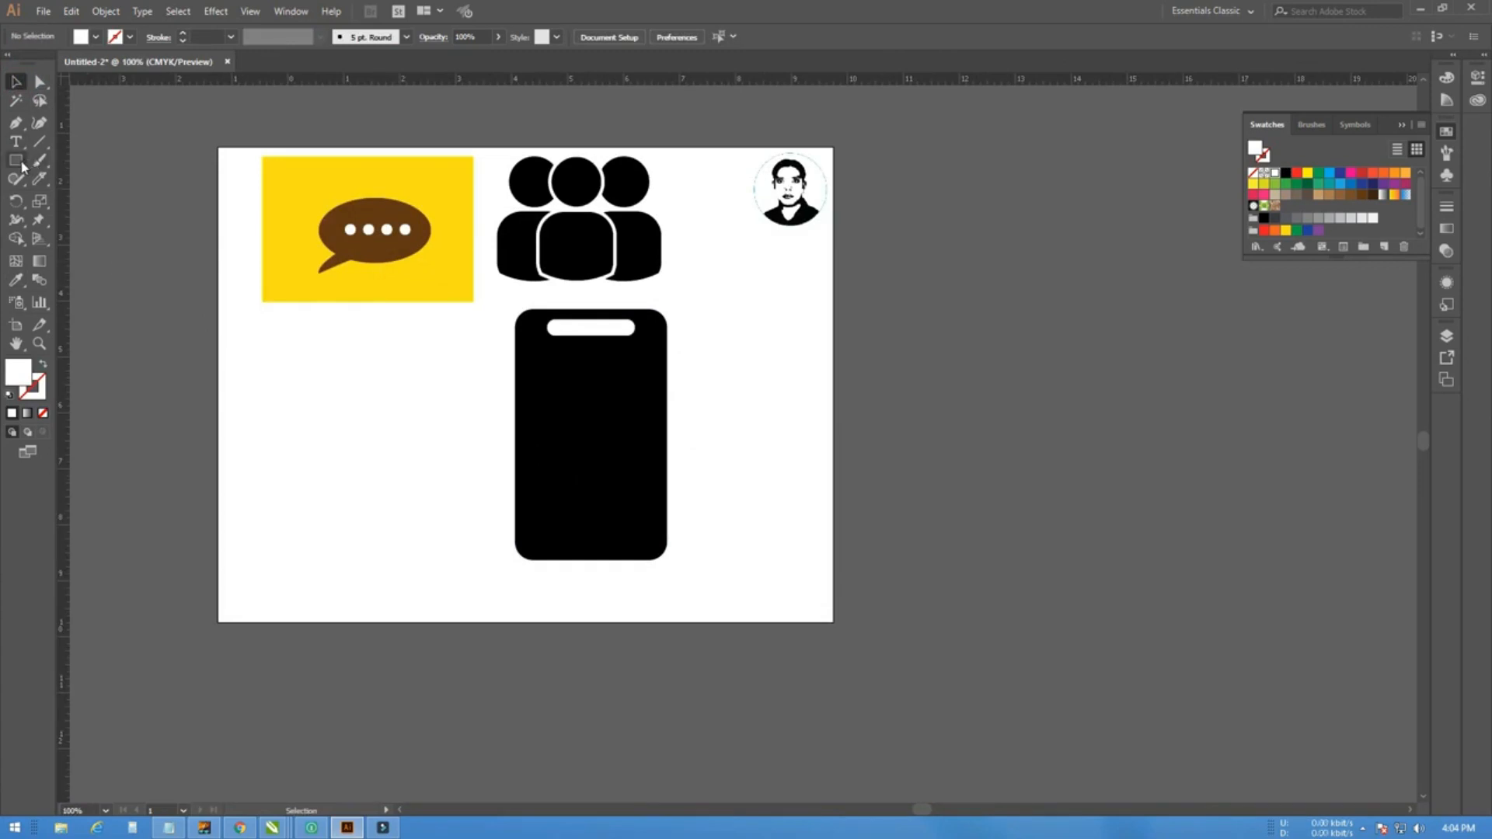
left_click_drag(17, 165, 78, 197)
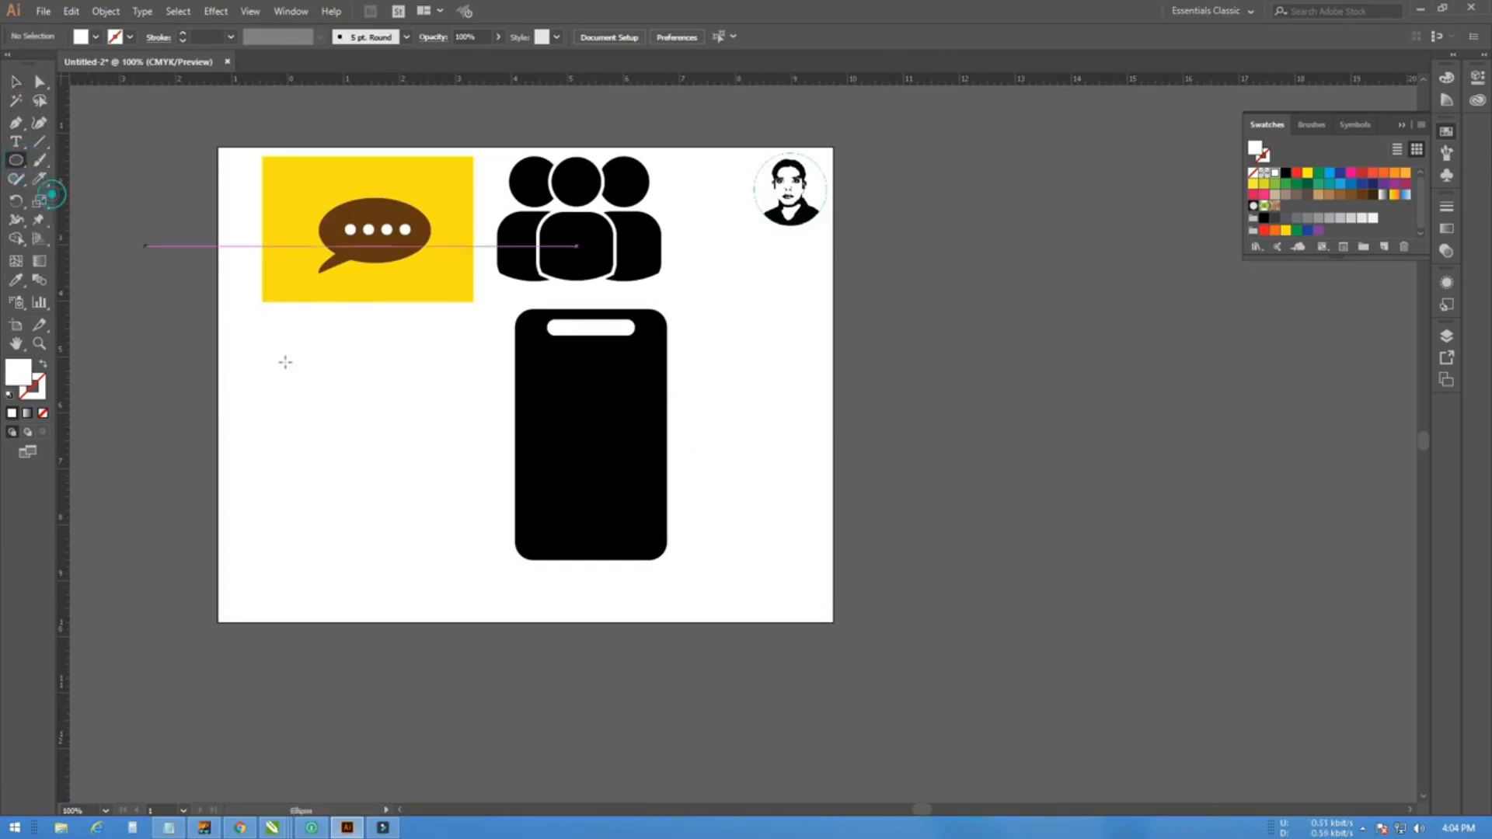
left_click_drag(354, 461, 605, 542)
key("v")
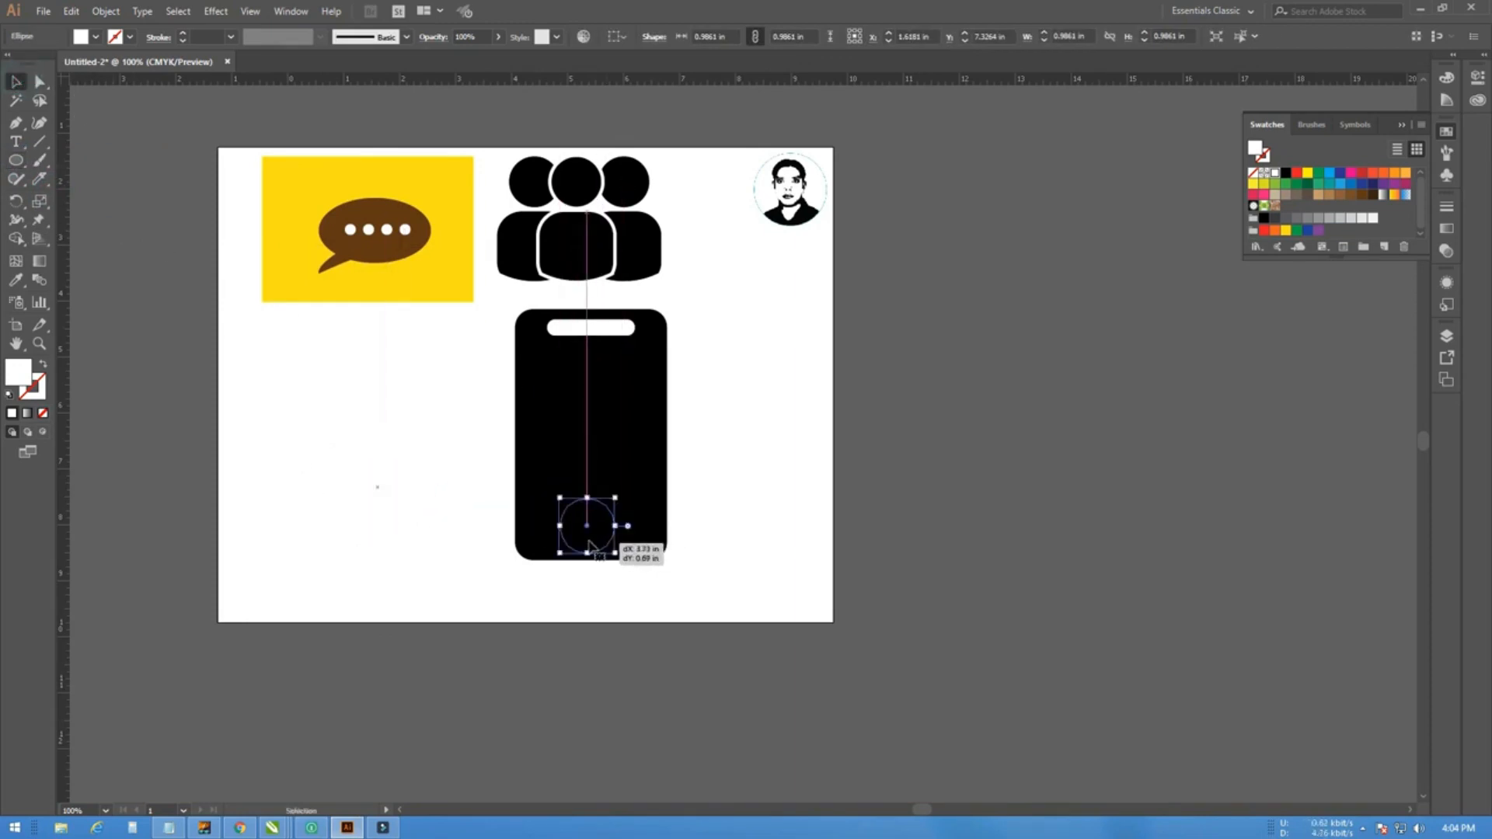
scroll(605, 542, "up", 3)
left_click_drag(630, 424, 596, 460)
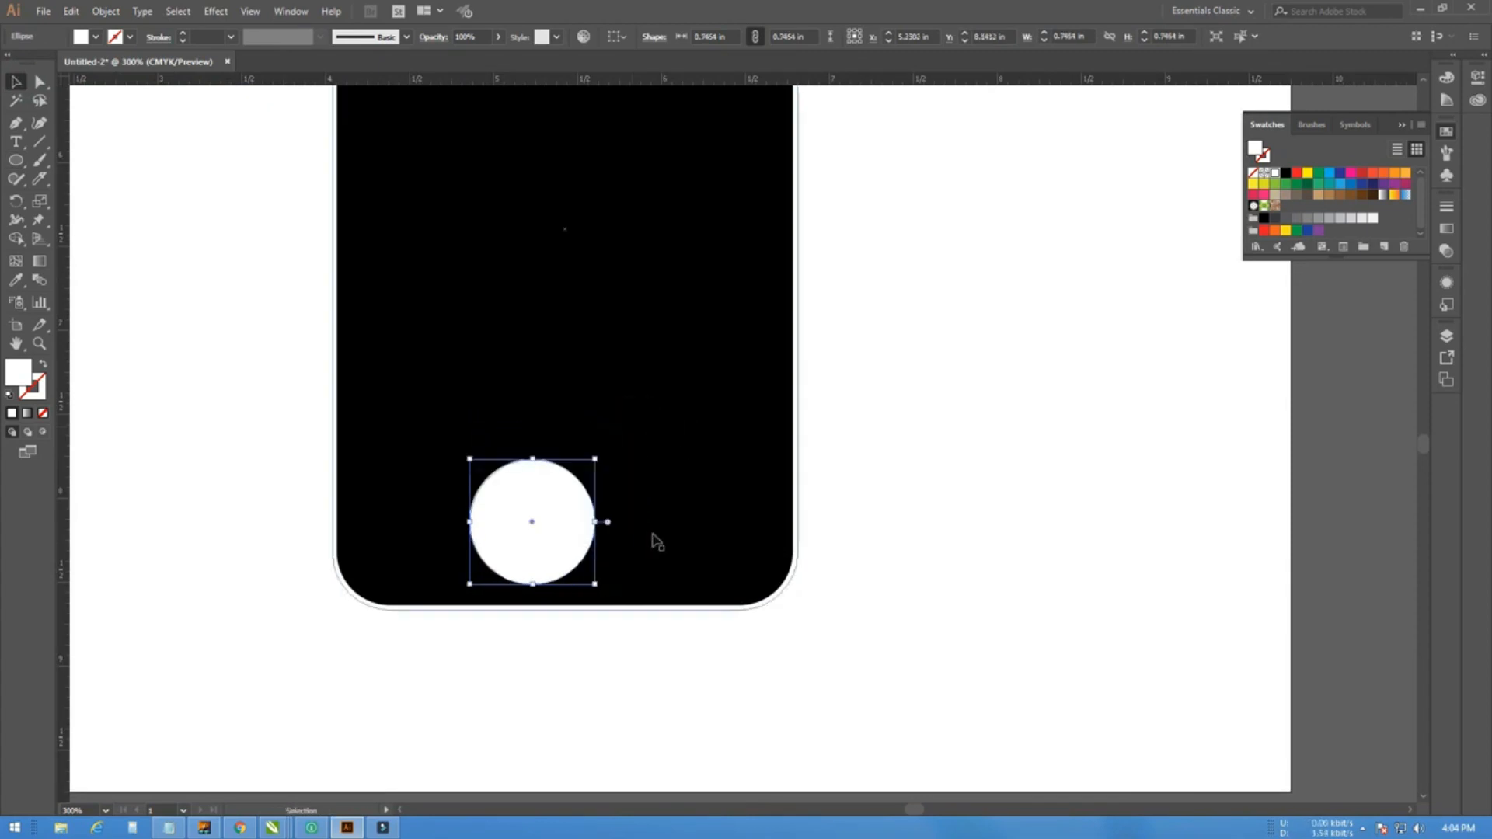
Align the home button and the phone body by their horizontal centers
left_click(653, 534, "shift")
left_click(665, 36)
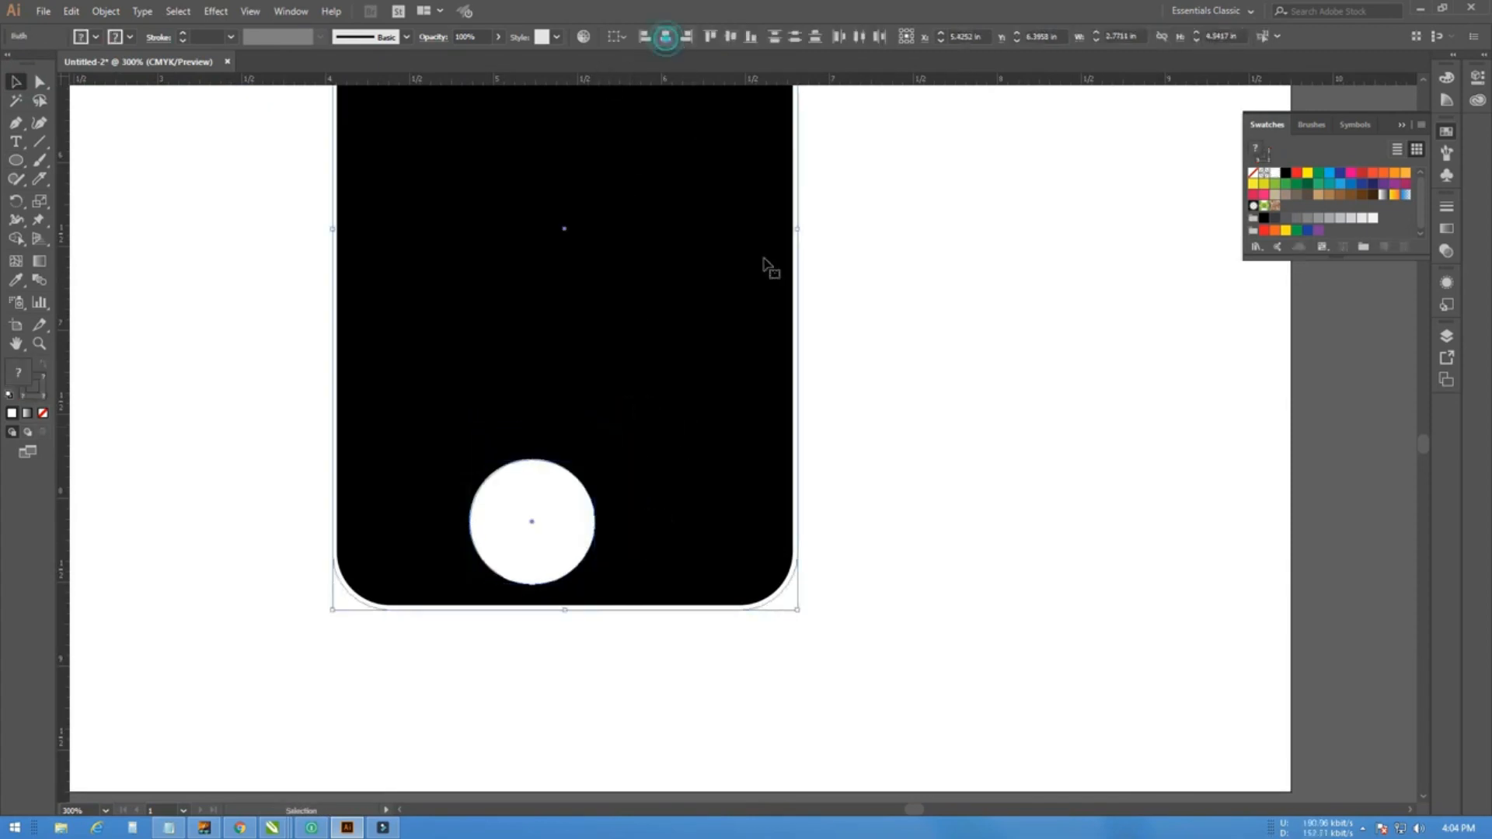
left_click(867, 420)
Shift the phone icon's parts together with the yellow background rectangle slightly to the right
scroll(773, 576, "down", 4)
left_click(829, 541)
scroll(789, 557, "up", 1)
left_click_drag(808, 633, 565, 334)
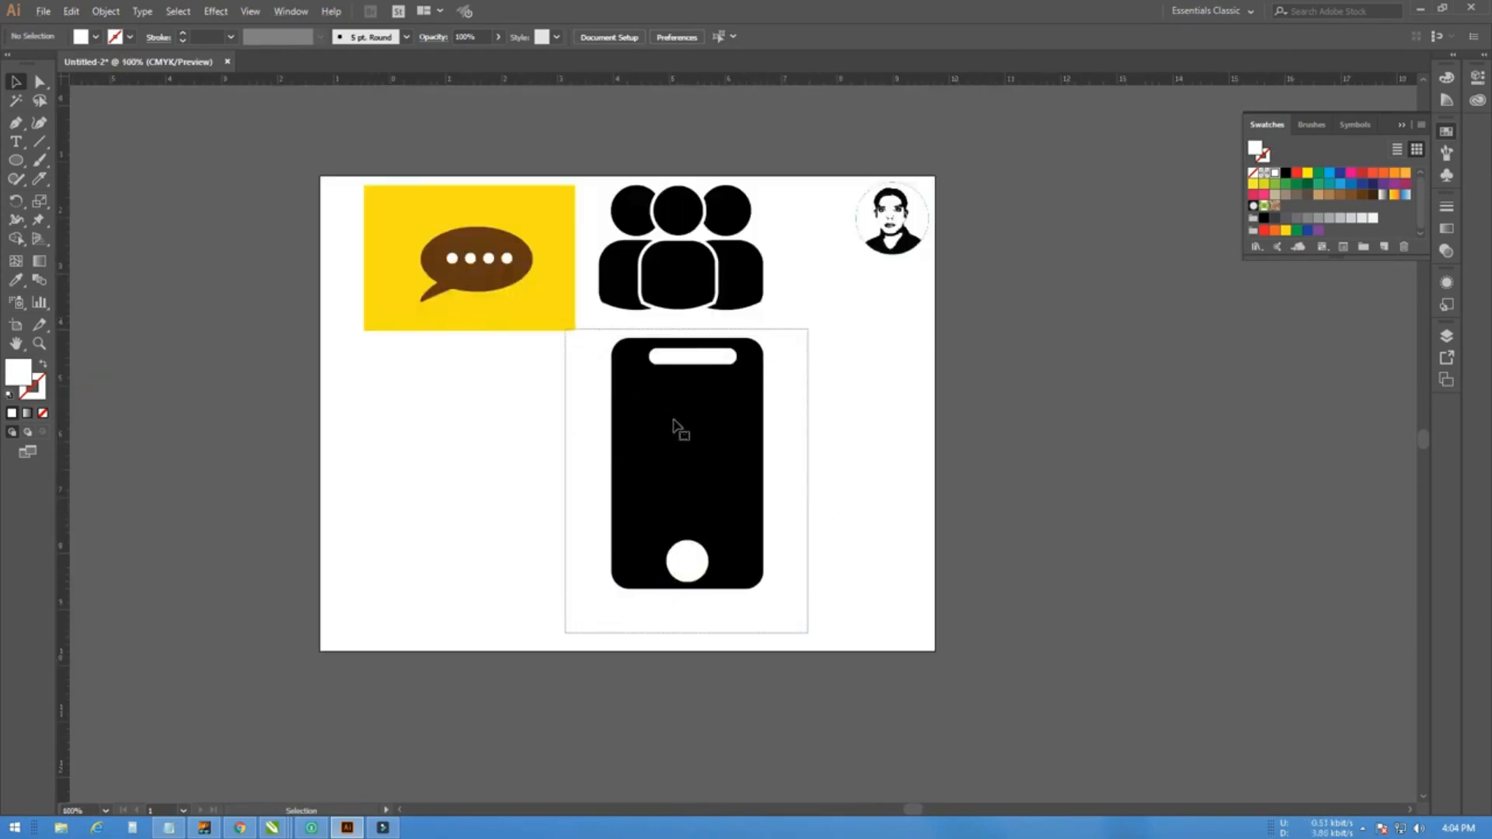
left_click_drag(691, 436, 709, 436)
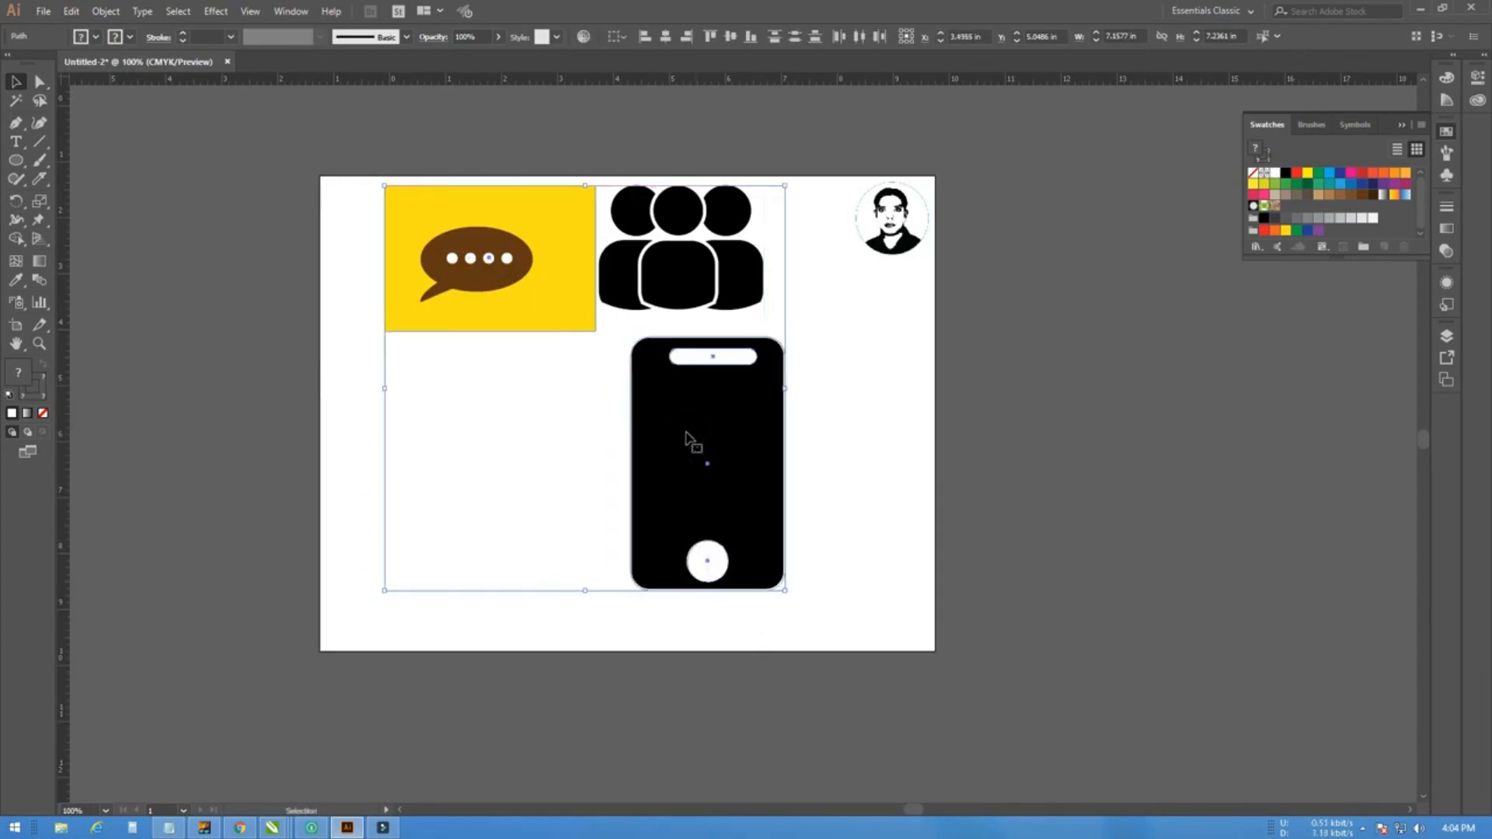
Move only the phone body, speaker slot and home button farther right on the artboard, then deselect them
left_click(549, 451)
left_click_drag(803, 335, 640, 611)
left_click_drag(703, 526, 739, 506)
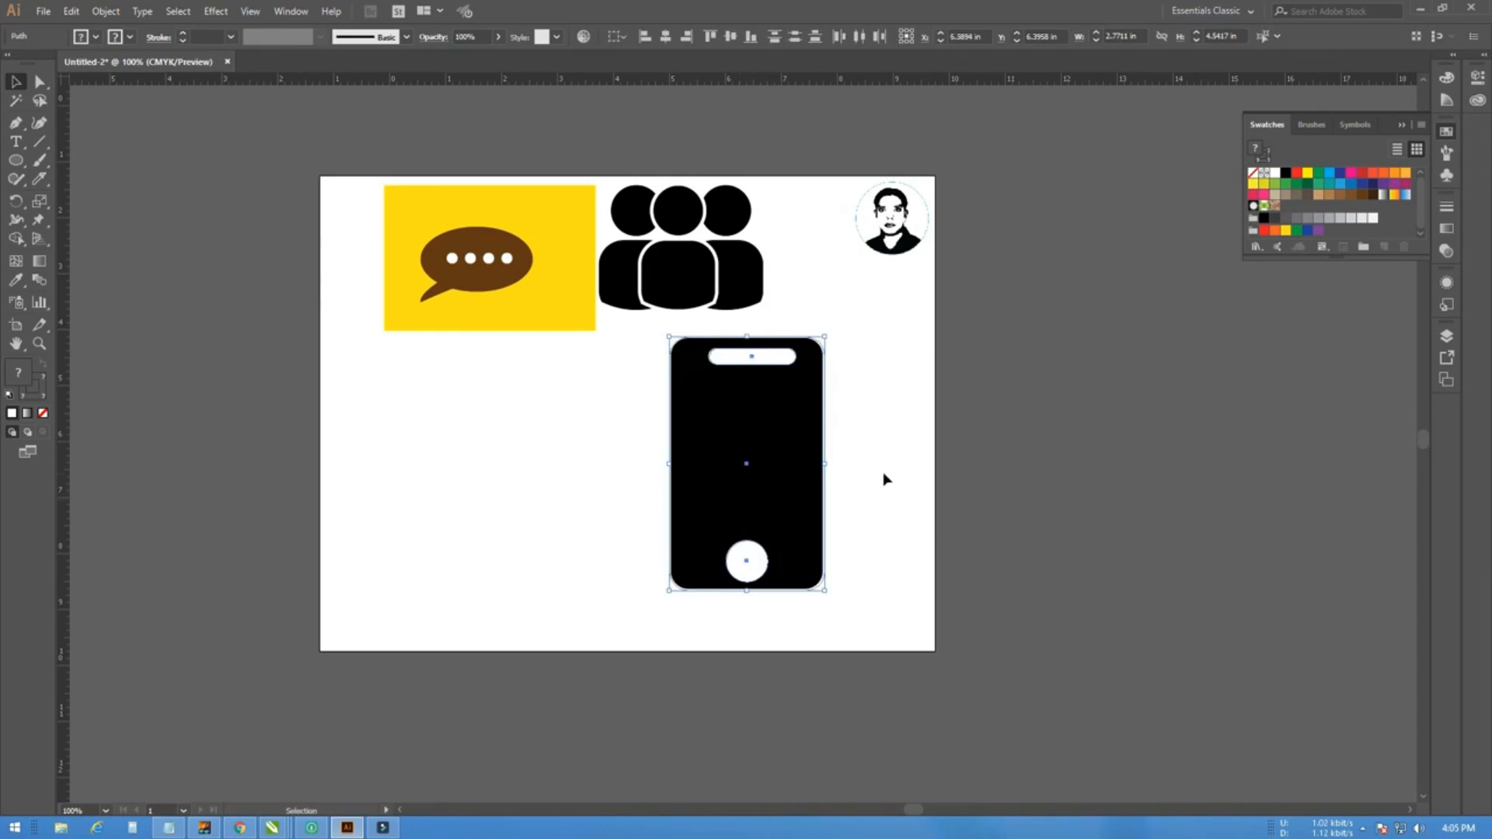
left_click(891, 472)
scroll(824, 193, "up", 1)
left_click(940, 439)
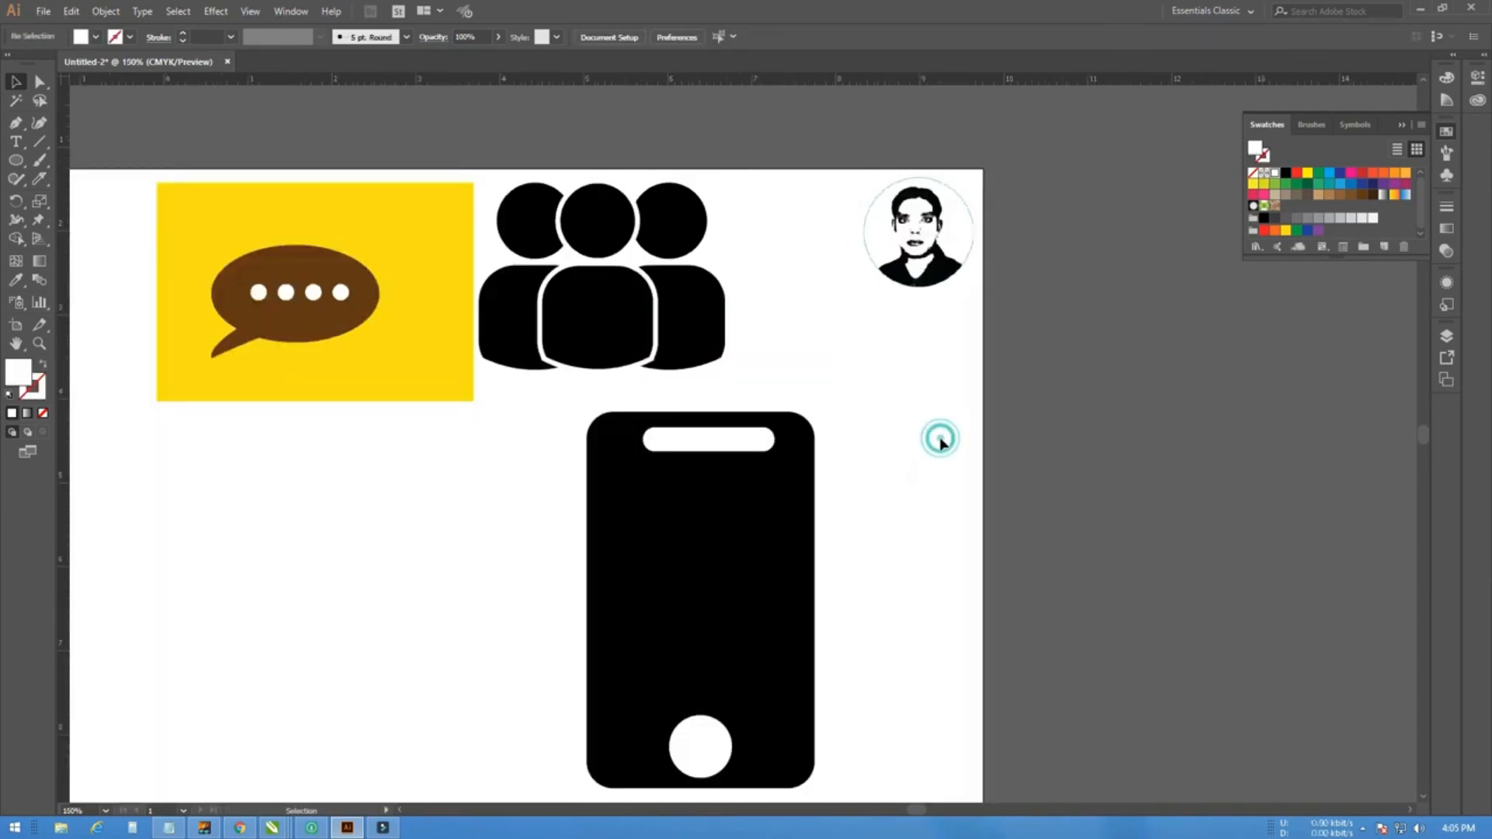